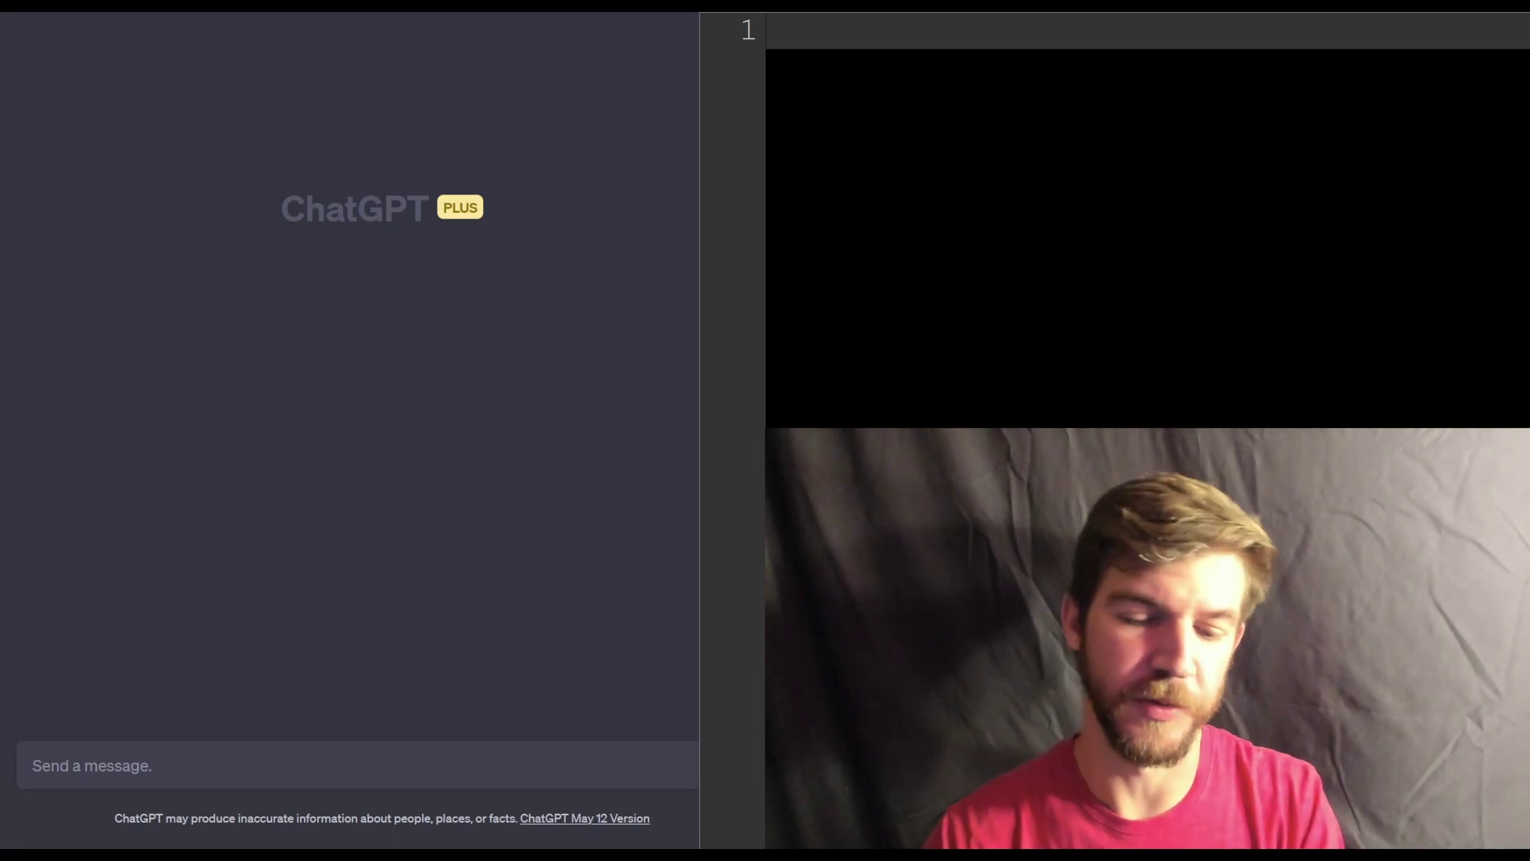
- Write the GreenChoiceHub description in the notes, covering its Amazon Affiliate eco-friendly product niche and target audience, and copy it
text(GreenChoiceHub is an Amazon Affiliate marketing website about eco-friendly products and living a sustainable lifestyle. The target audience is someone who wants to change some of the products they are using for more eco-friendly options.)
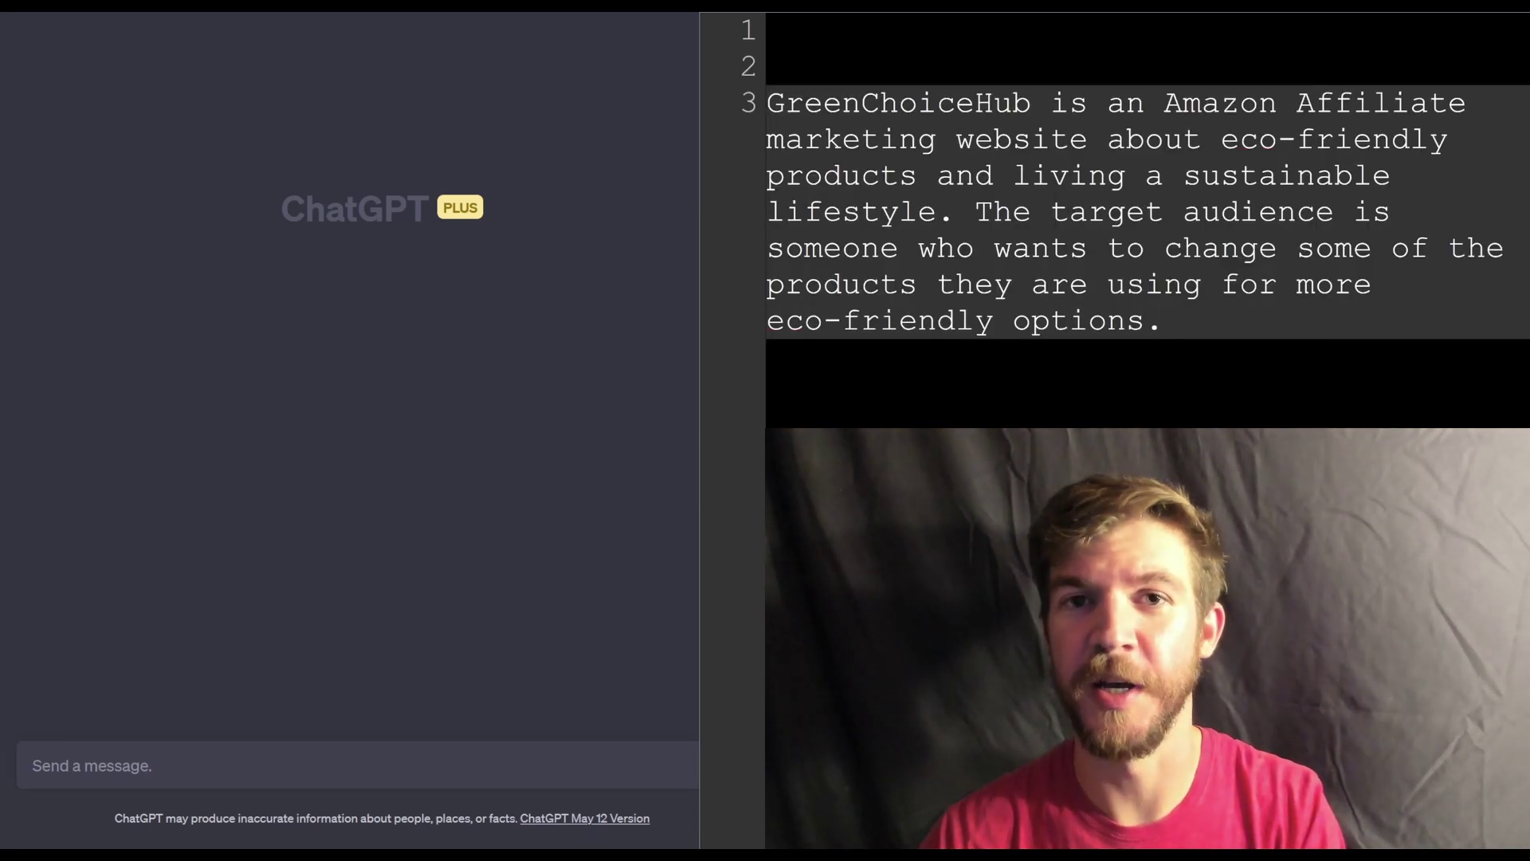
drag(1192, 359, 712, 110)
key(ctrl+c)
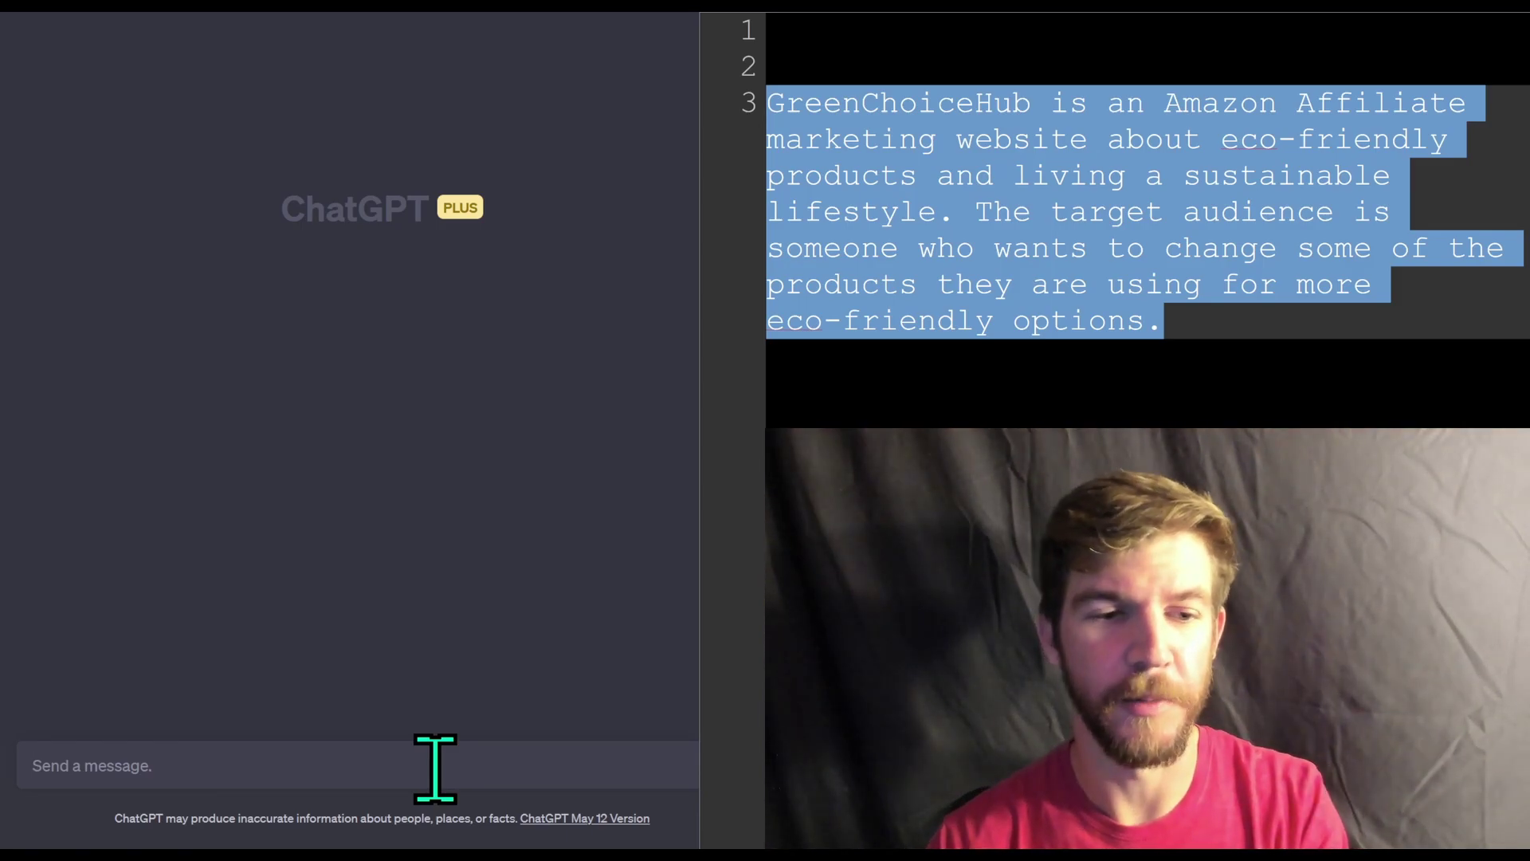
- Compose a ChatGPT prompt reading "Generate 20 keywords related to my website" followed by the copied GreenChoiceHub description
click(435, 768)
text(Gener)
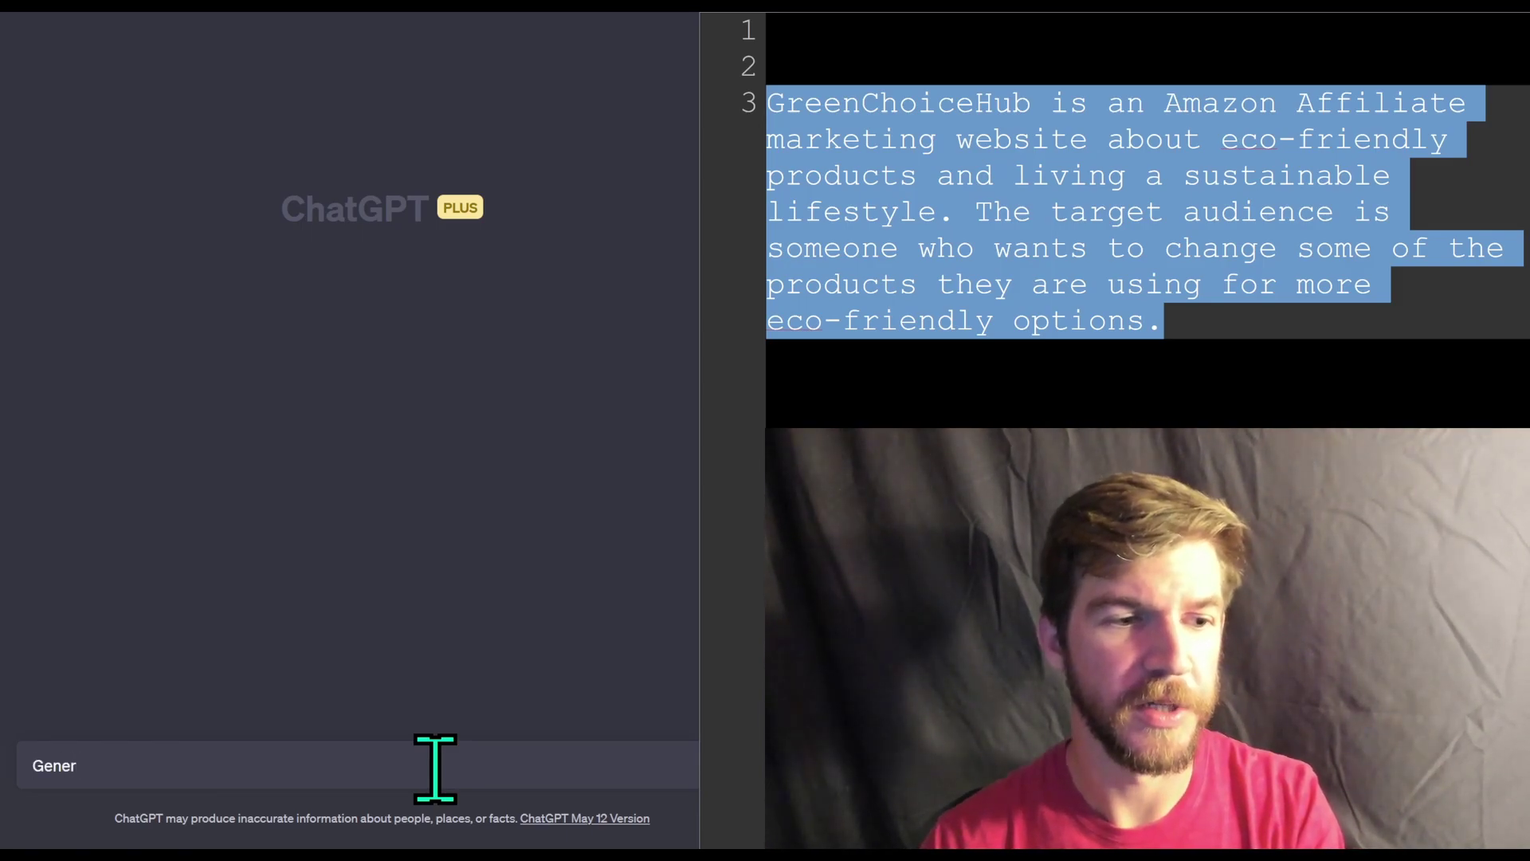
text(ate 20)
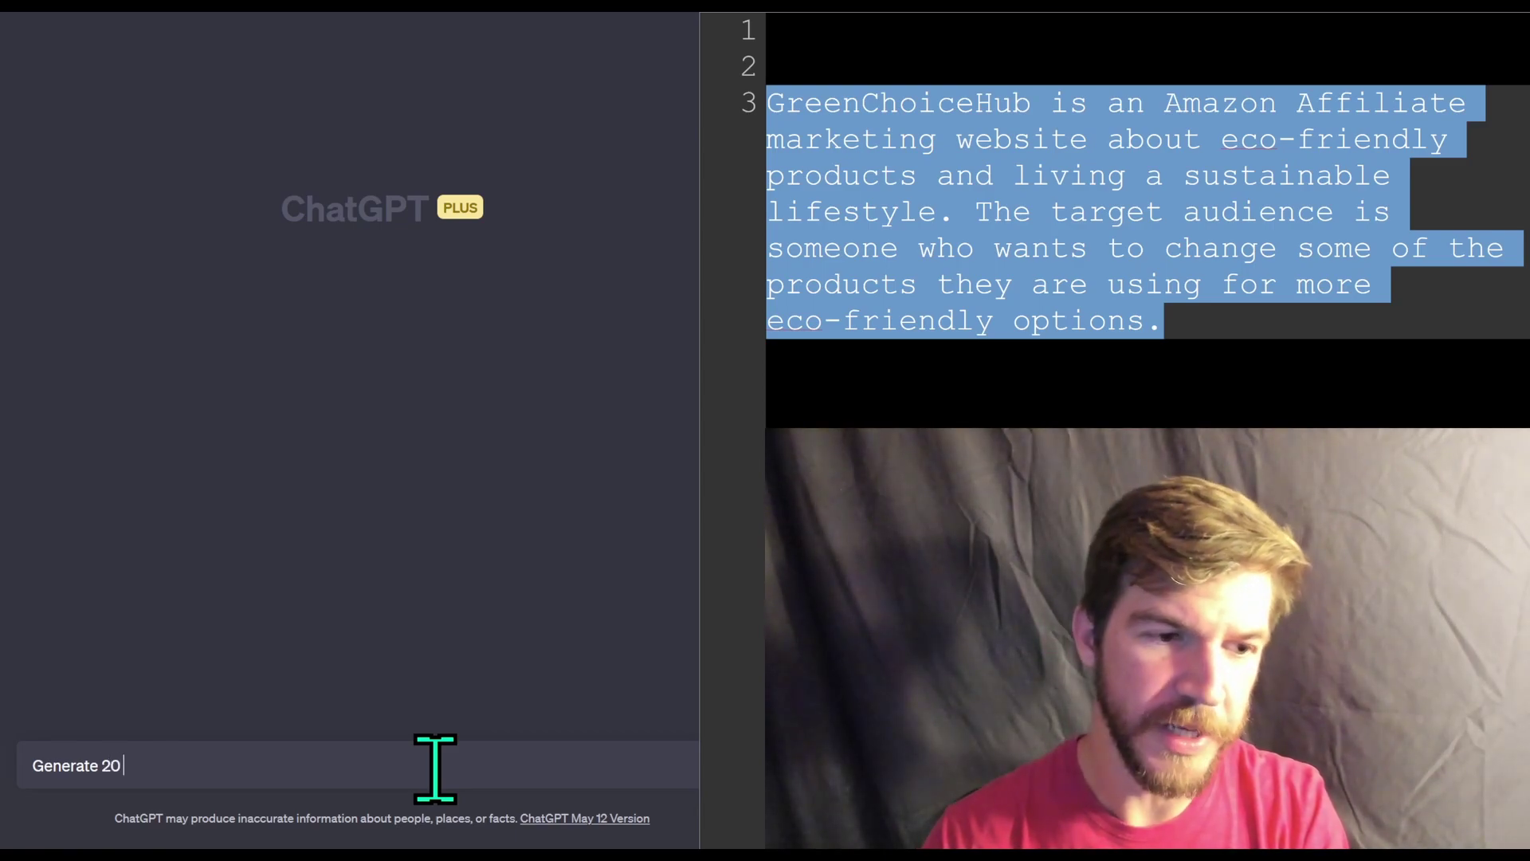
text( keyw)
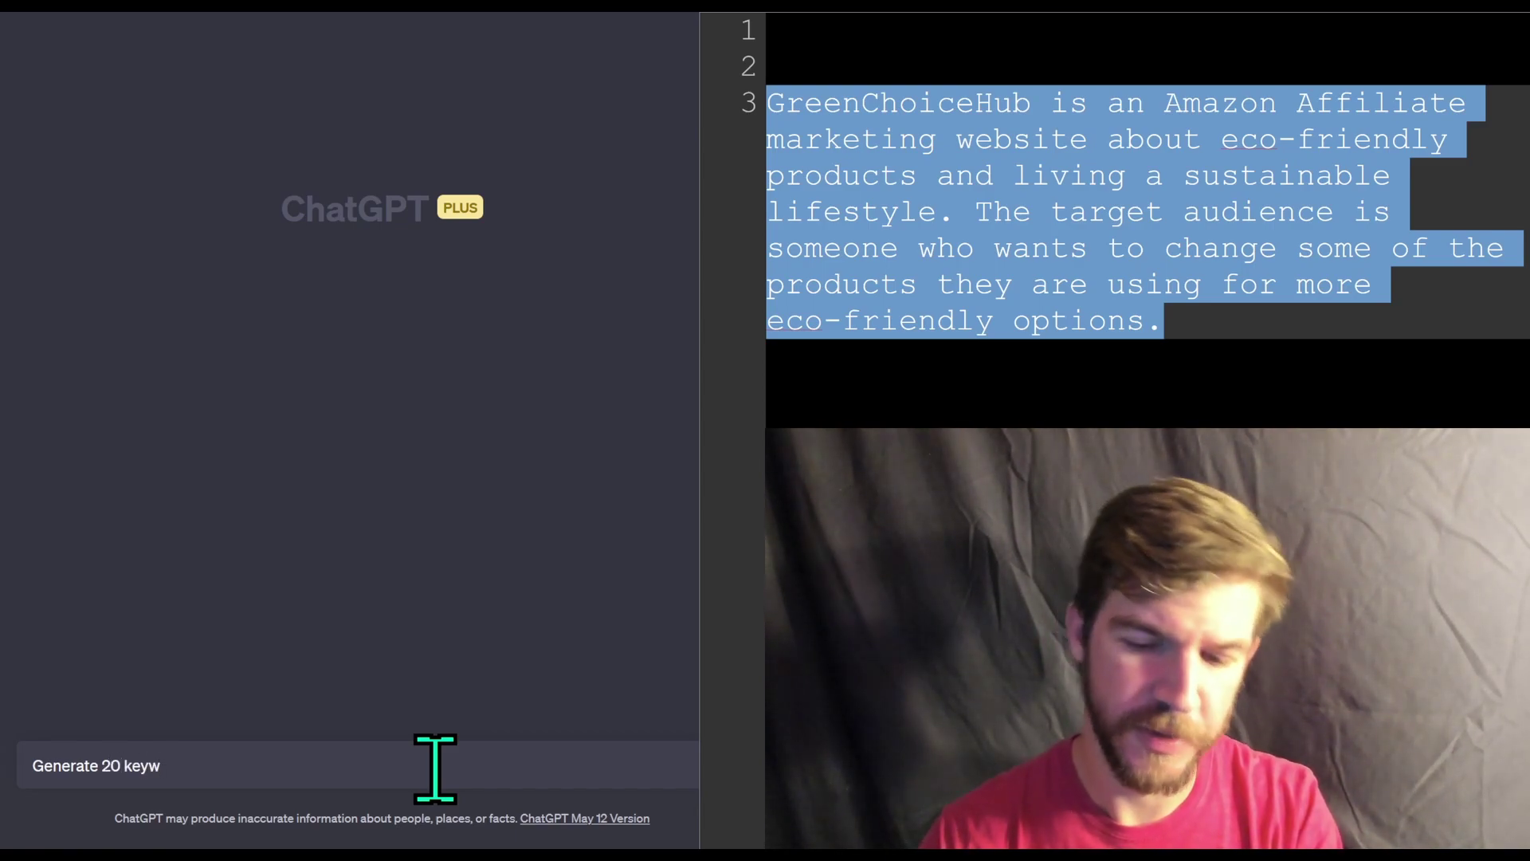
text(ords related )
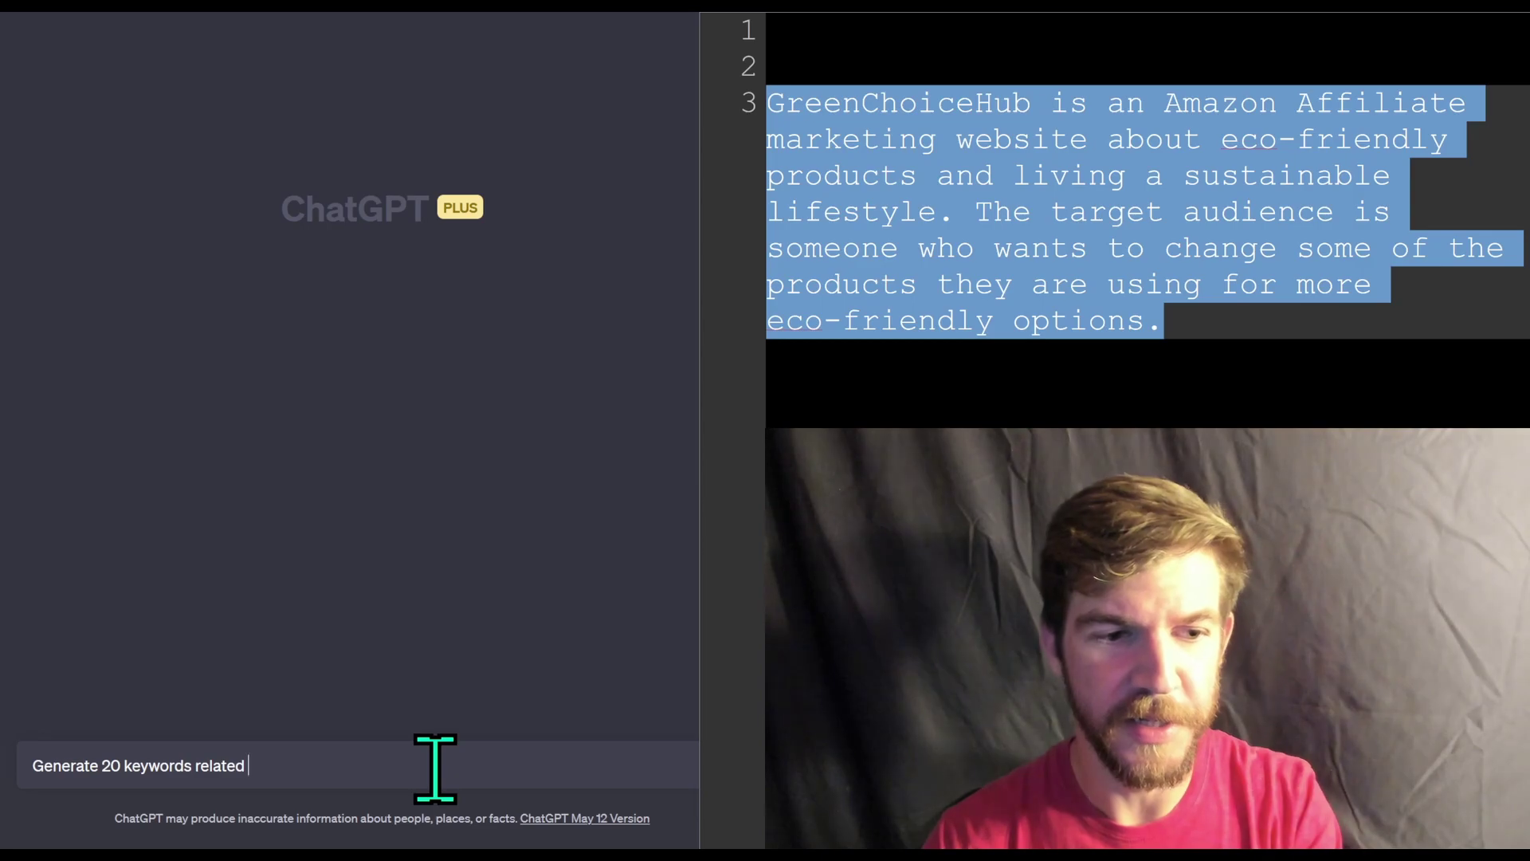
text(to my we)
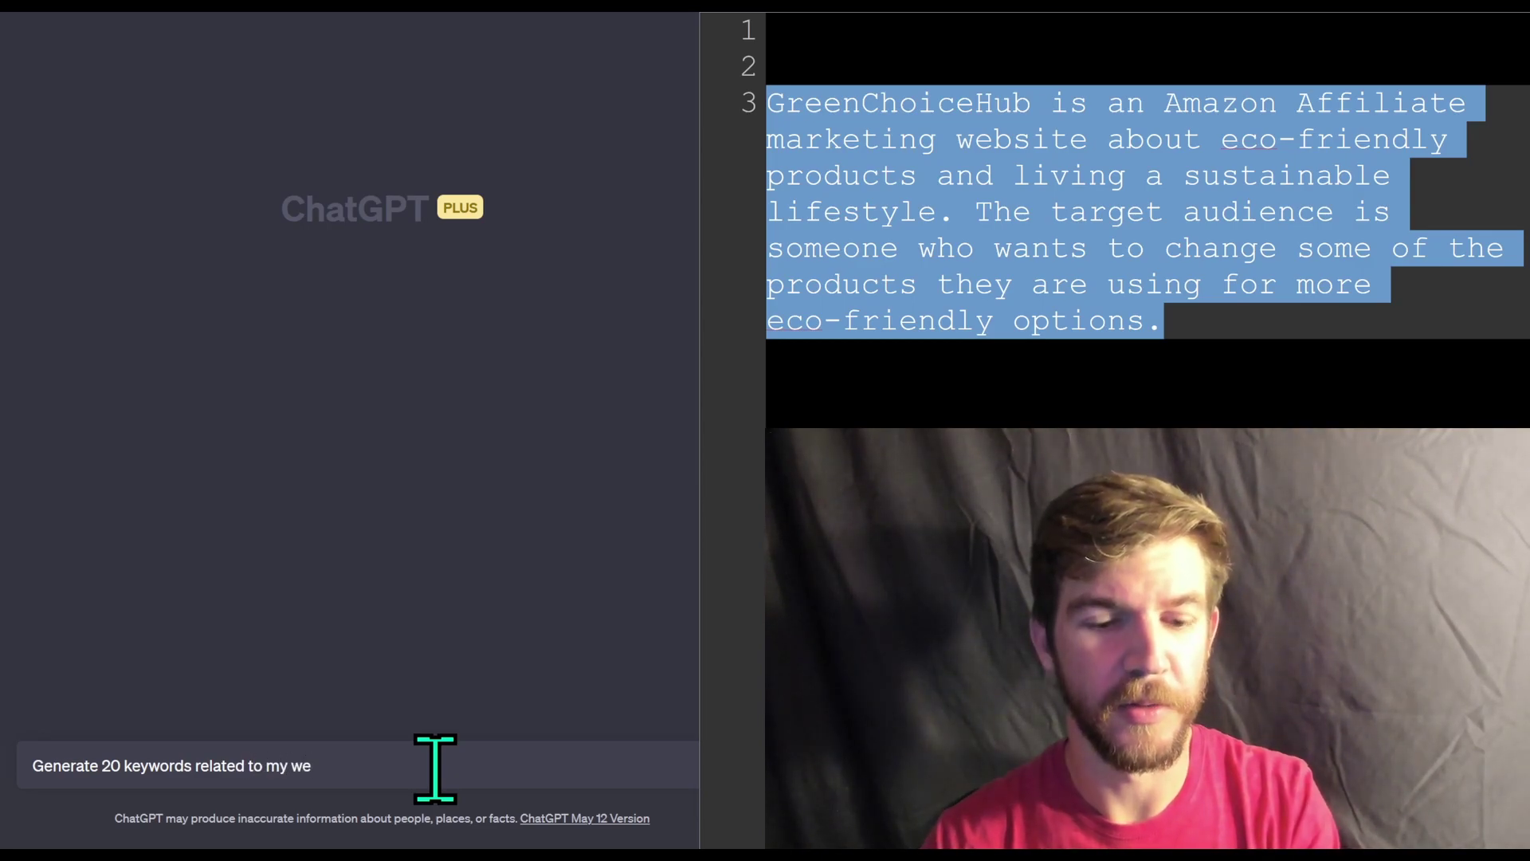
text(bsite)
key(ctrl+v)
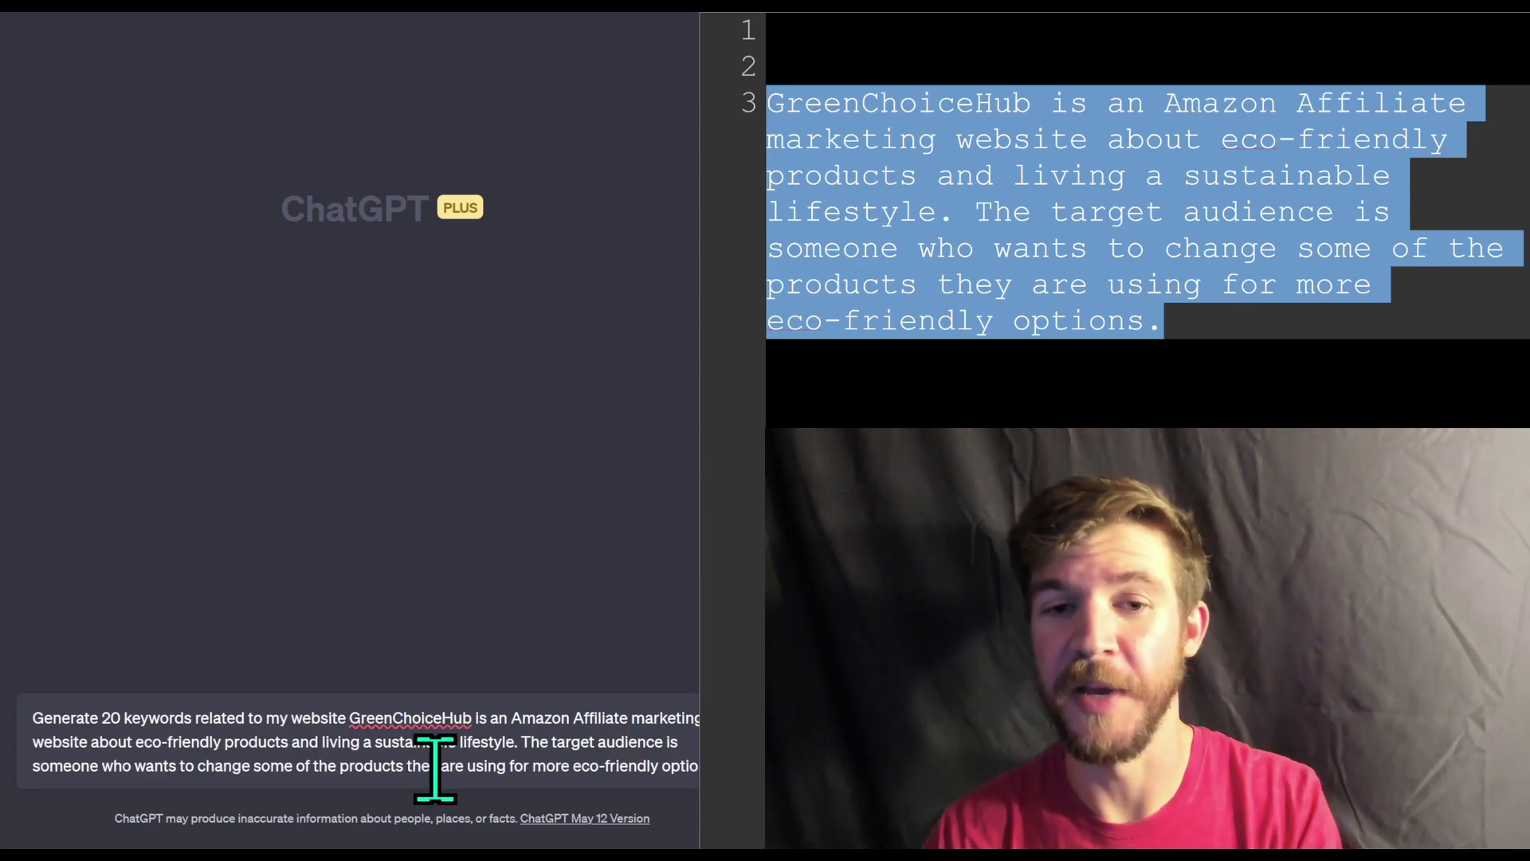
- Insert "(greenchoicehub.com). GreenChoiceHub" after the site name in the keyword prompt and submit it
click(480, 734)
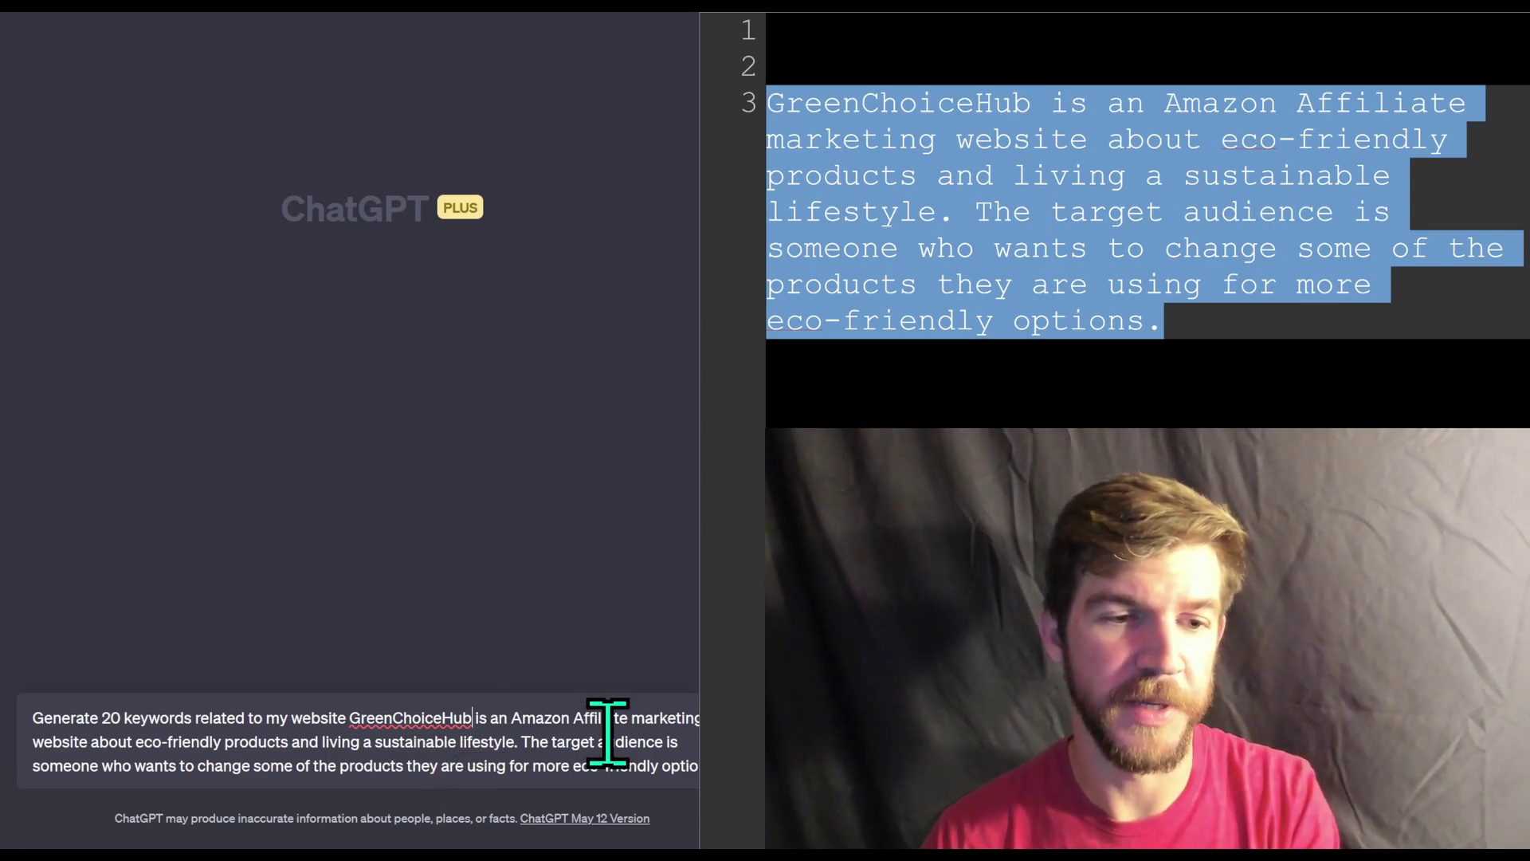
text(()
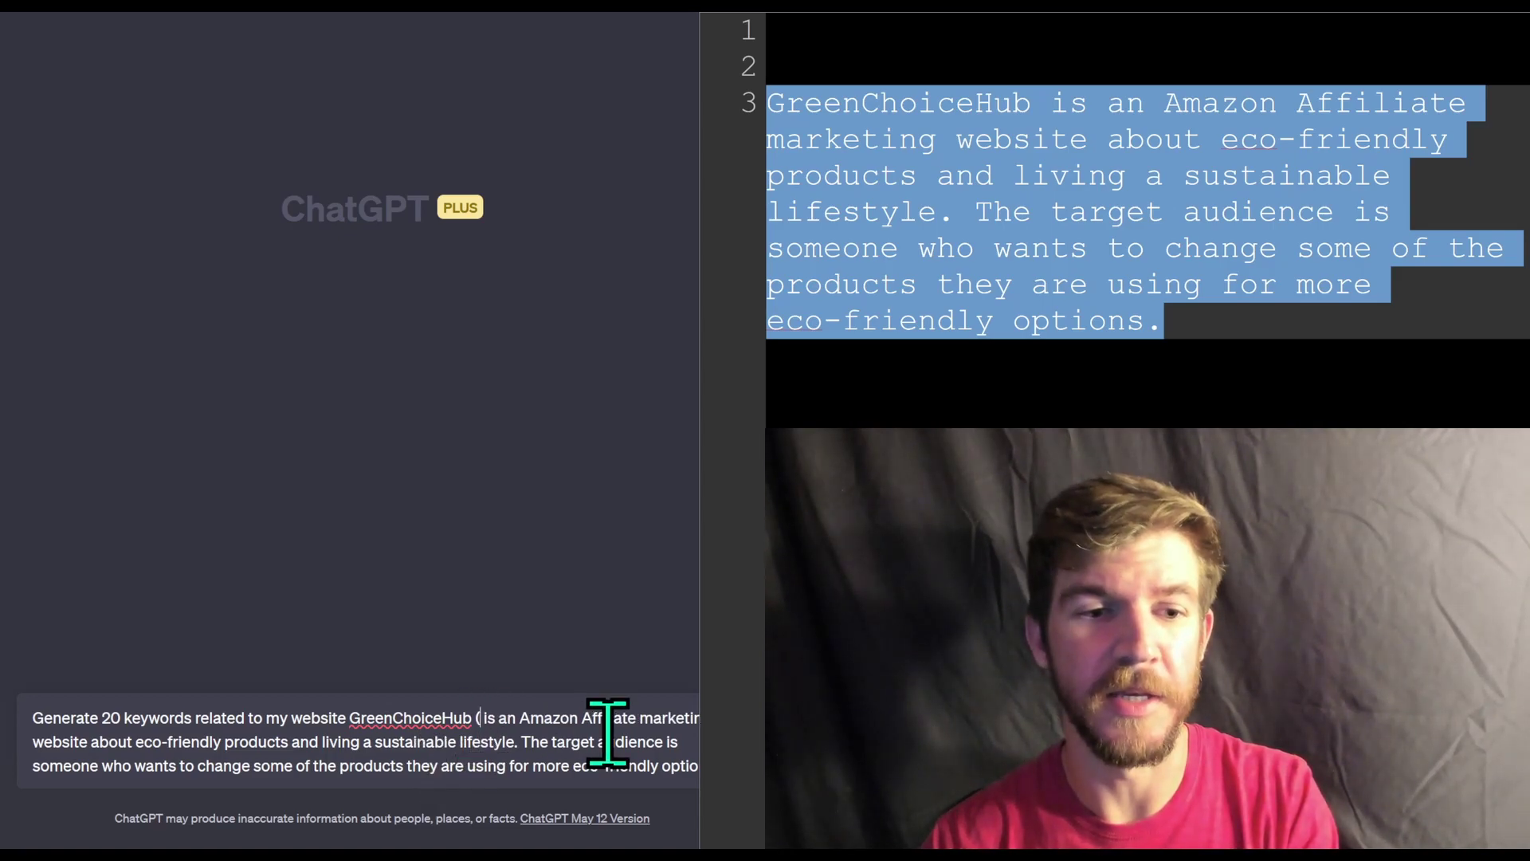
text(greenchoicehub.com). Green )
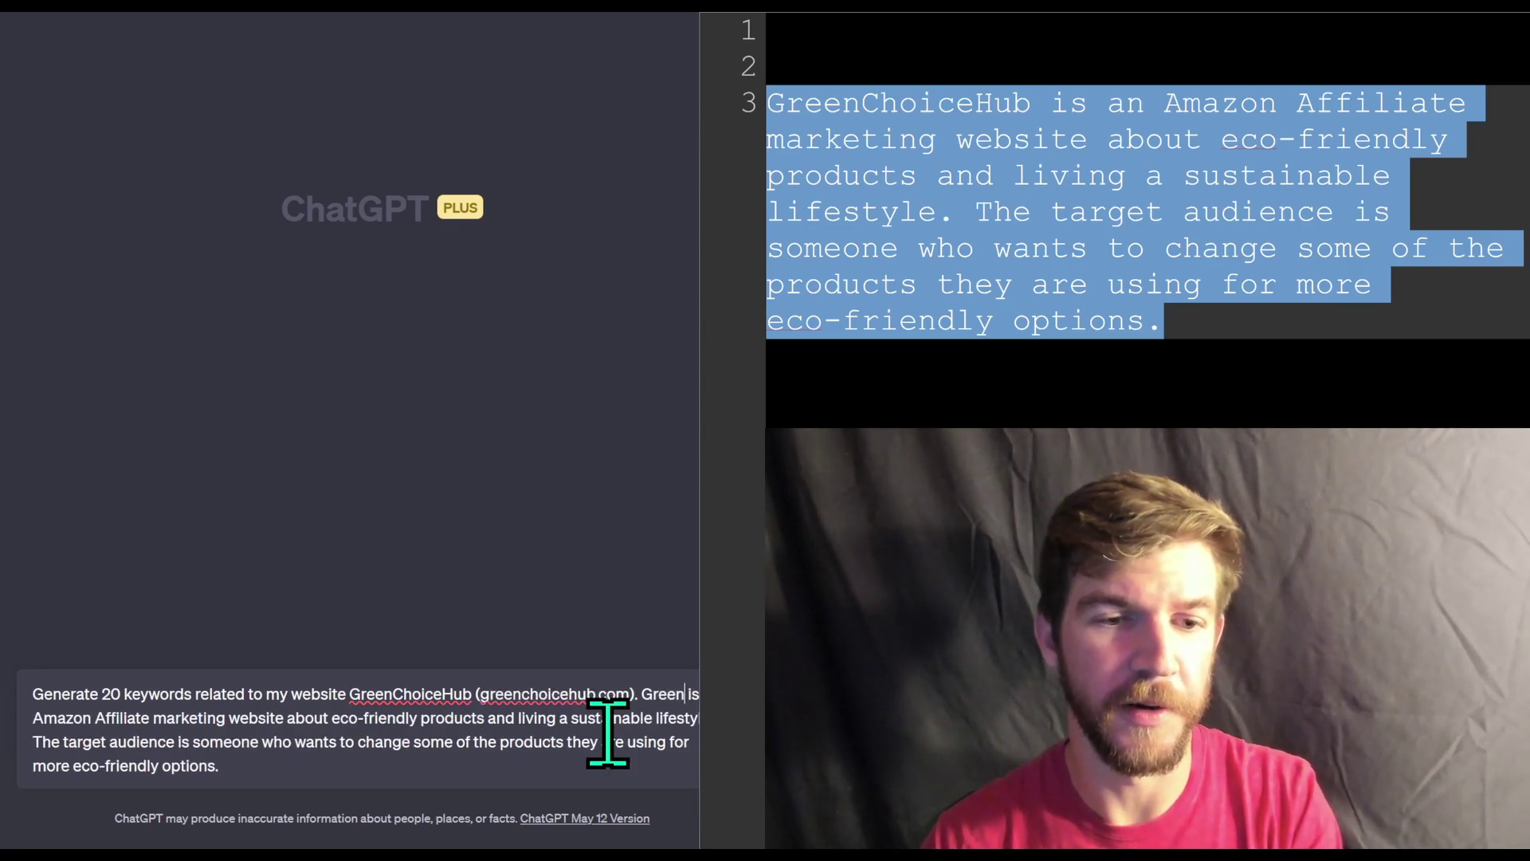
text(ChoiceHuv)
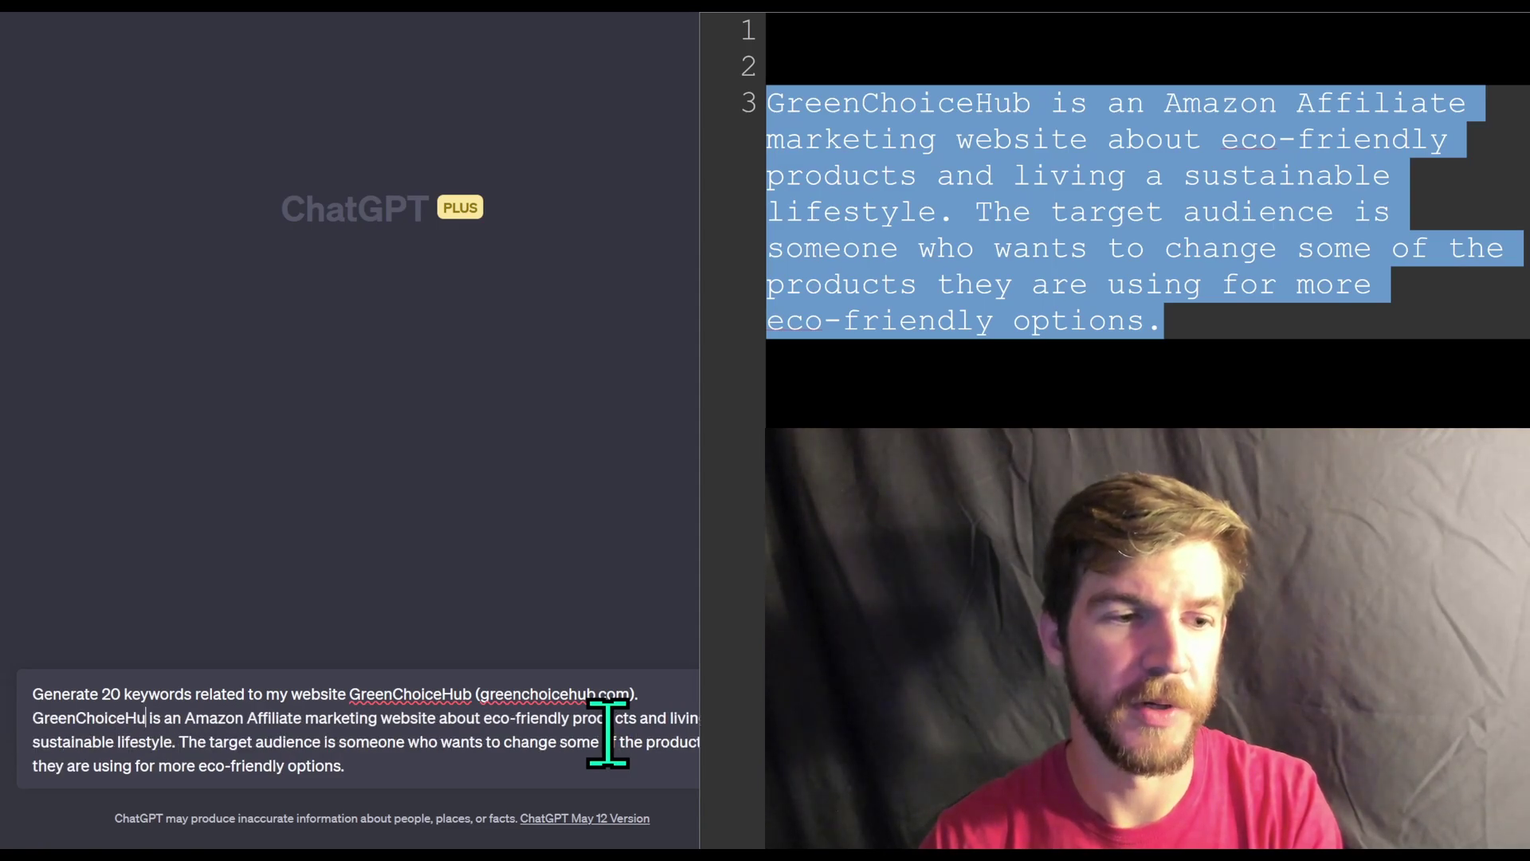
key(BackSpace)
text(b)
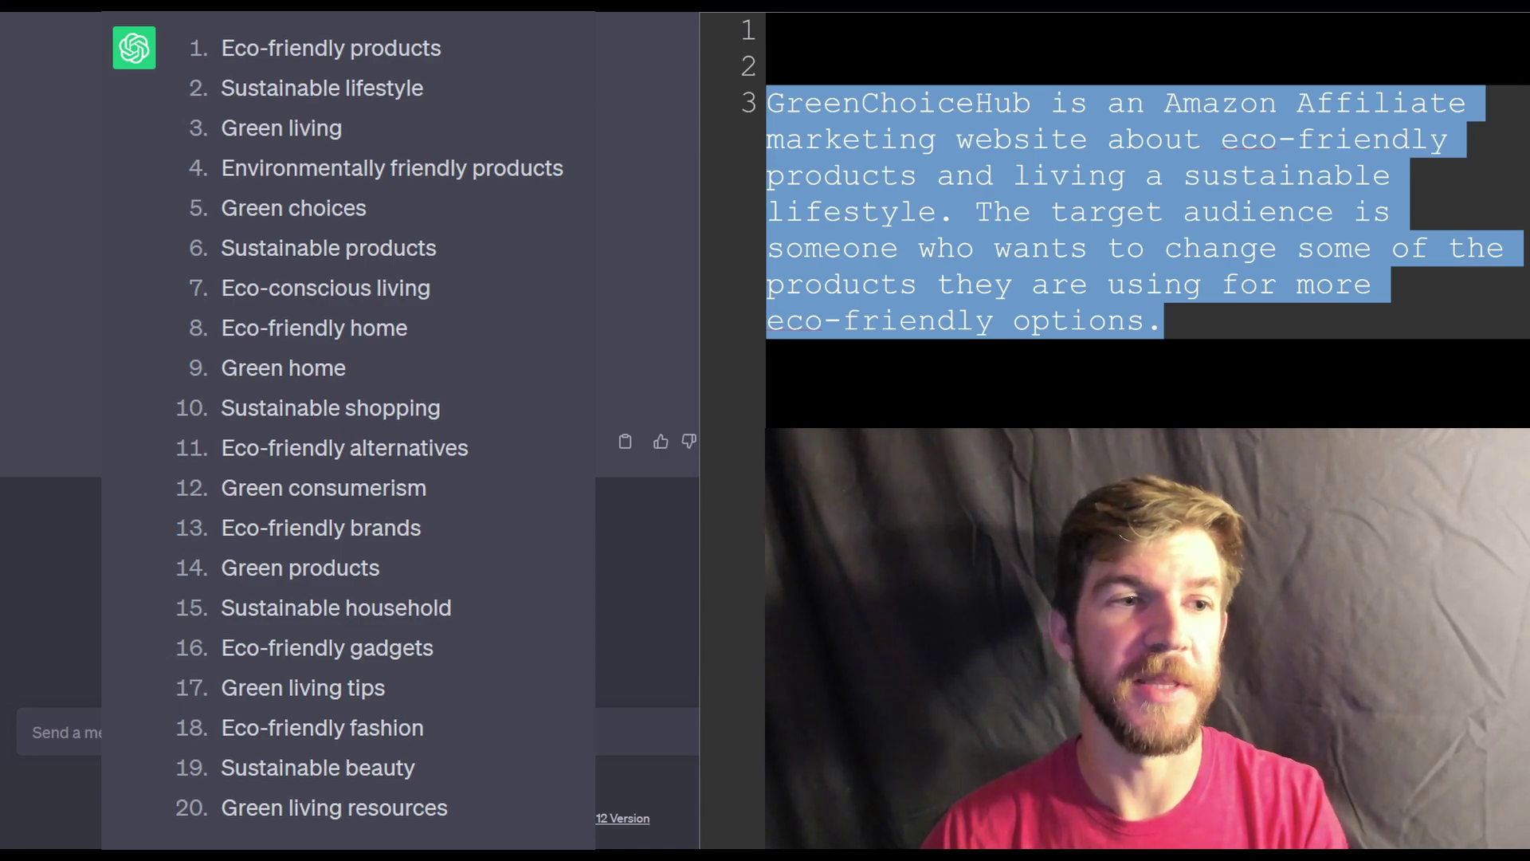
- Copy the generated list of 20 keywords into the notes, leaving a blank line below the website description
click(625, 441)
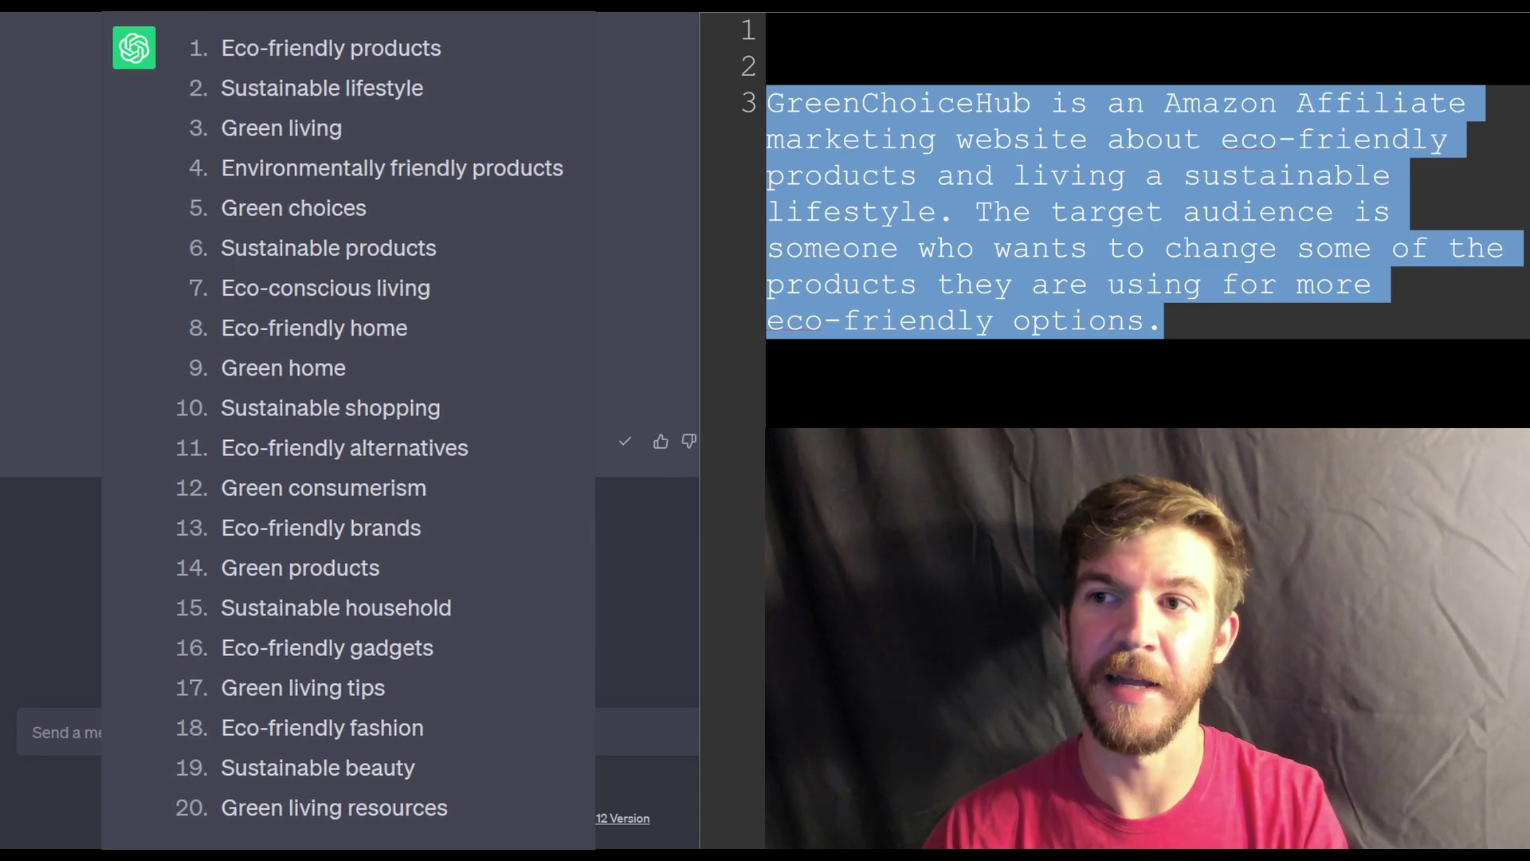
click(1164, 322)
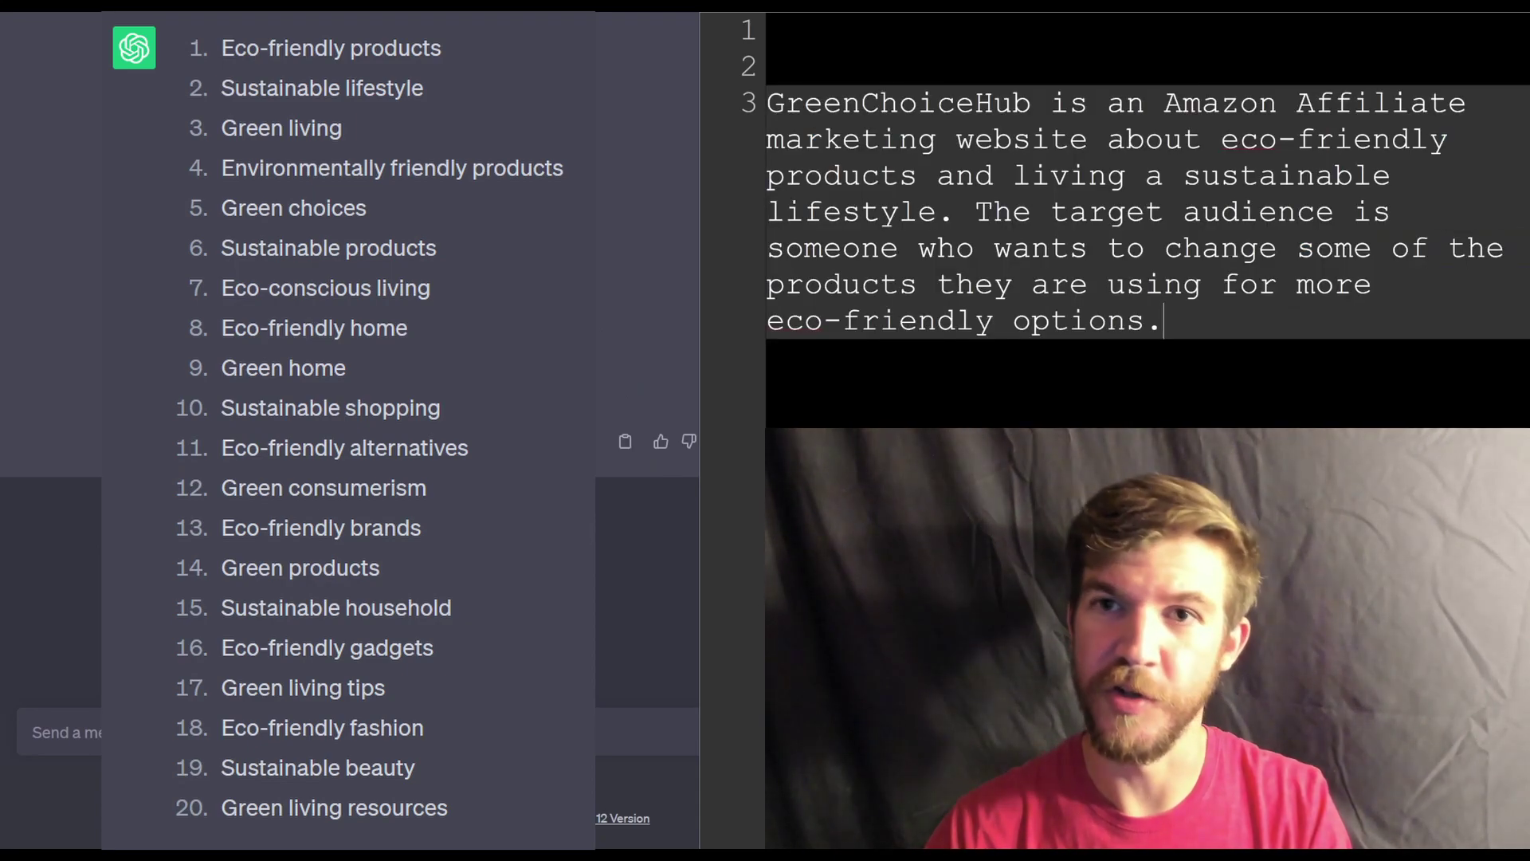
key(Return)
key(Return)
key(ctrl+v)
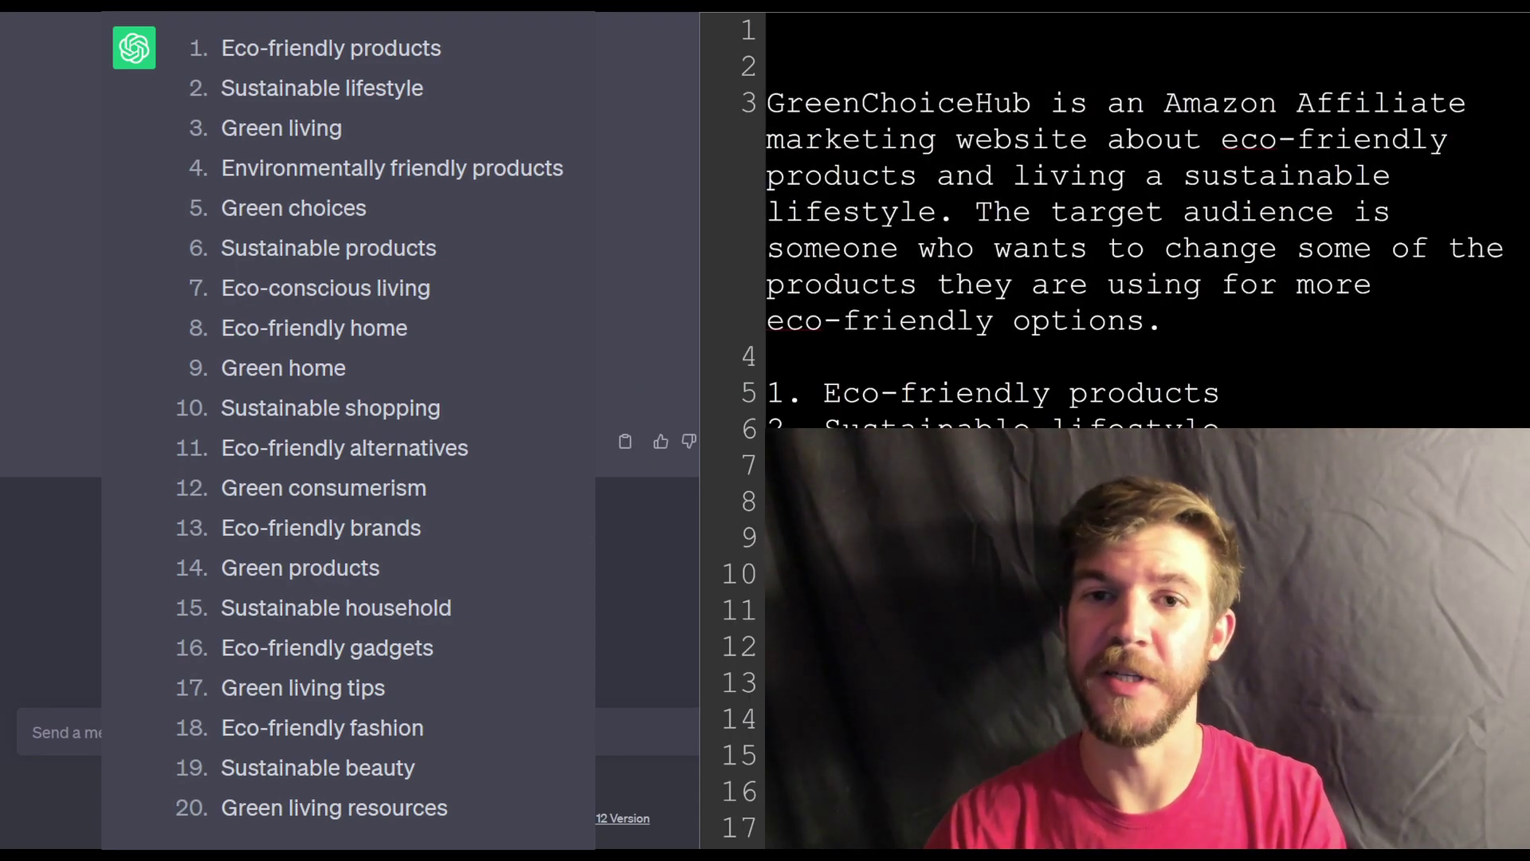
- Copy the keyword "Eco-friendly gadgets" onto its own line below the keyword list in the notes
scroll(1116, 239, down, 3)
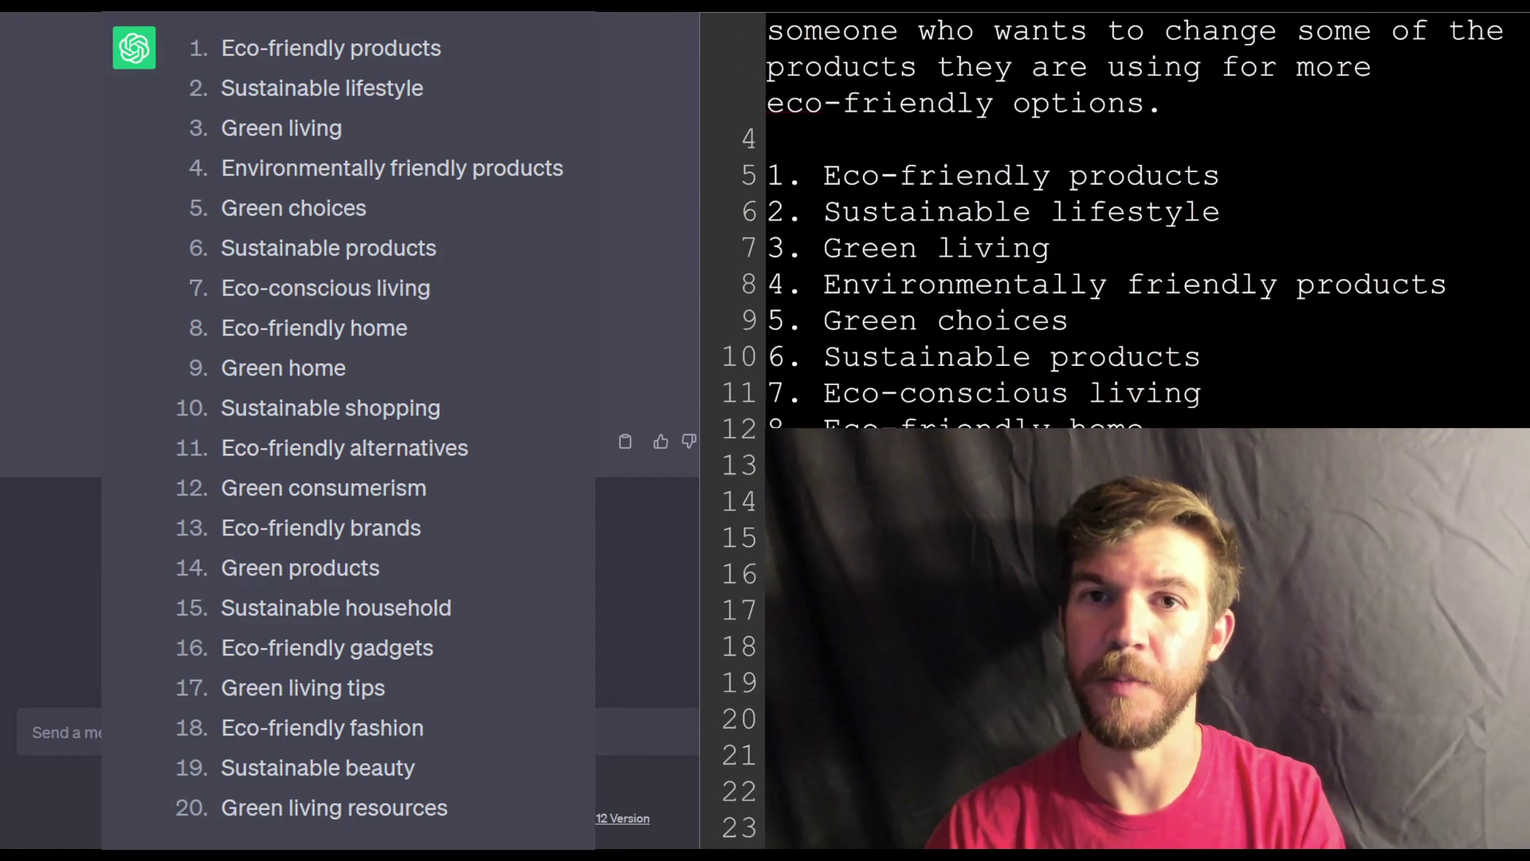
scroll(1116, 239, down, 2)
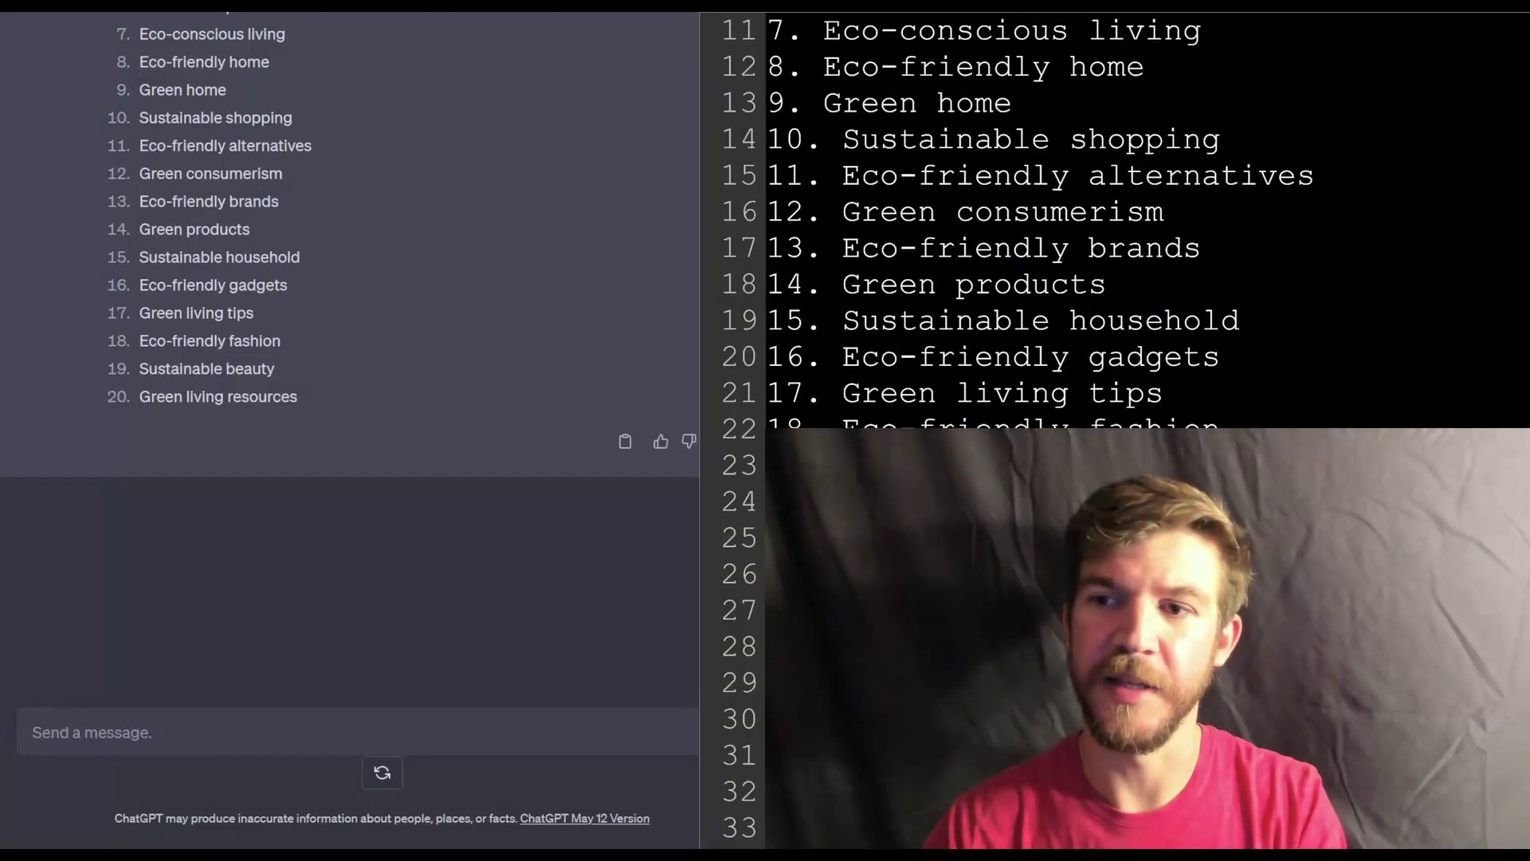
scroll(1116, 215, down, 3)
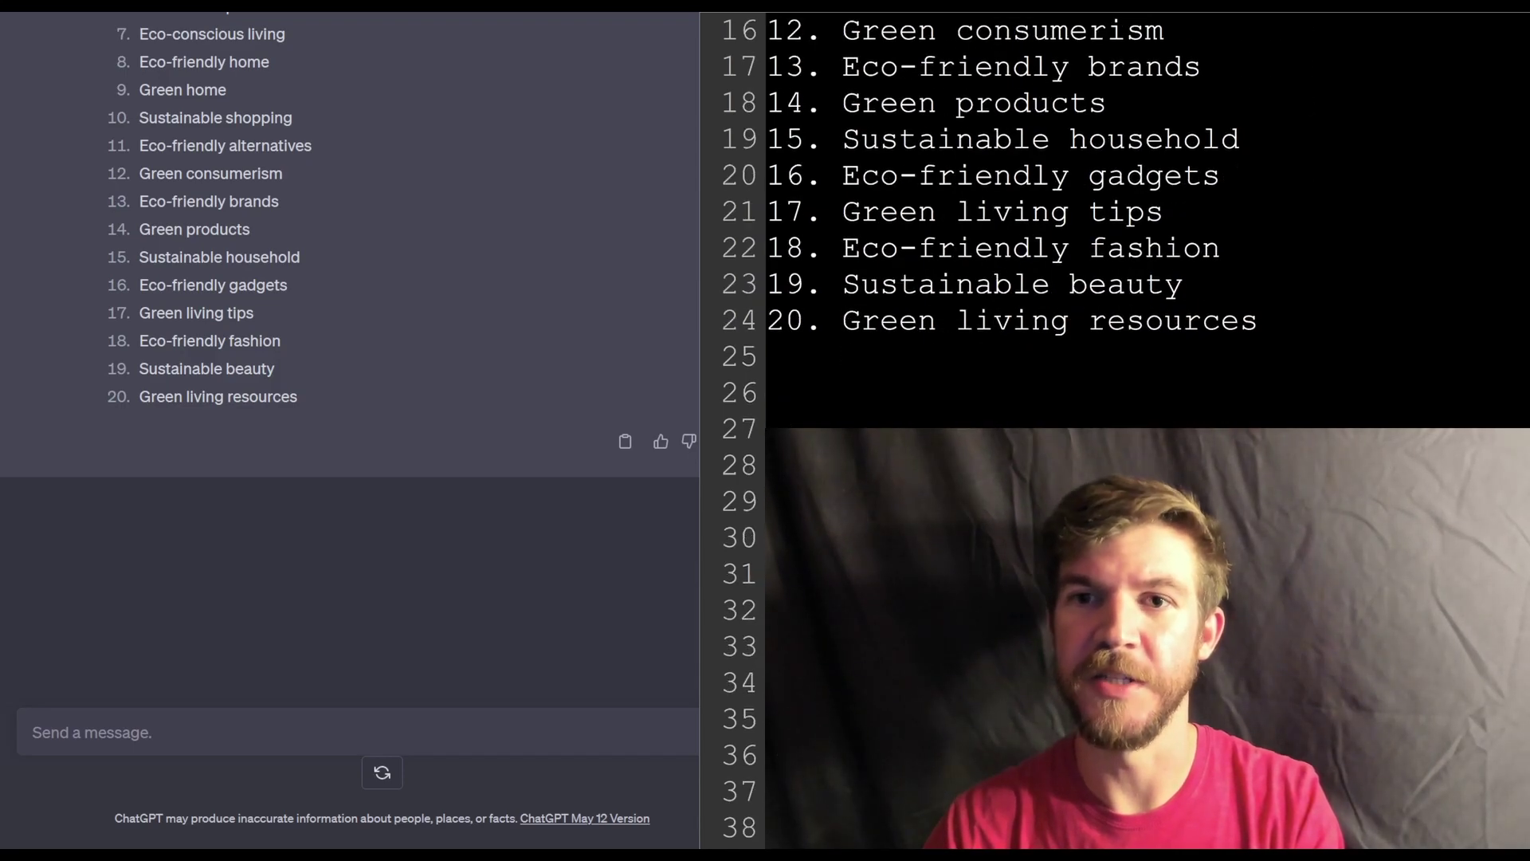
scroll(1036, 199, down, 1)
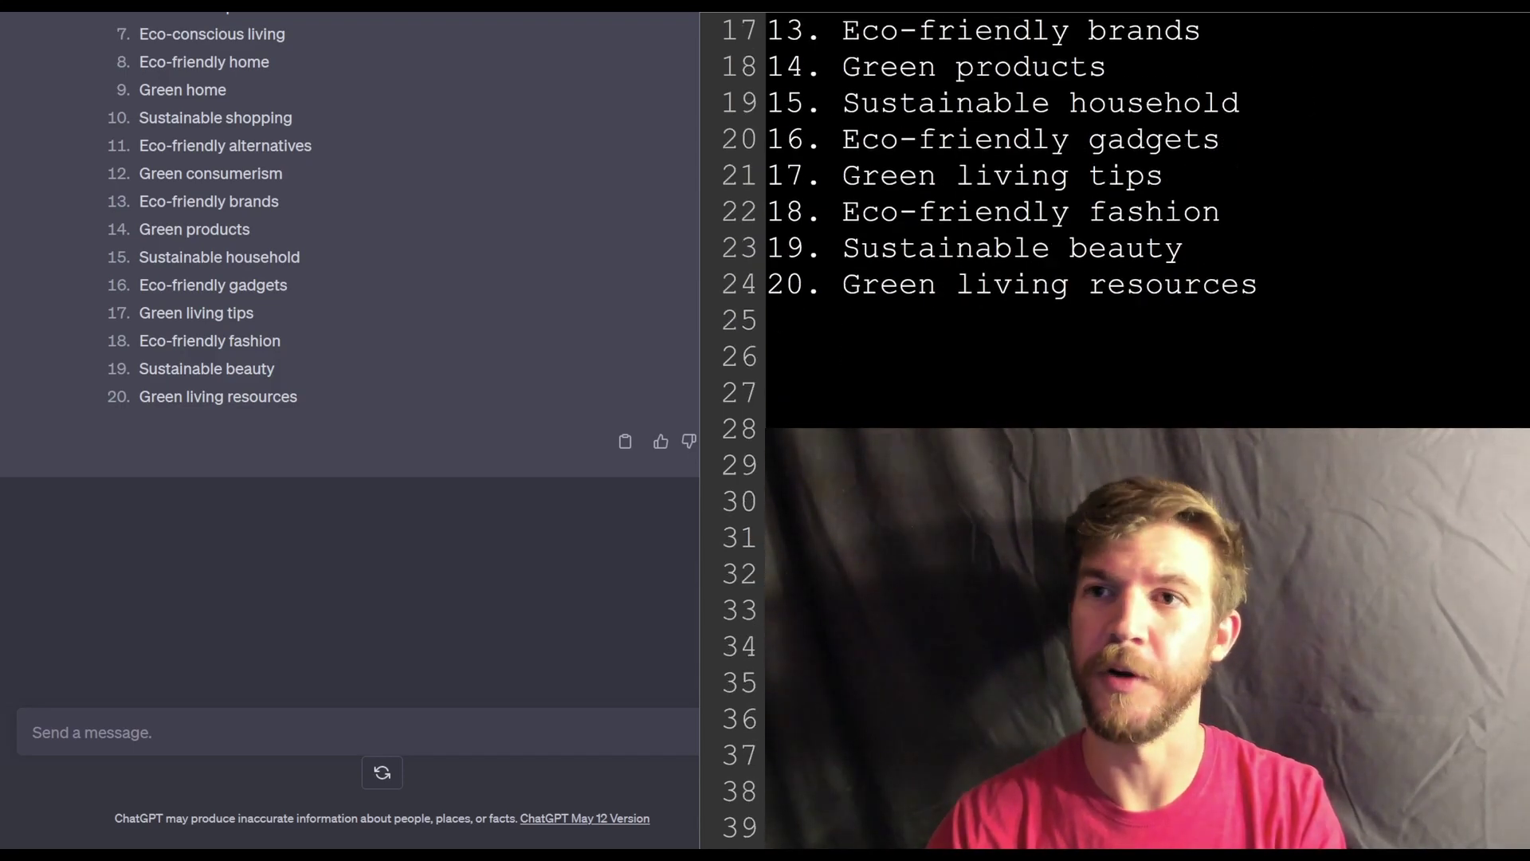
drag(843, 142, 1214, 156)
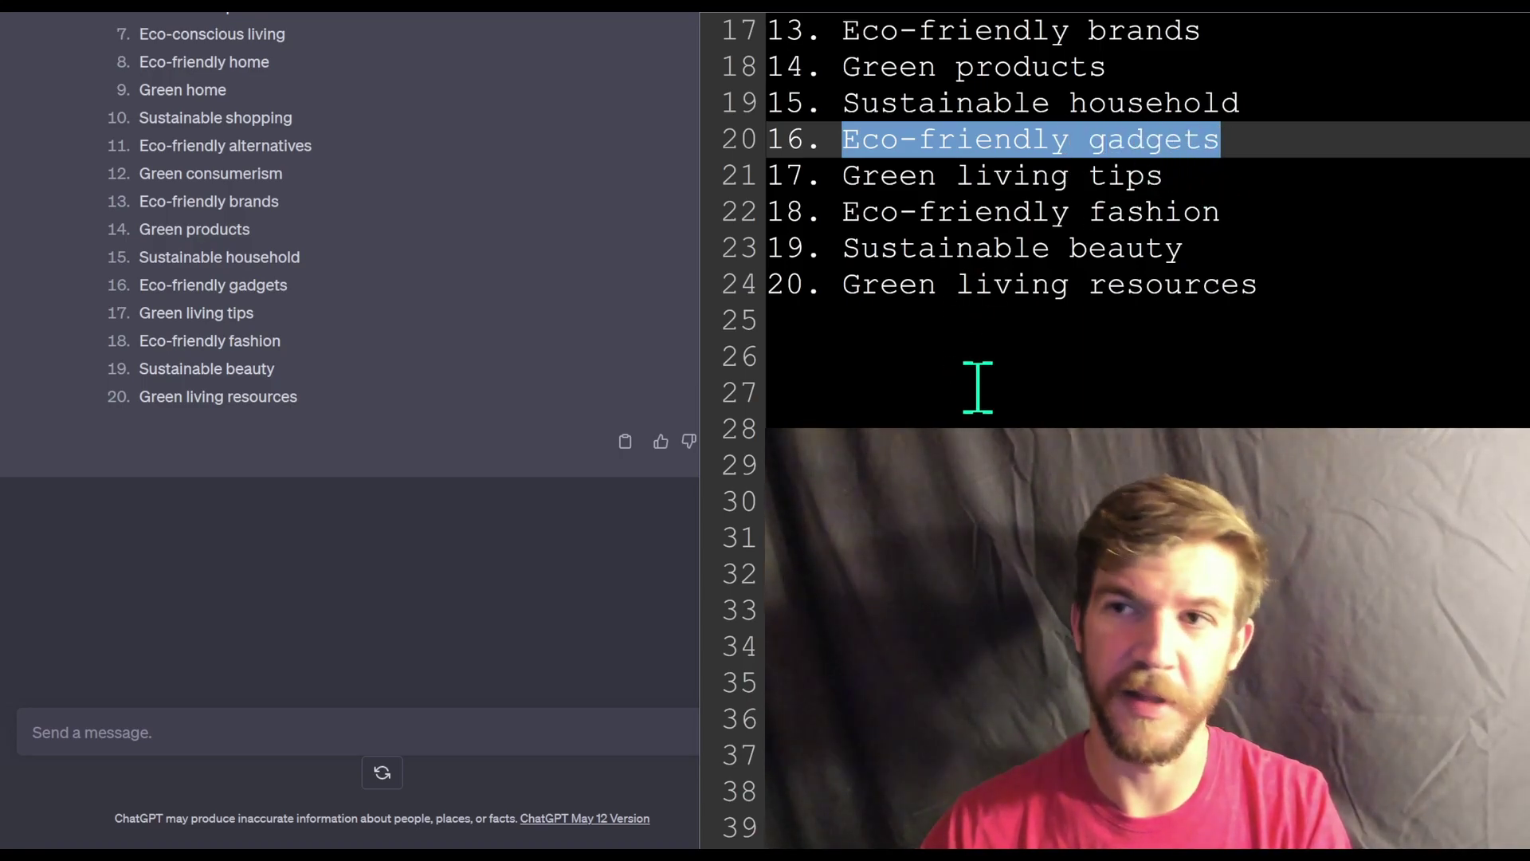
click(994, 388)
key(Up)
key(ctrl+v)
key(Return)
key(Return)
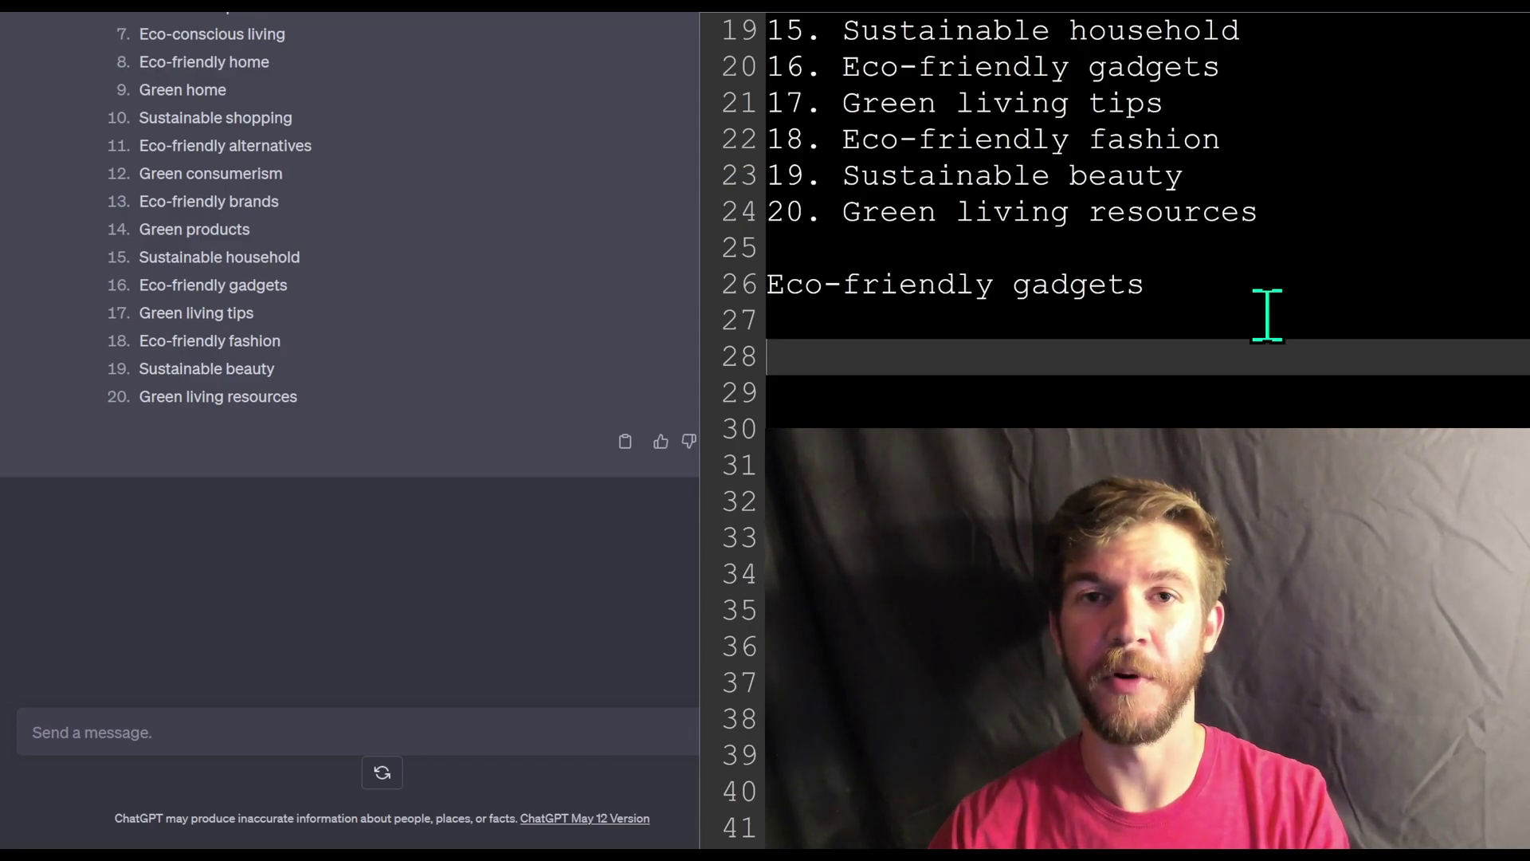
- Add the template prompt for 10 SEO-optimized blog titles below the chosen keyword and replace its KEYWORD placeholder with "Eco-friendly gadgets"
key(ctrl+v)
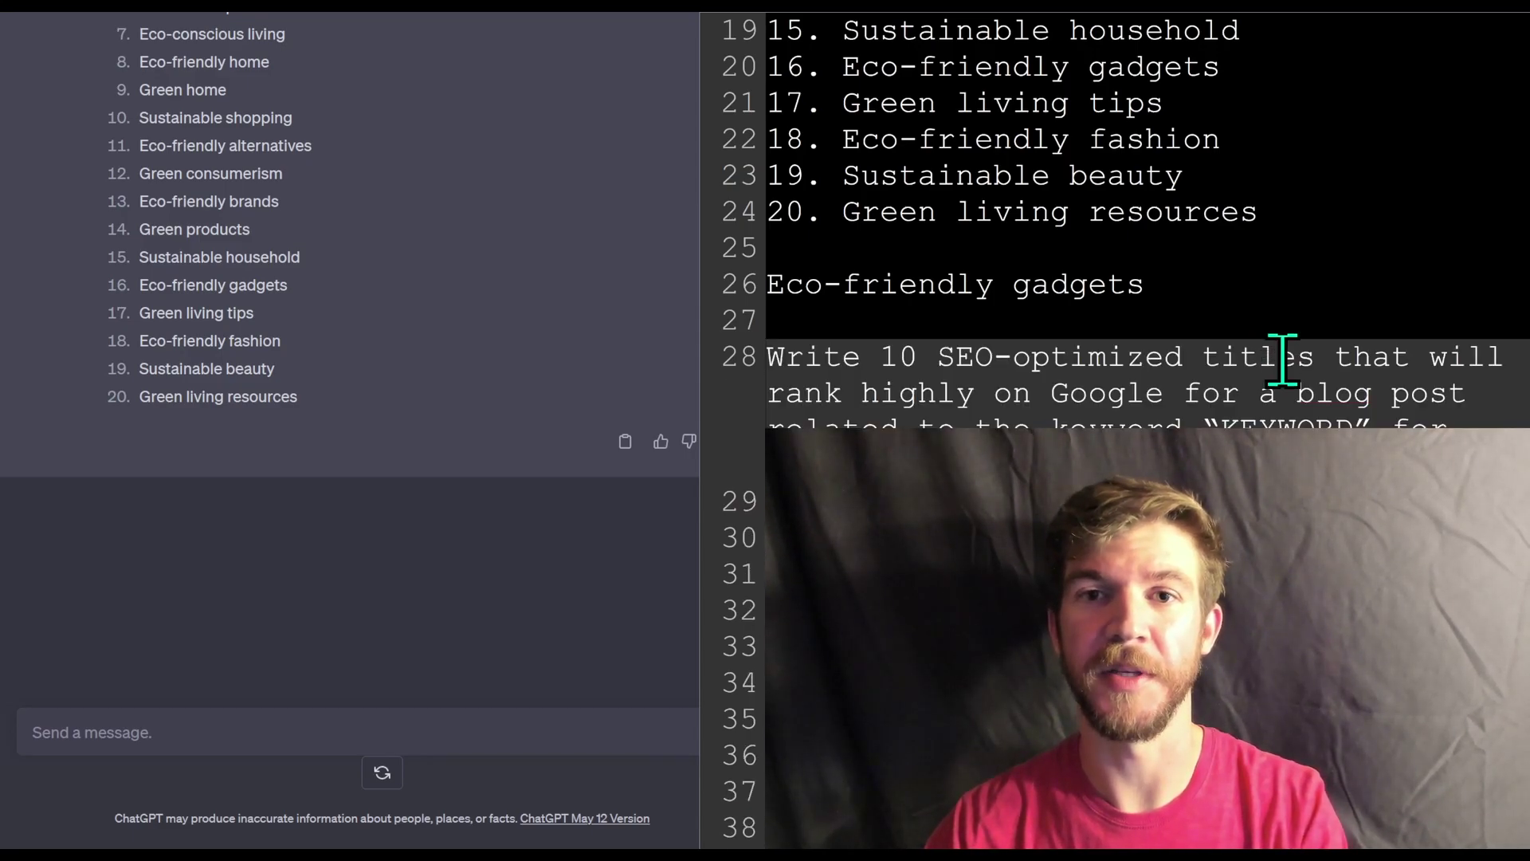
scroll(1279, 371, down, 1)
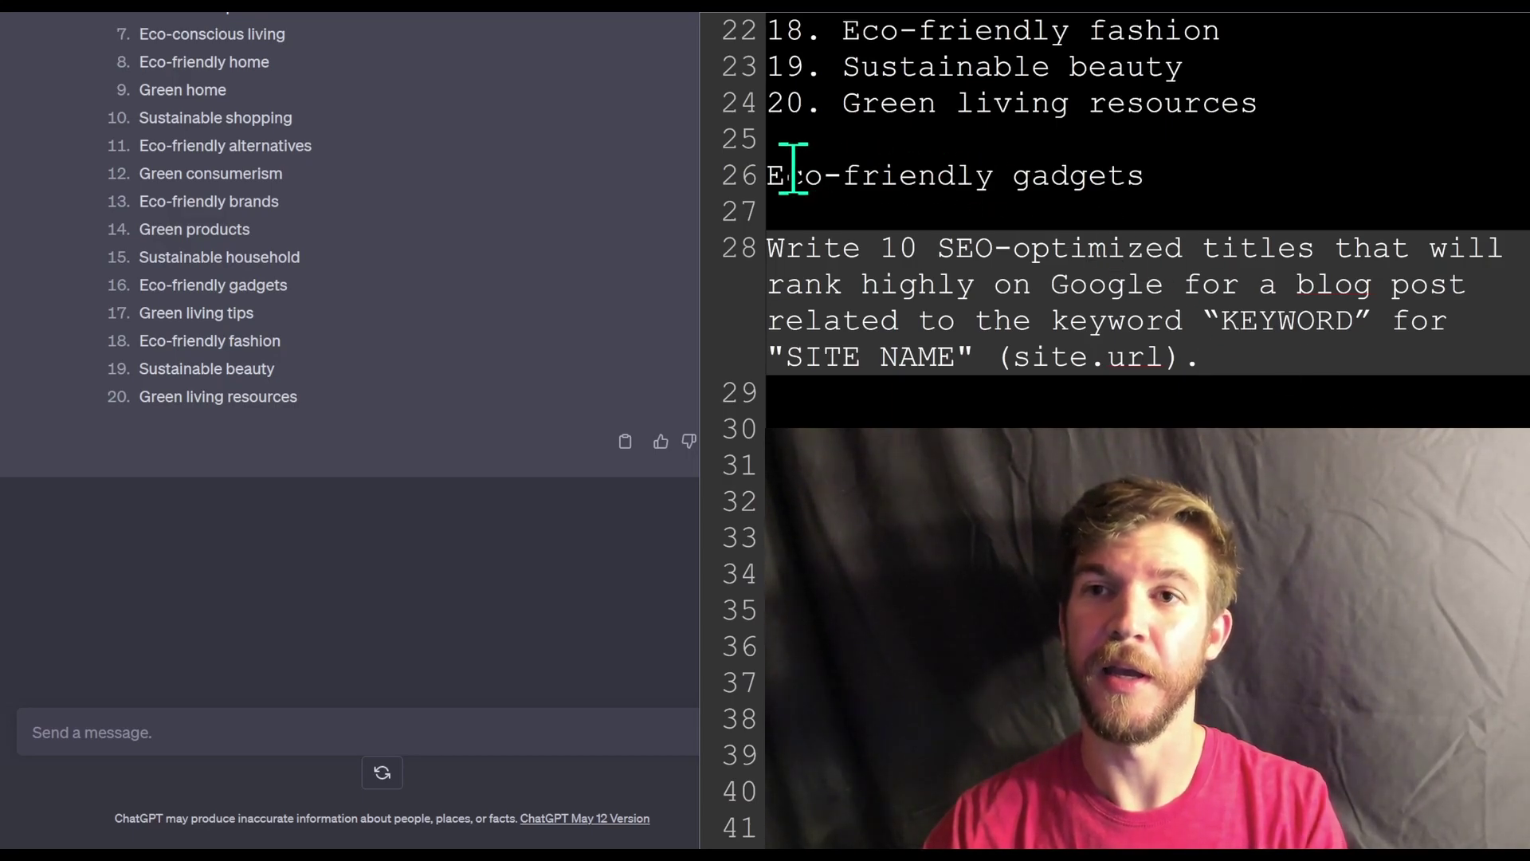
drag(773, 174, 1165, 168)
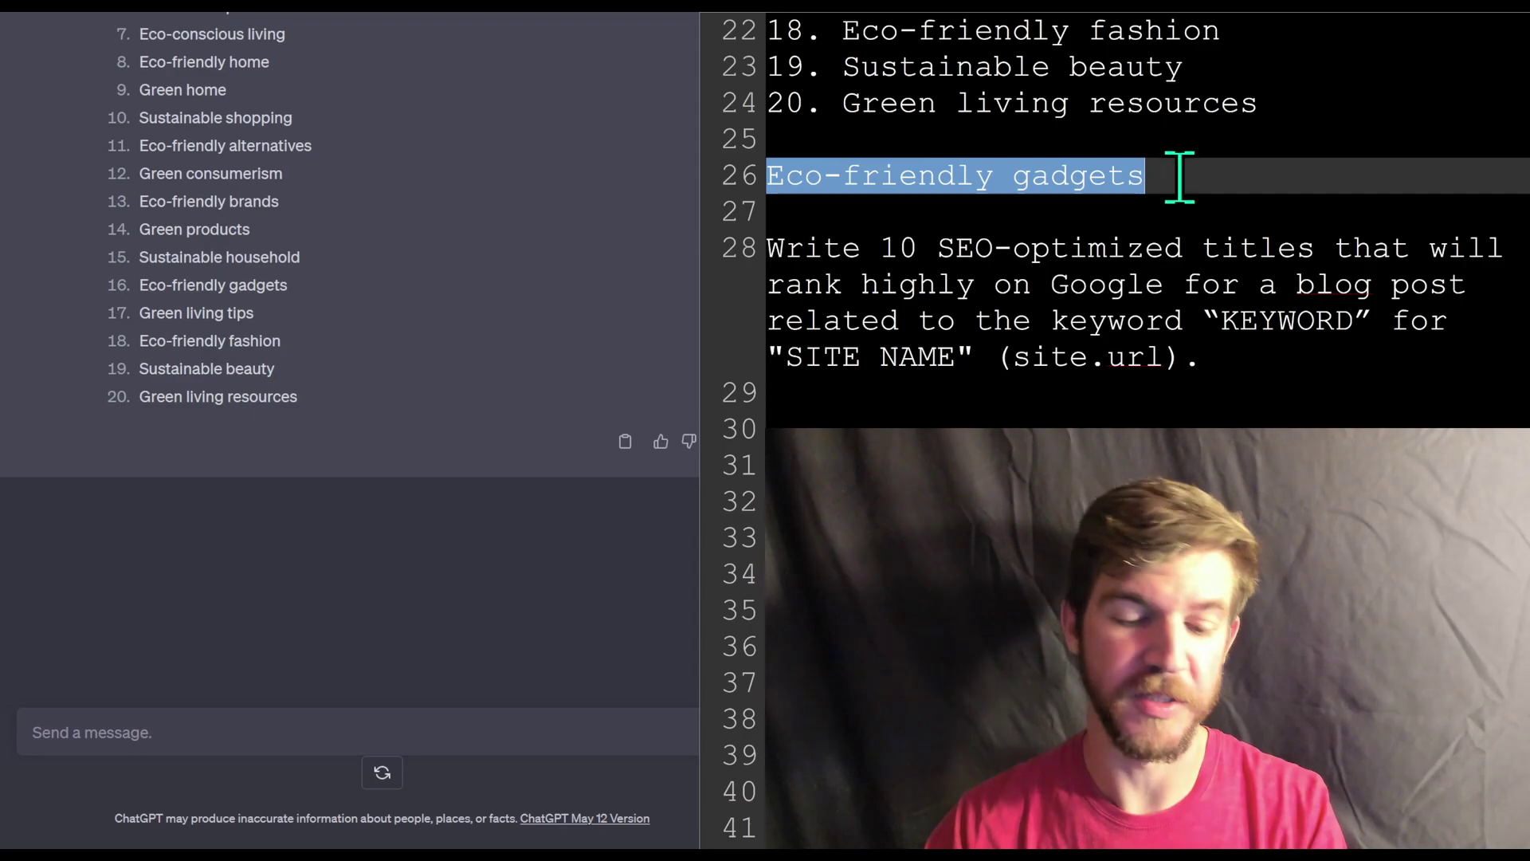
double_click(1285, 322)
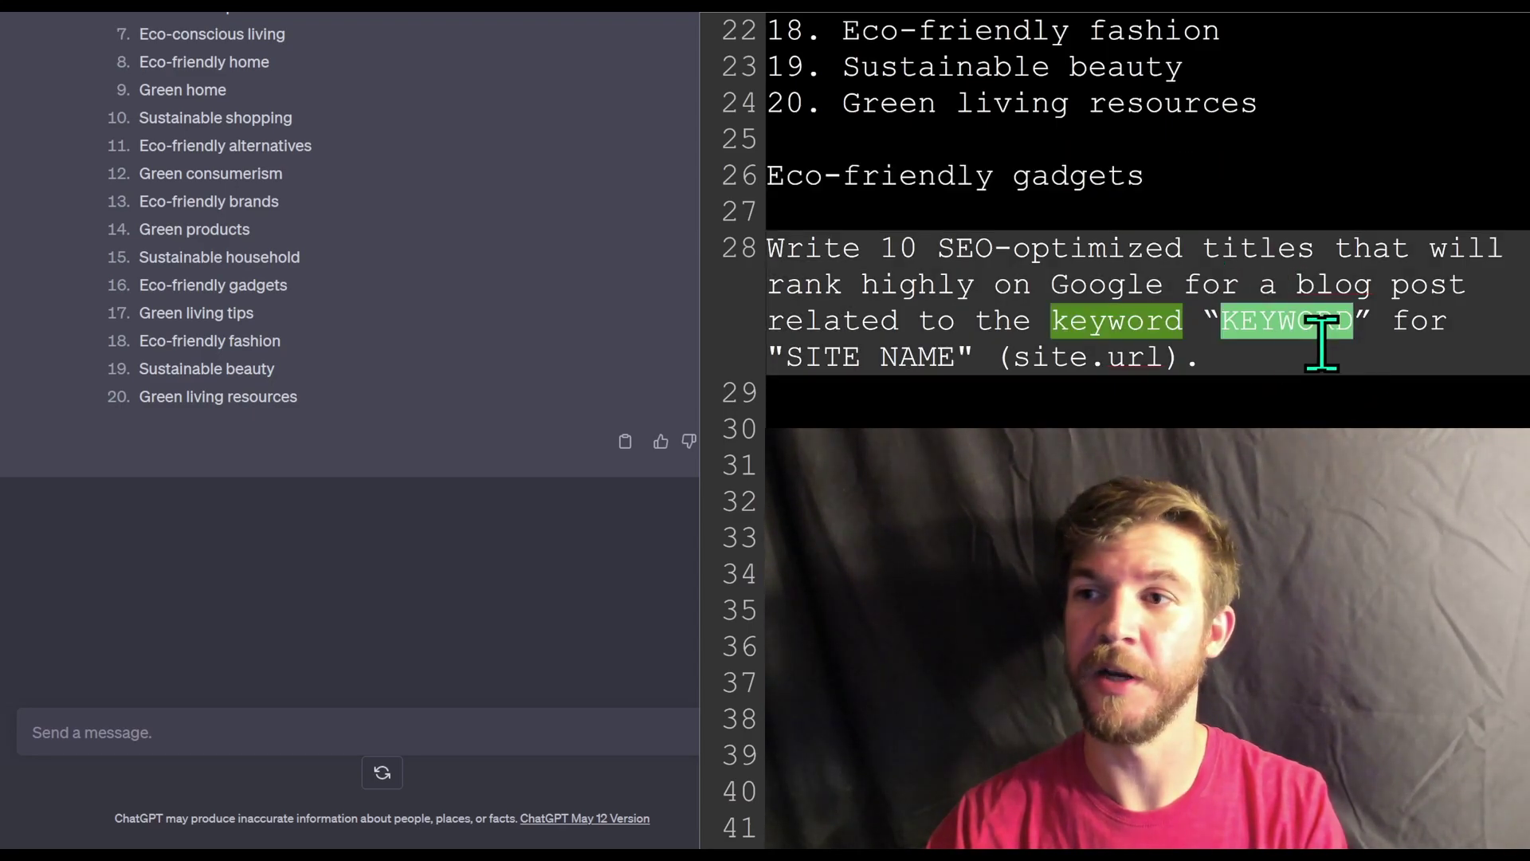
key(ctrl+v)
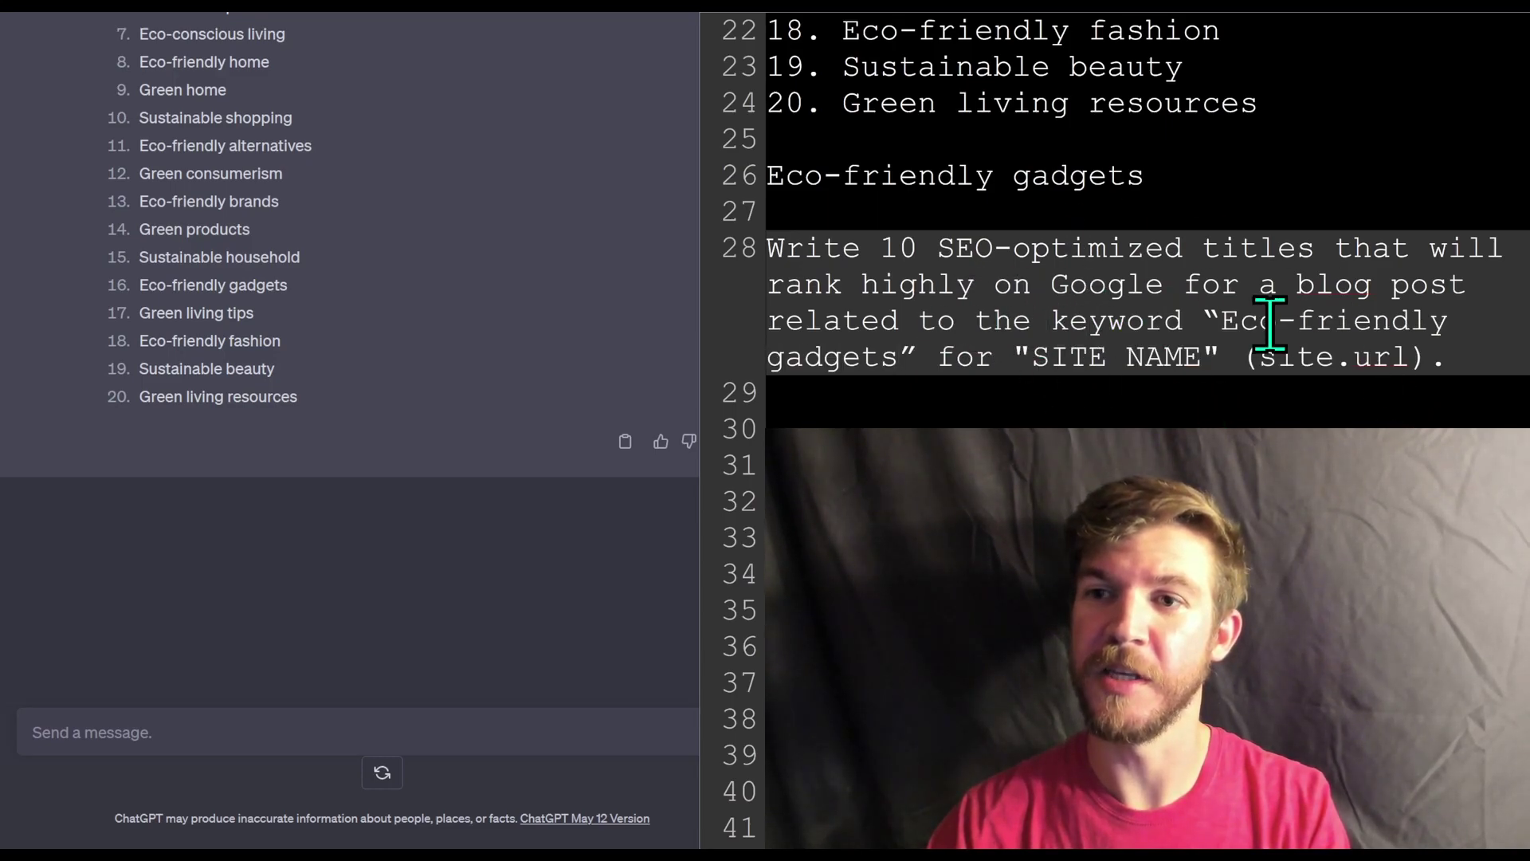
- Complete the title prompt with the site name GreenChoiceHub, the address greenchoicehub.com and the website description from the notes
drag(1034, 359, 1201, 363)
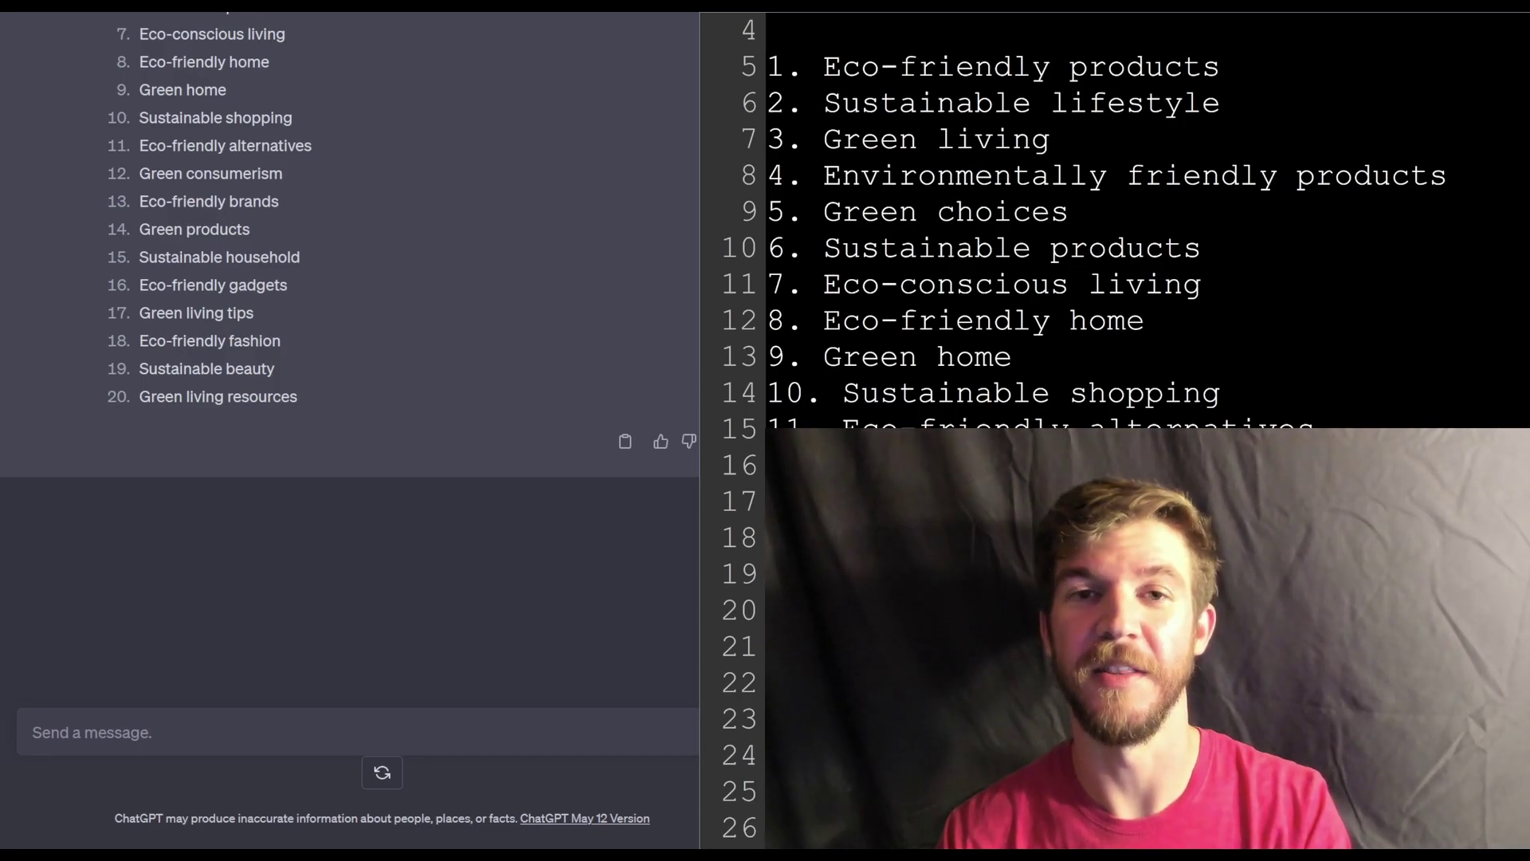
scroll(1115, 215, down, 1)
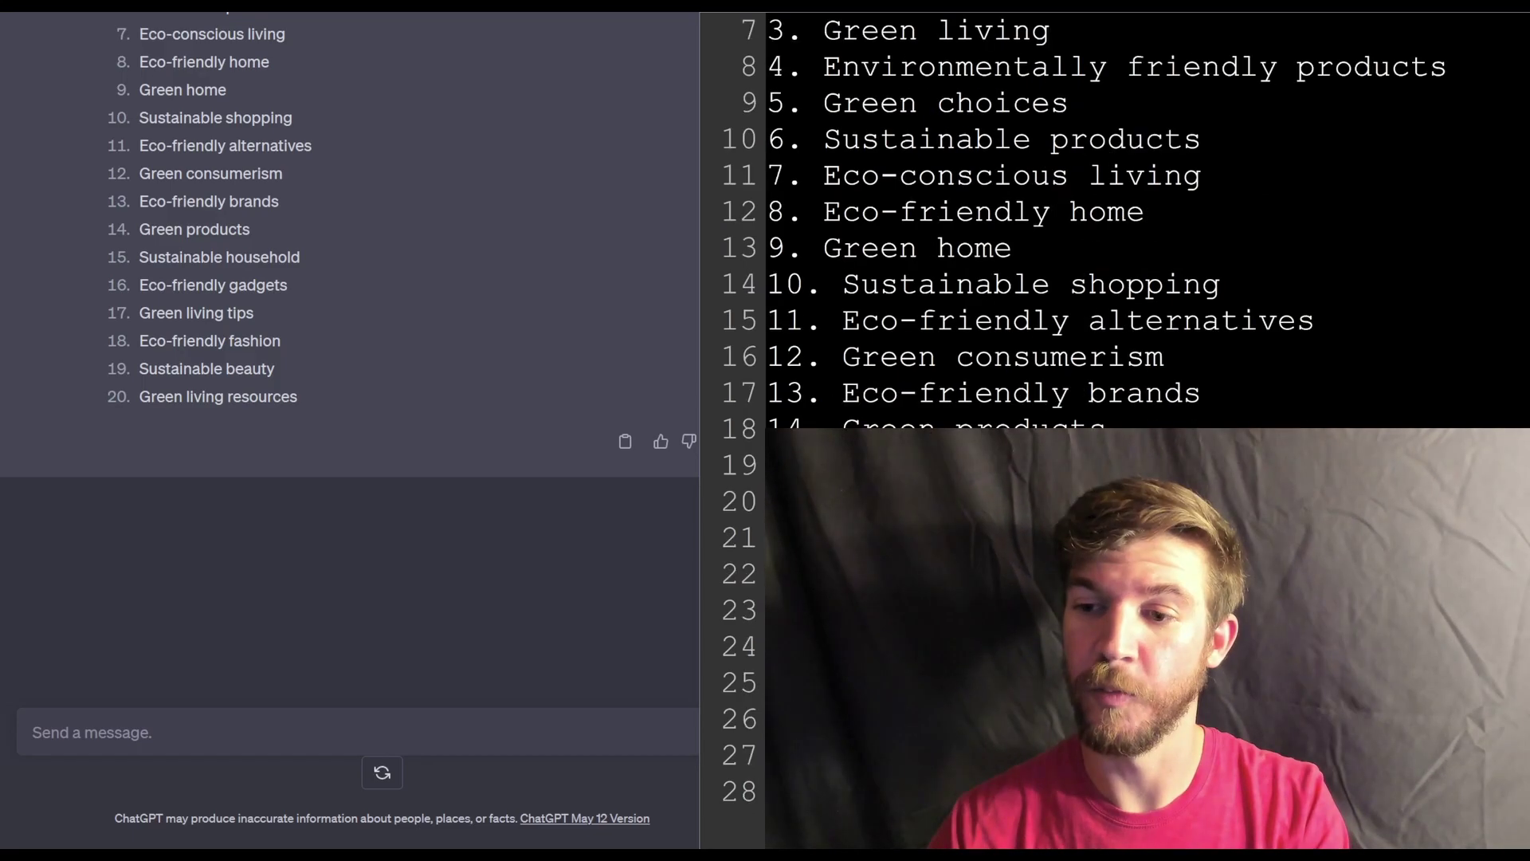
scroll(1314, 287, up, 2)
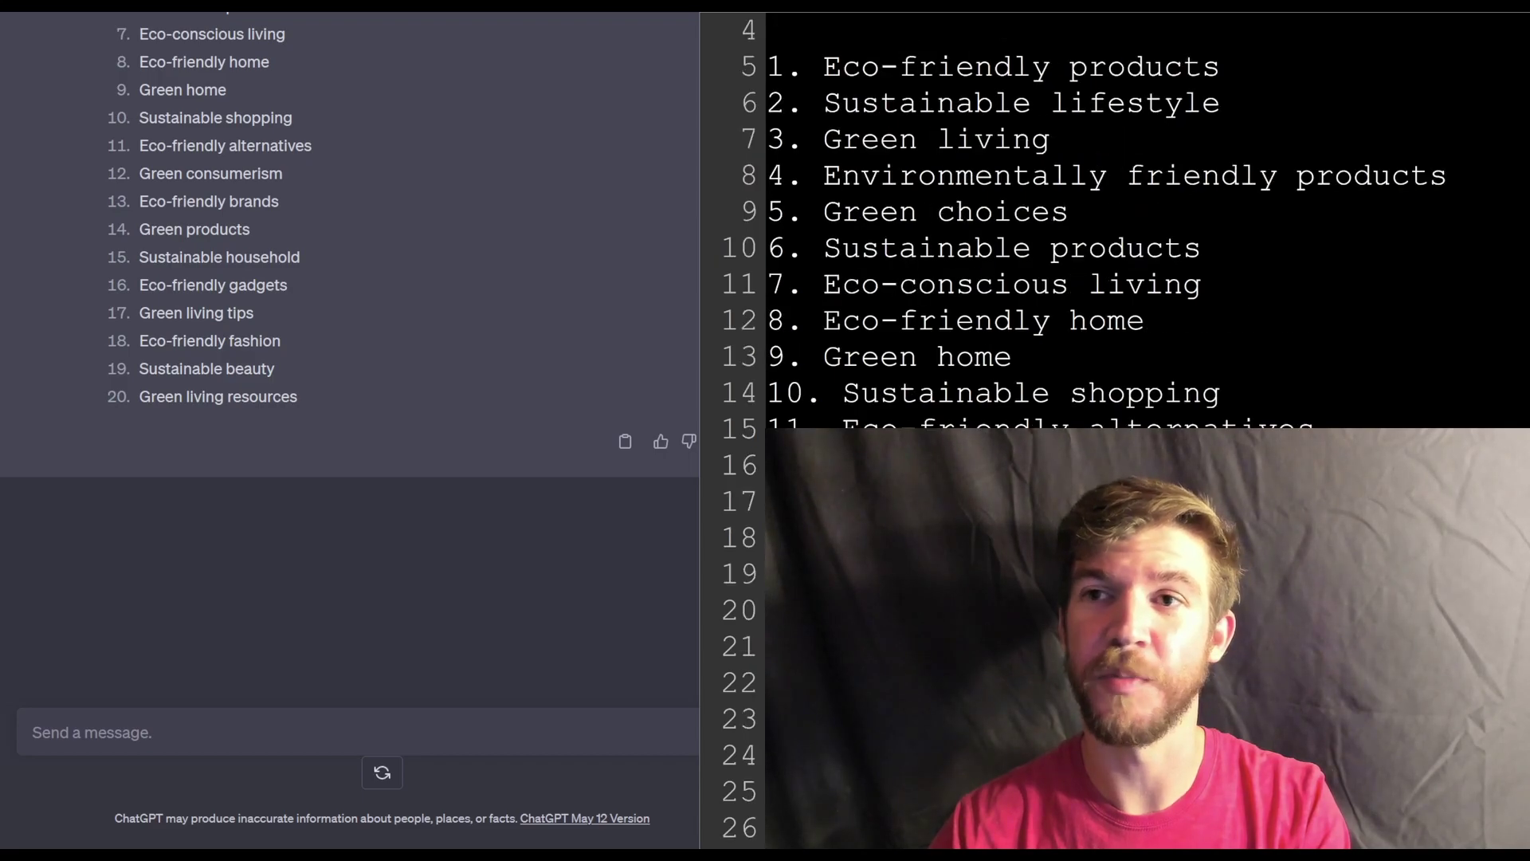
drag(1193, 321, 755, 103)
scroll(1148, 215, down, 4)
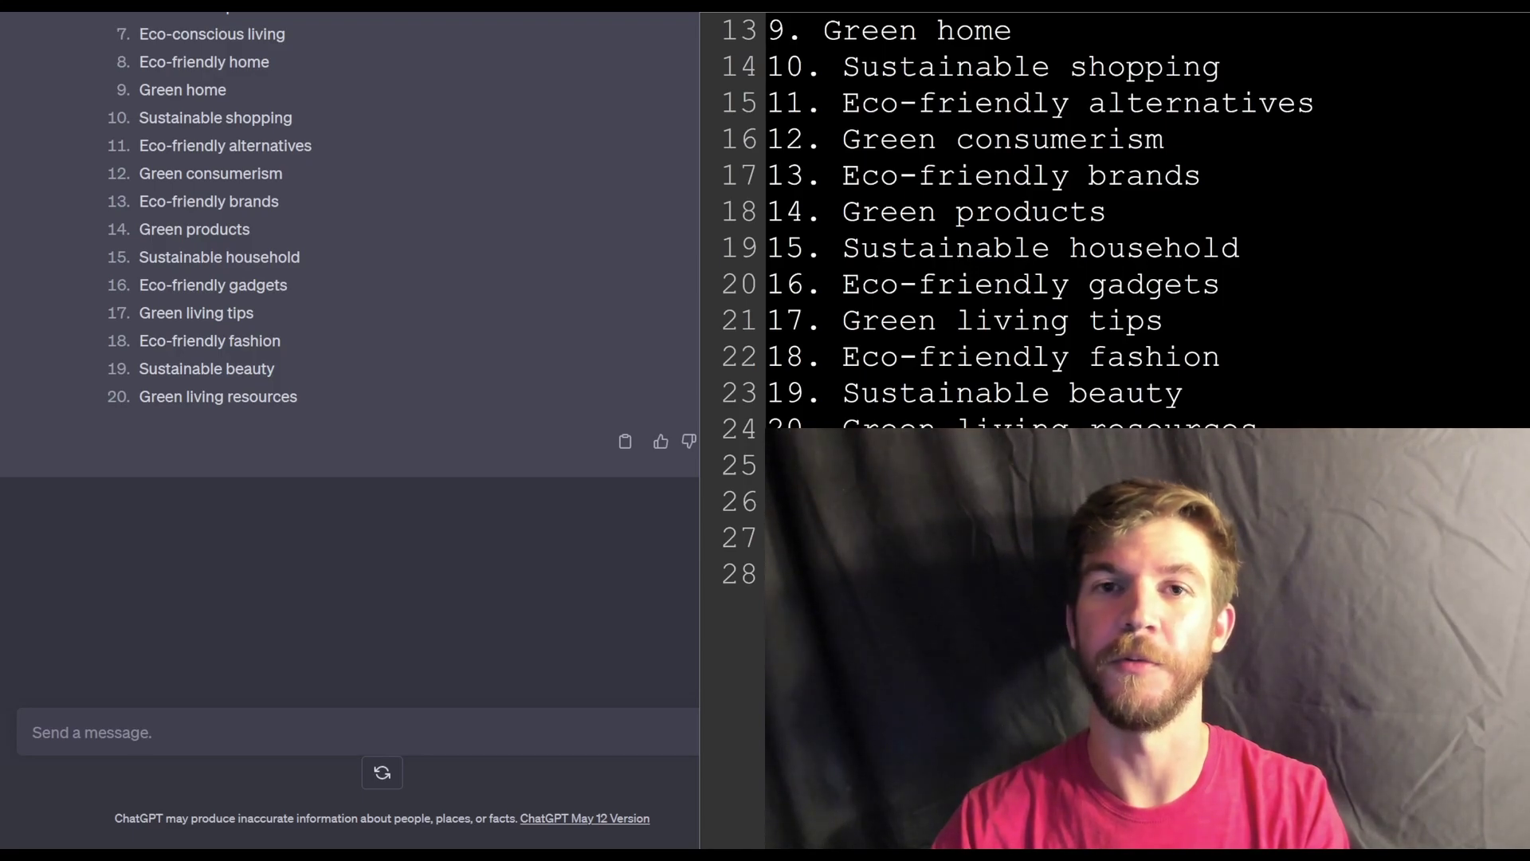
- Submit the completed prompt for 10 SEO-optimized titles about "Eco-friendly gadgets" to ChatGPT and view the suggested titles
click(372, 725)
key(ctrl+v)
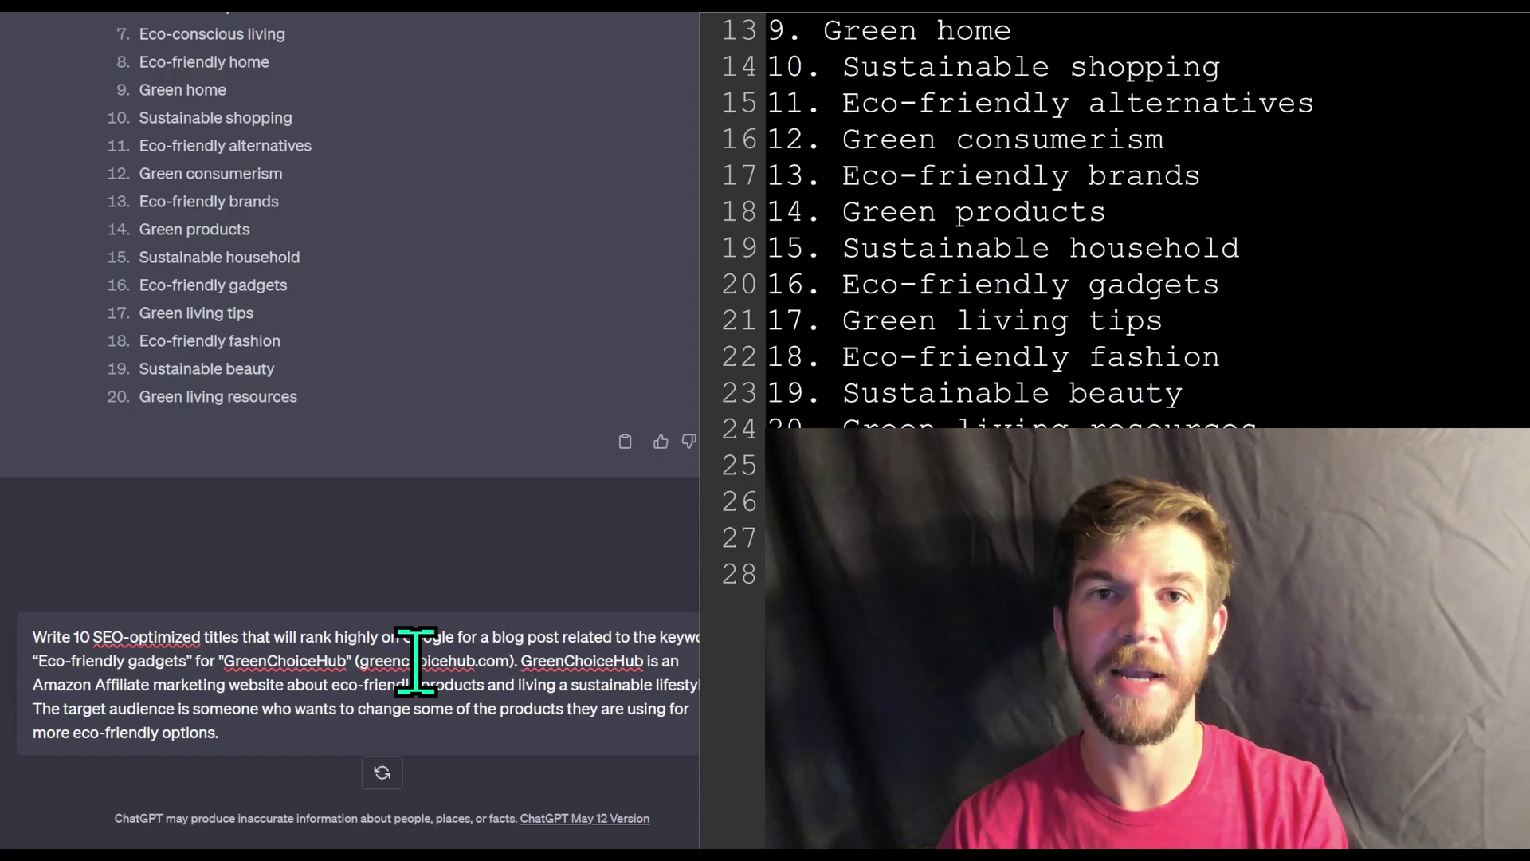
key(shift+Return)
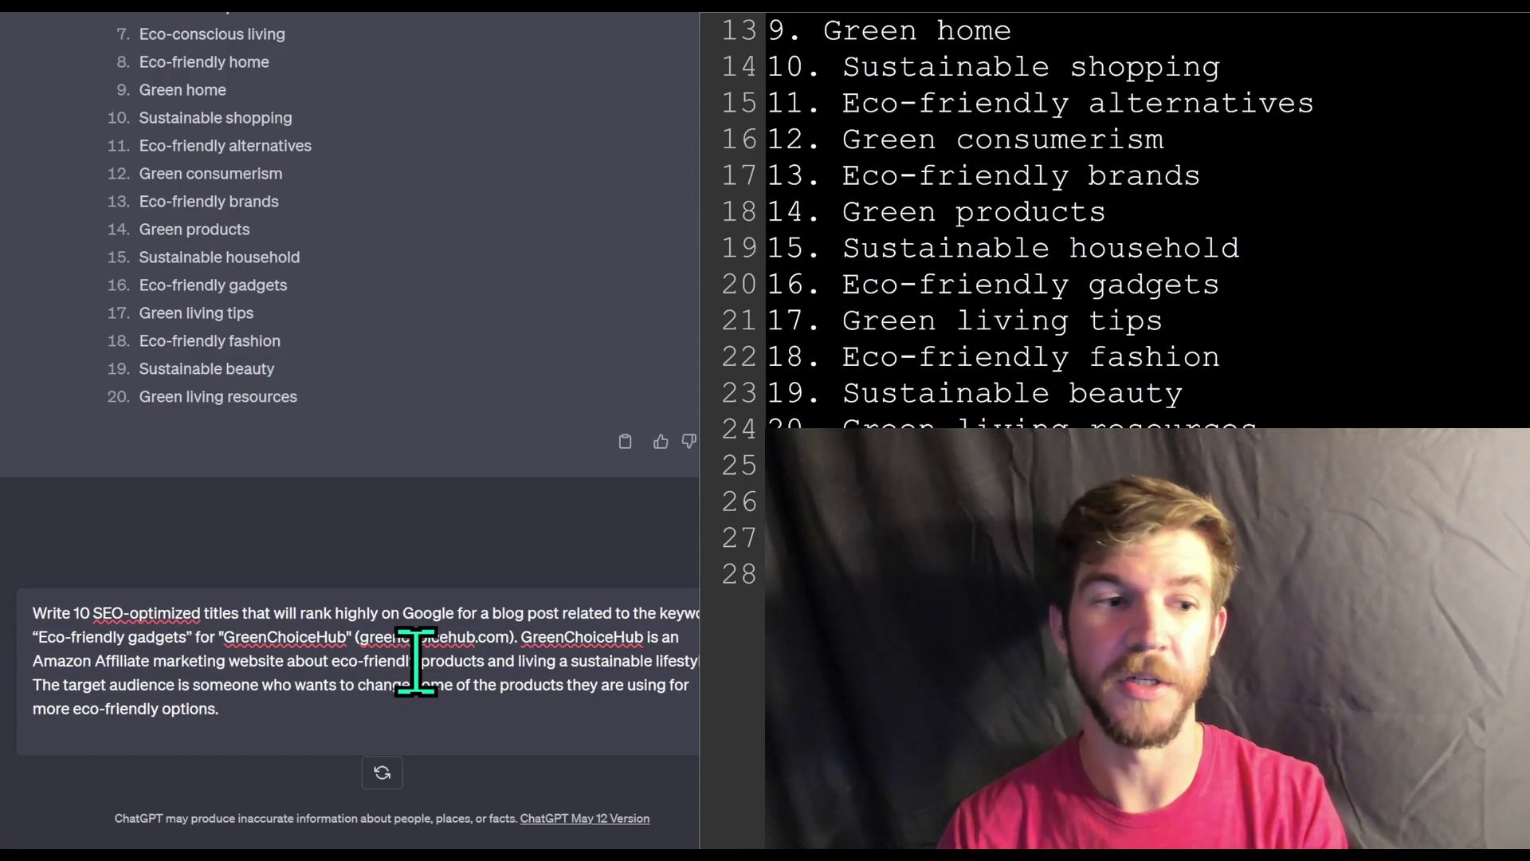
key(Return)
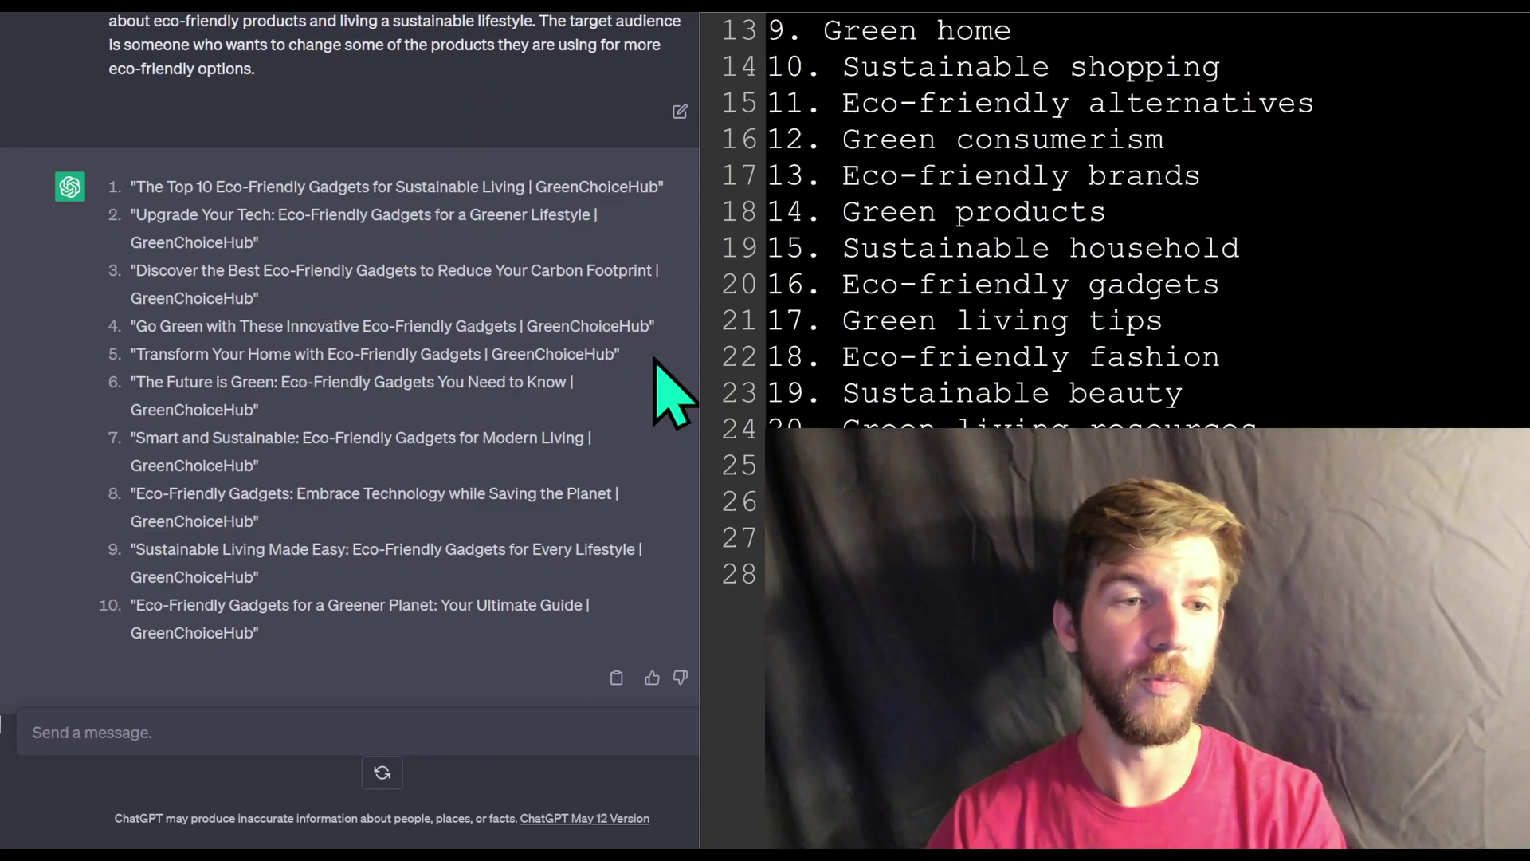
scroll(303, 382, down, 1)
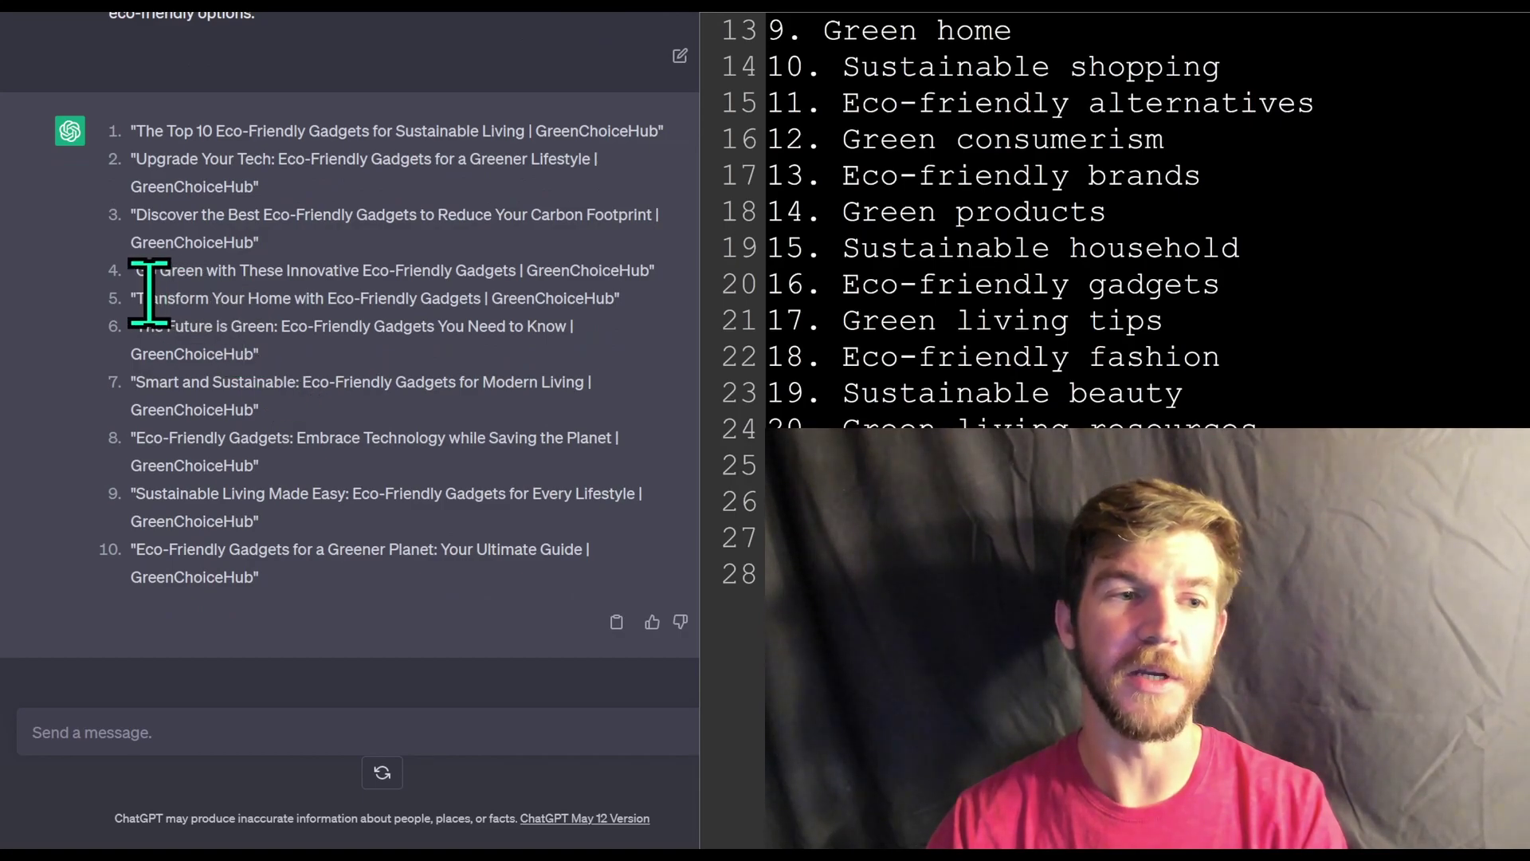
- Copy the suggested title "Transform Your Home with Eco-Friendly Gadgets", without the site name, onto its own line below the title prompt in the notes
drag(136, 299, 482, 298)
key(ctrl+c)
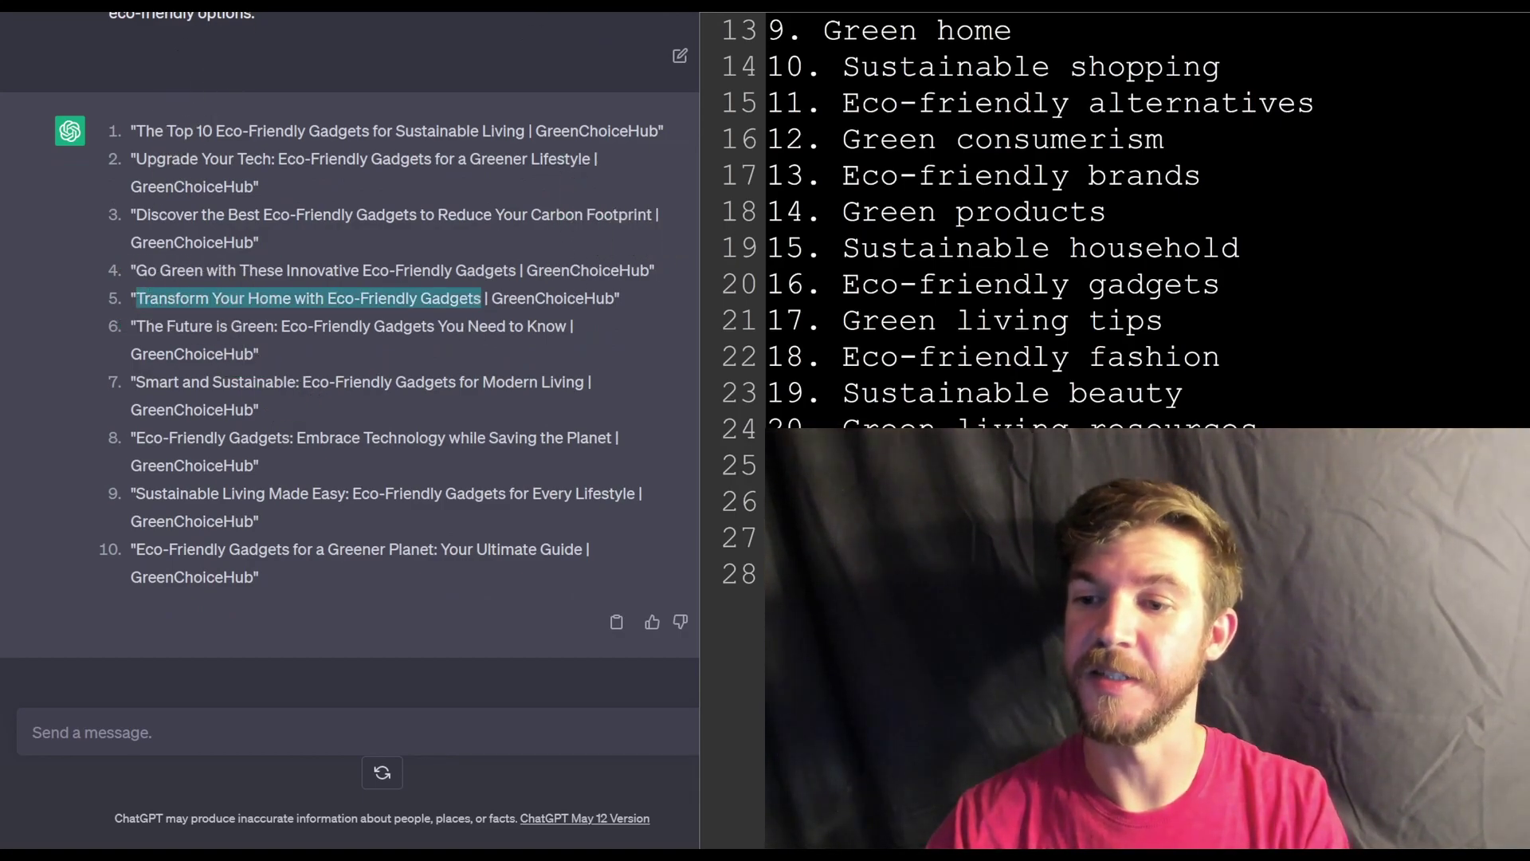
key(alt+Tab)
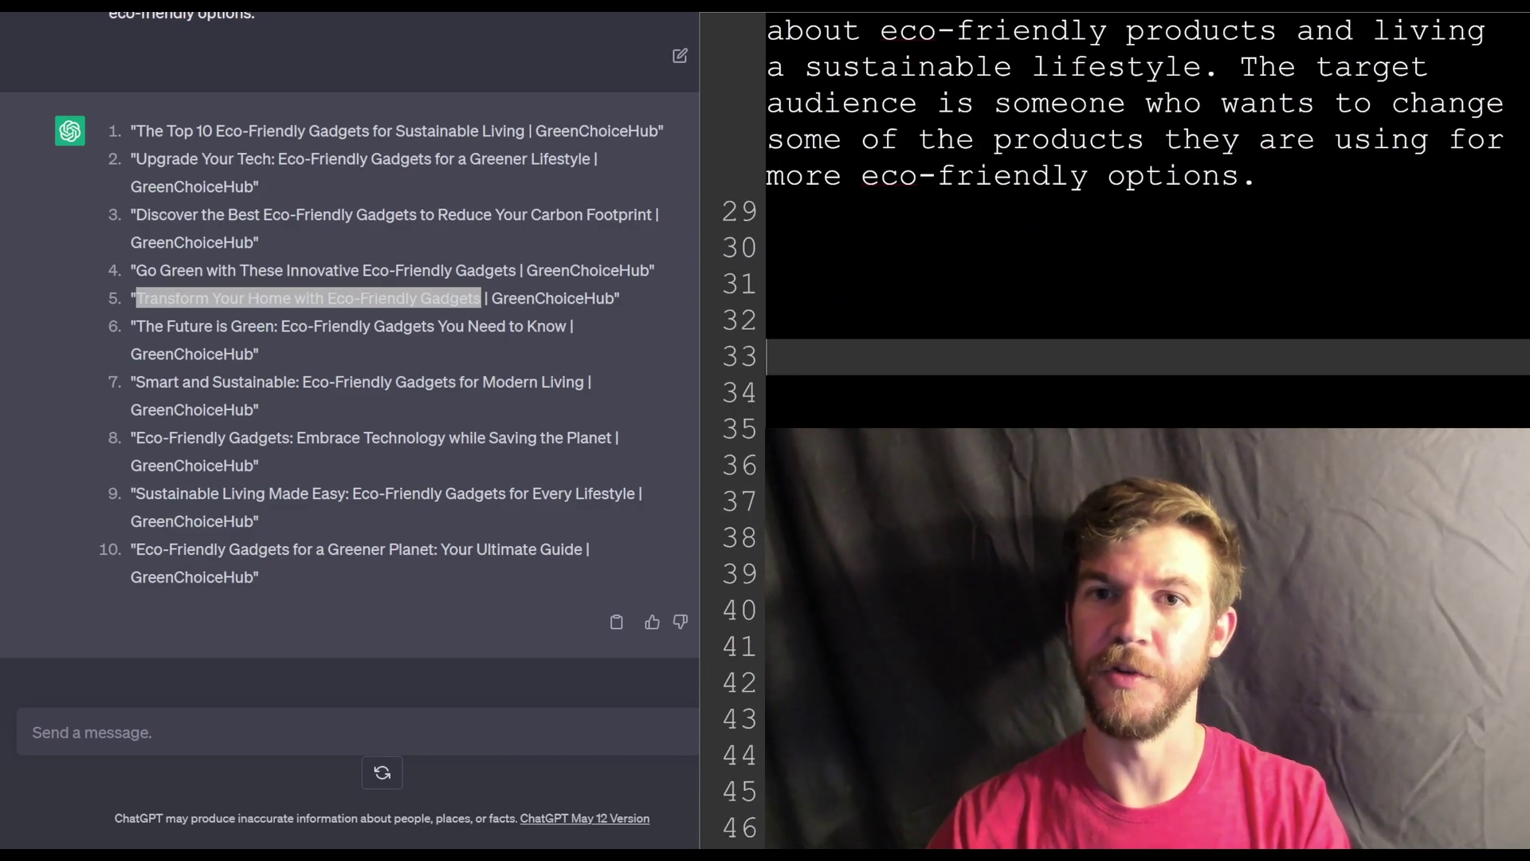
key(ctrl+v)
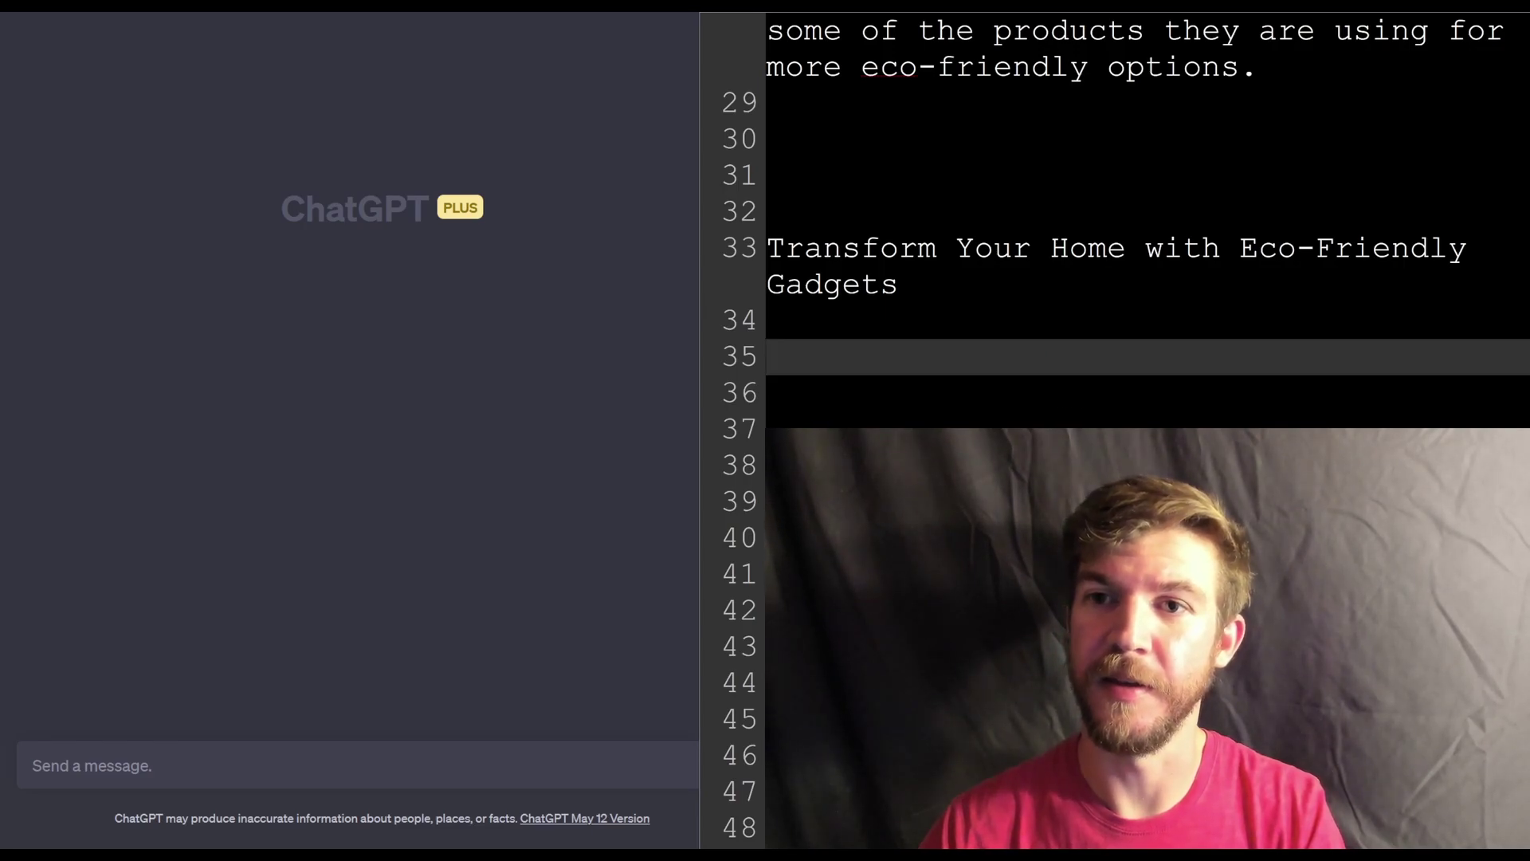
- Add the long-form article outline prompt for "Eco-friendly gadgets" on GreenChoiceHub to the notes and submit it in a new GPT-4 chat
key(ctrl+v)
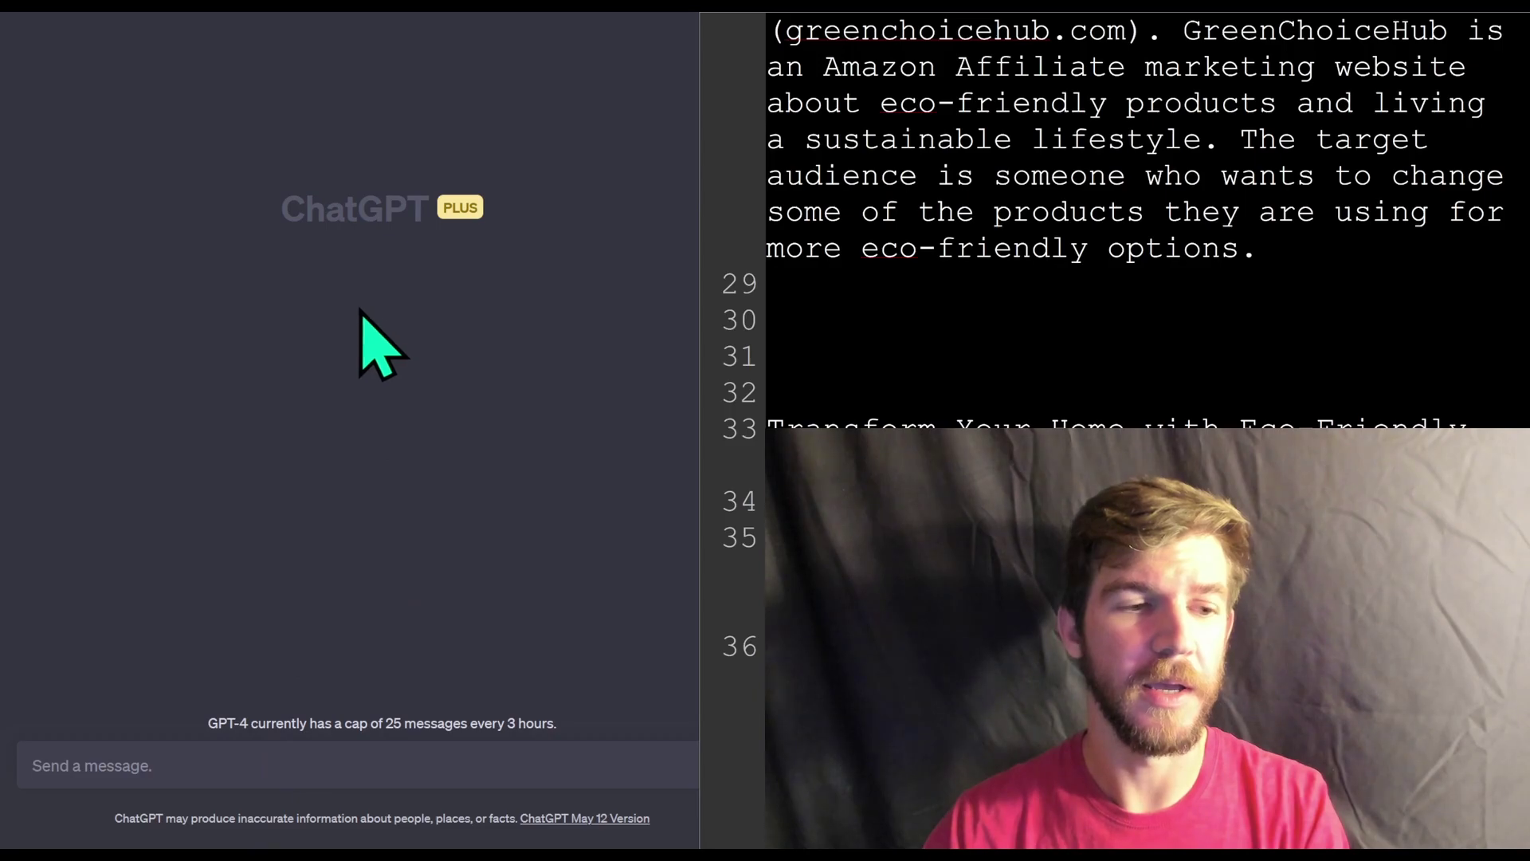
text(Write an outline for a long-form blog article for the keyword "Eco-friendly gadgets " that will rank highly on Google. This will be posted on "GreenChoiceHub", a site about eco-friendly products and living a sustainable lifestyle. The target audience is someone who wants to change some of the products they are using for more eco-friendly options.)
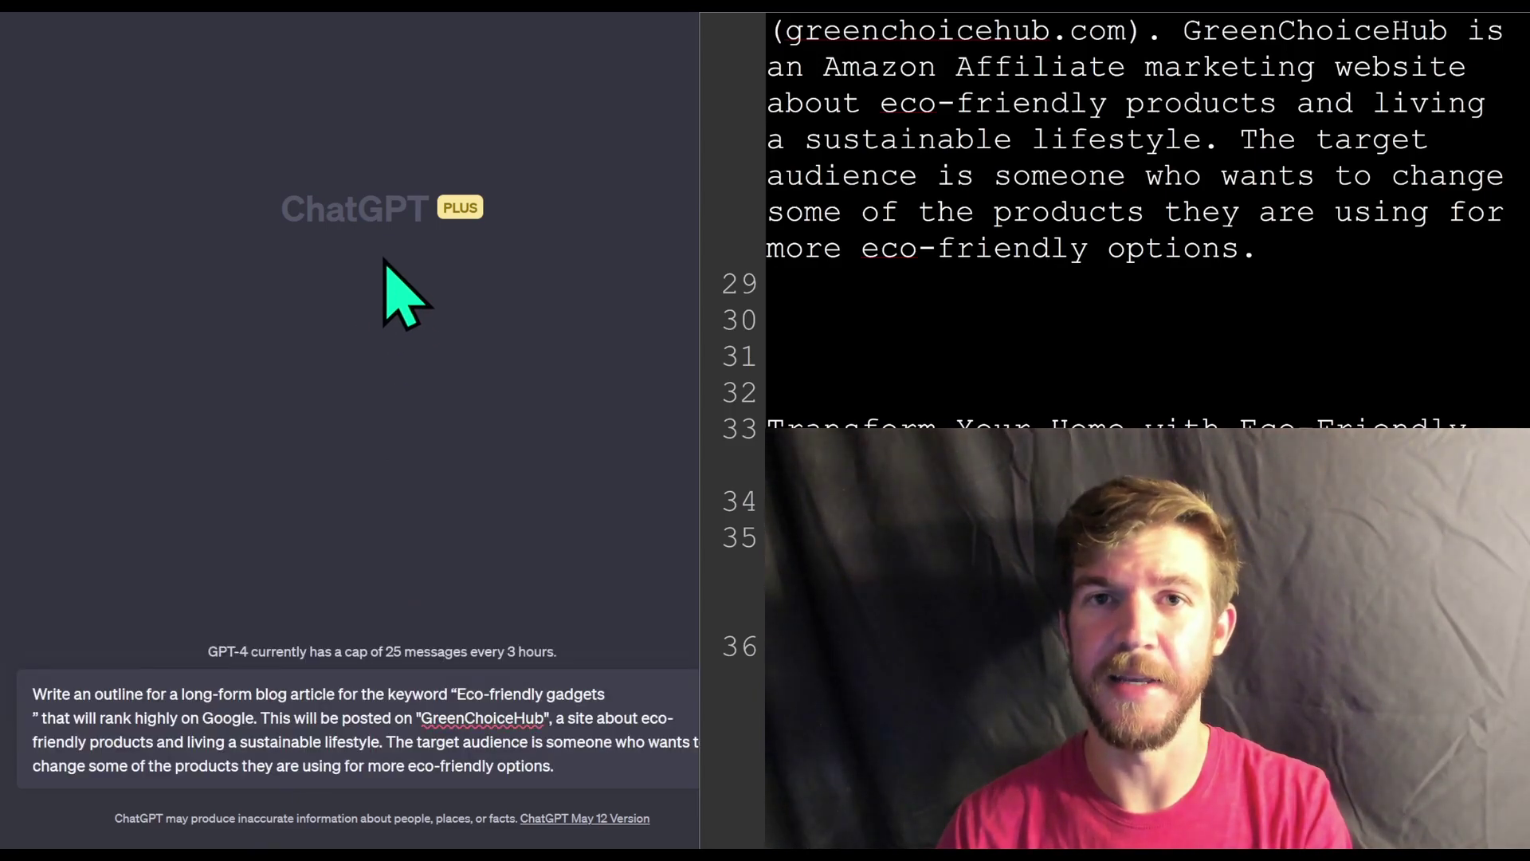
key(Return)
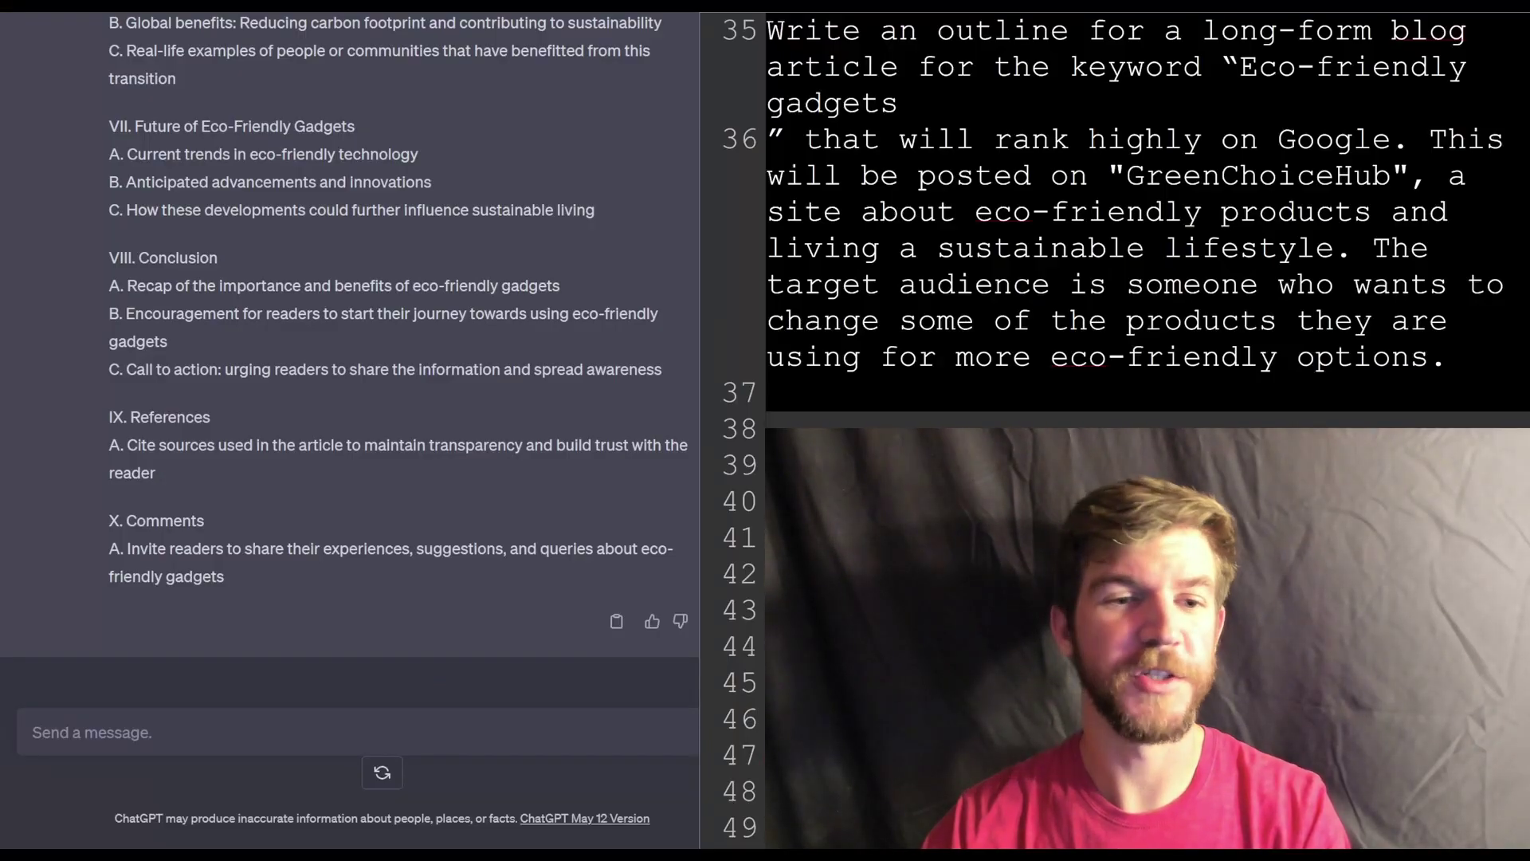
- Copy ChatGPT's complete article outline into a new blank text document
click(616, 621)
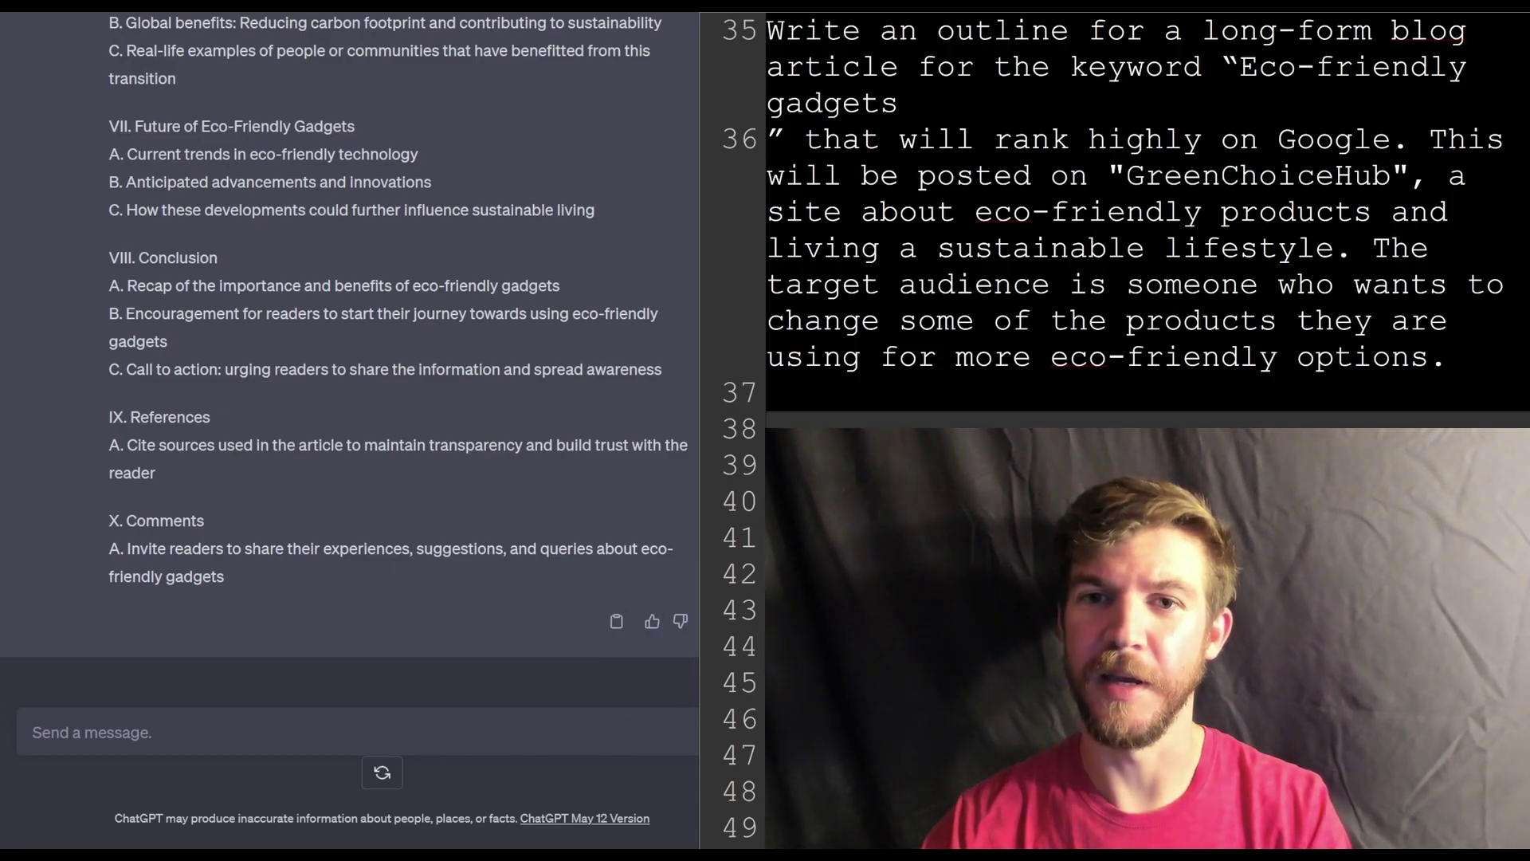
key(ctrl+n)
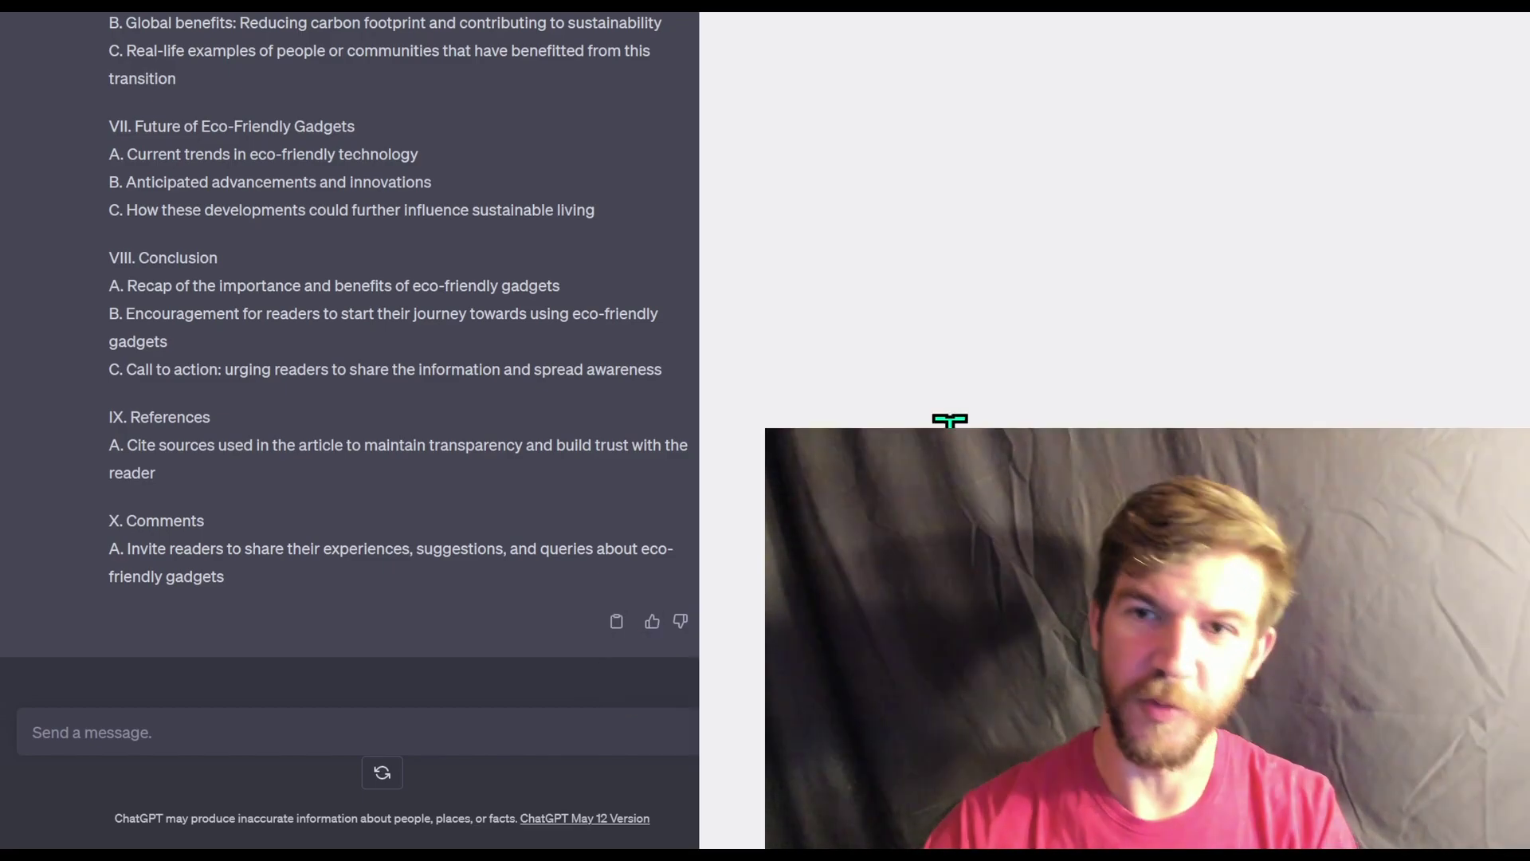
key(ctrl+v)
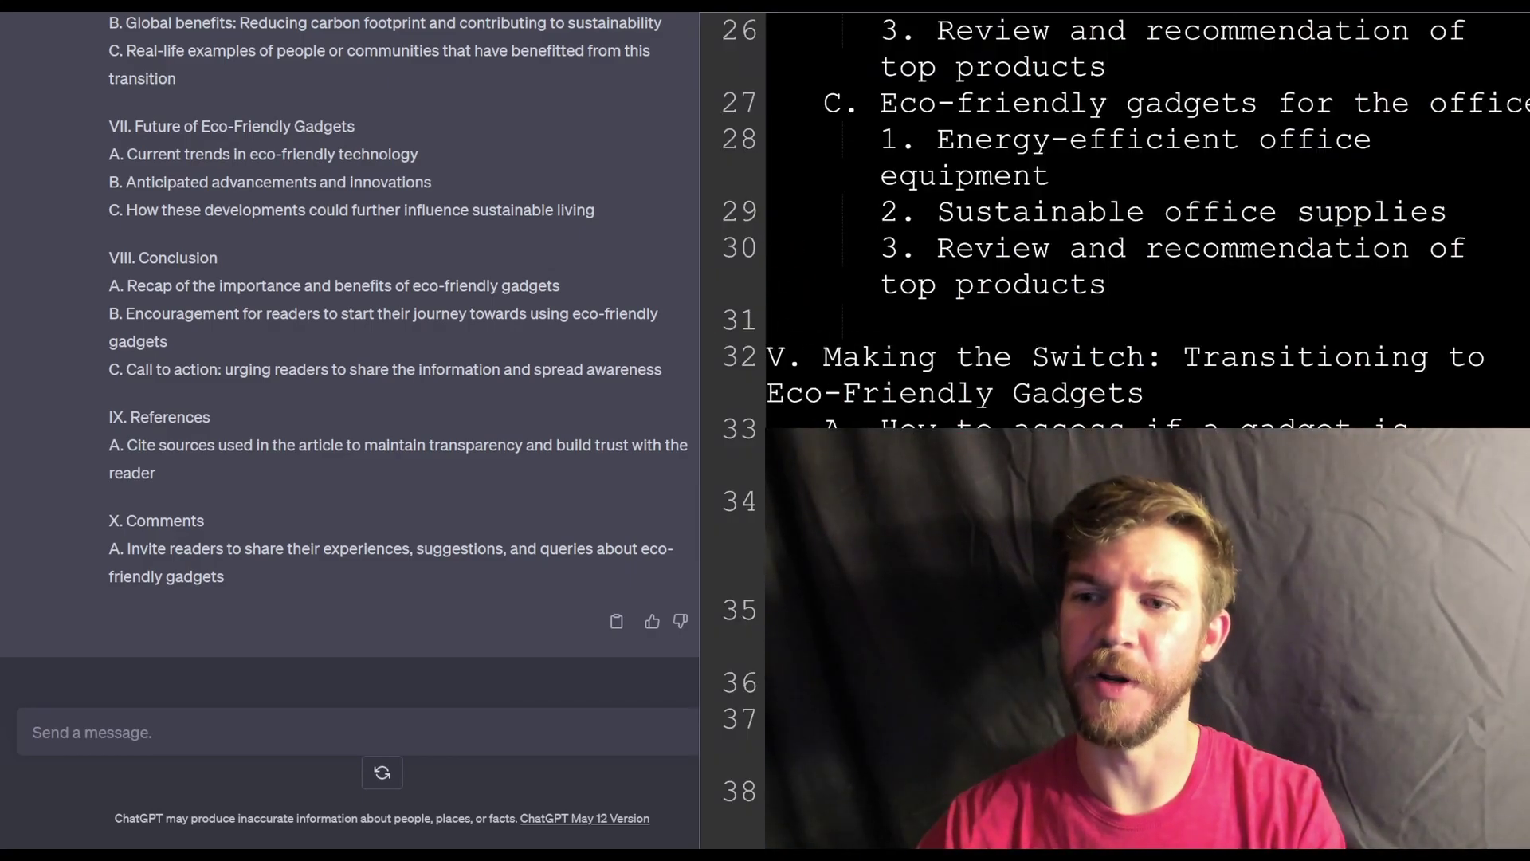
- Review the pasted outline from its title through the sections on daily-use gadgets, checking for points to weed out
scroll(1116, 239, up, 10)
key(ctrl+minus)
key(ctrl+minus)
drag(756, 89, 922, 88)
drag(922, 220, 731, 206)
click(1229, 271)
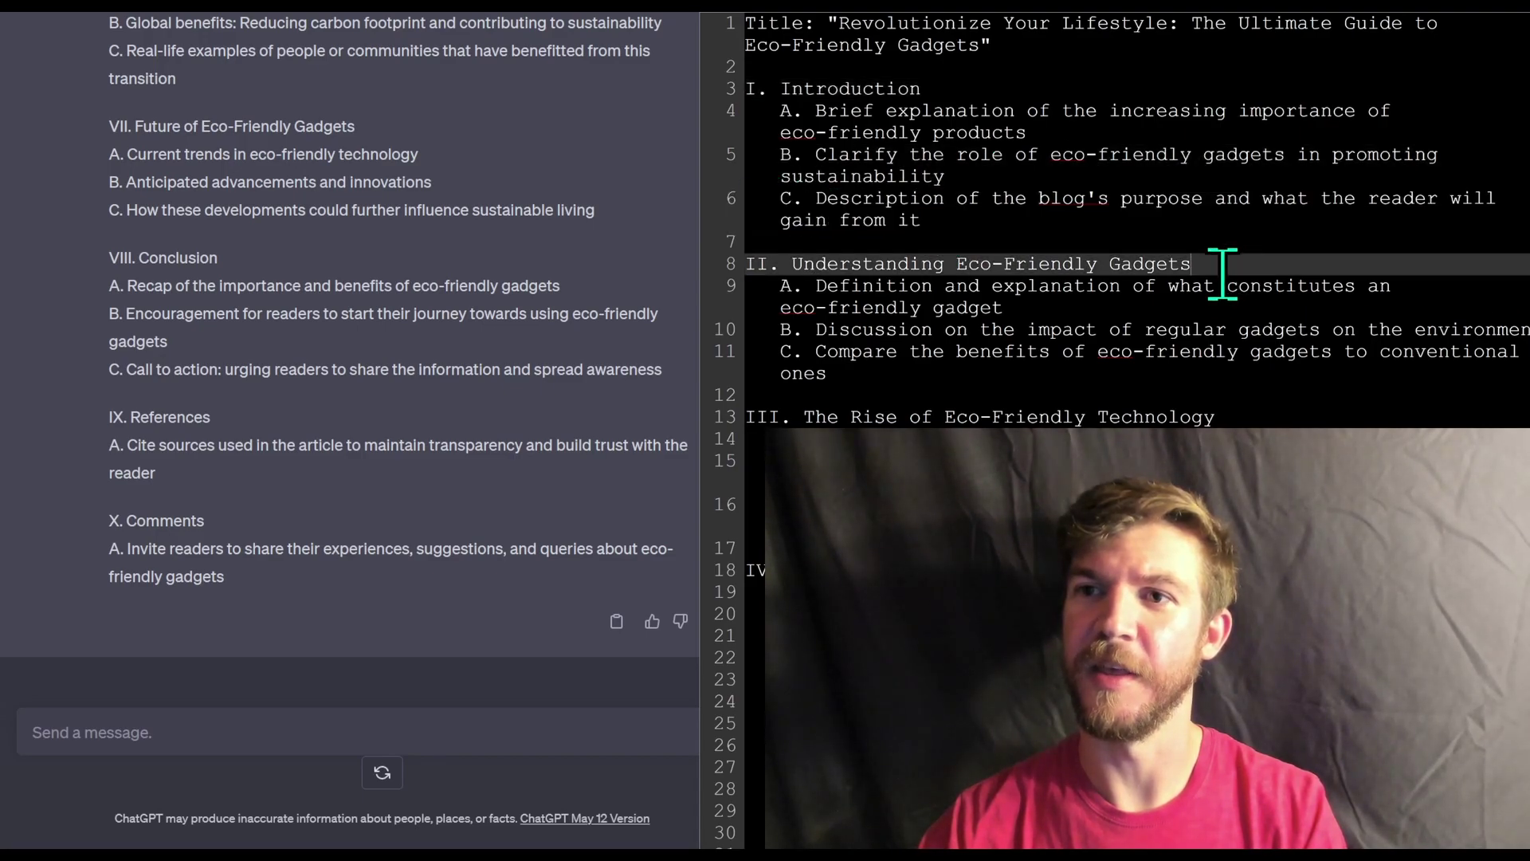
scroll(1221, 319, down, 4)
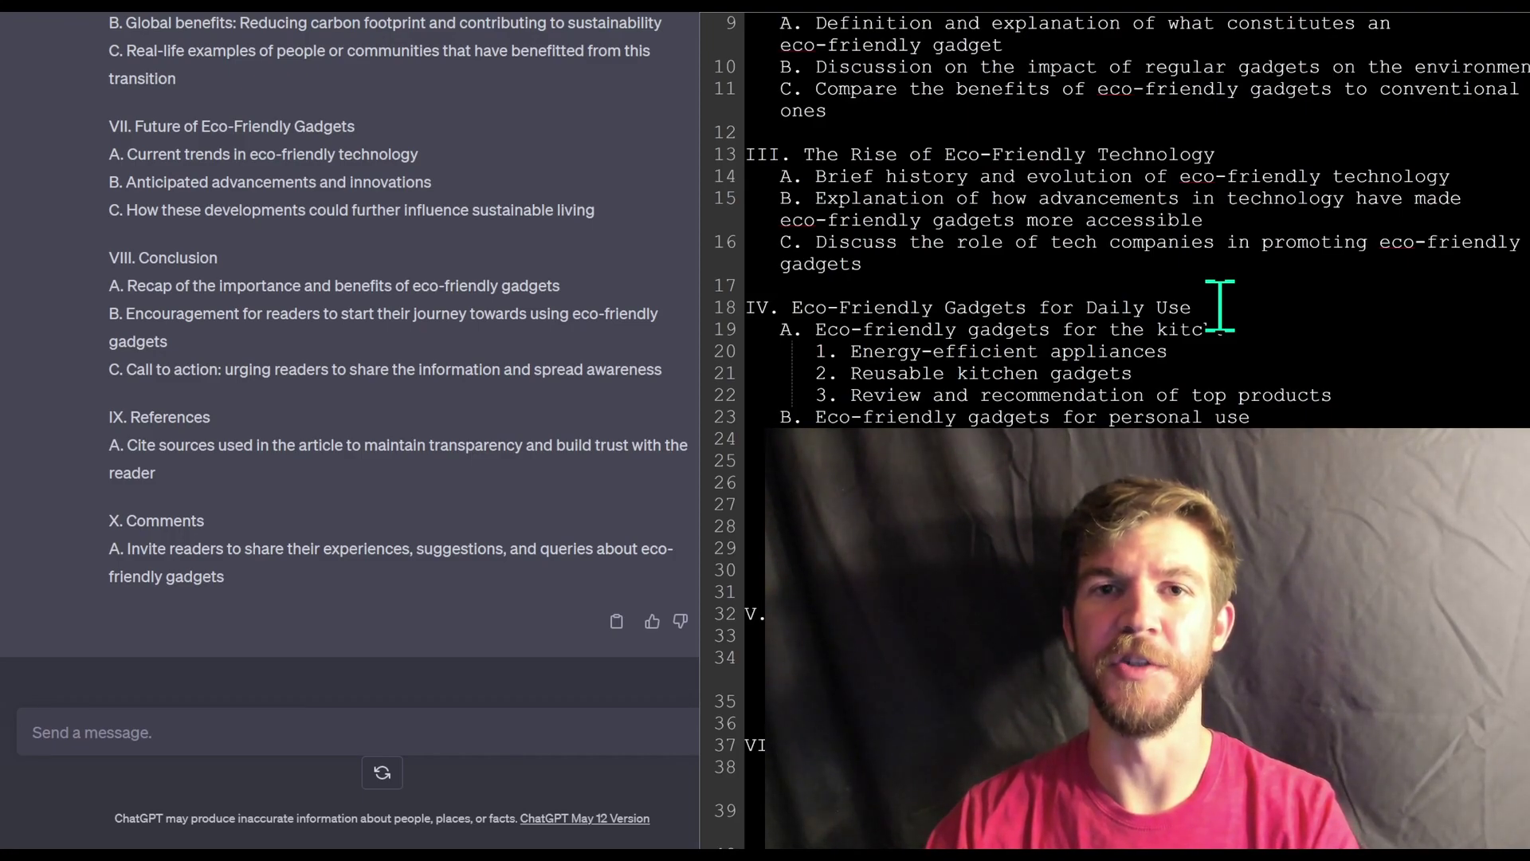
click(1220, 307)
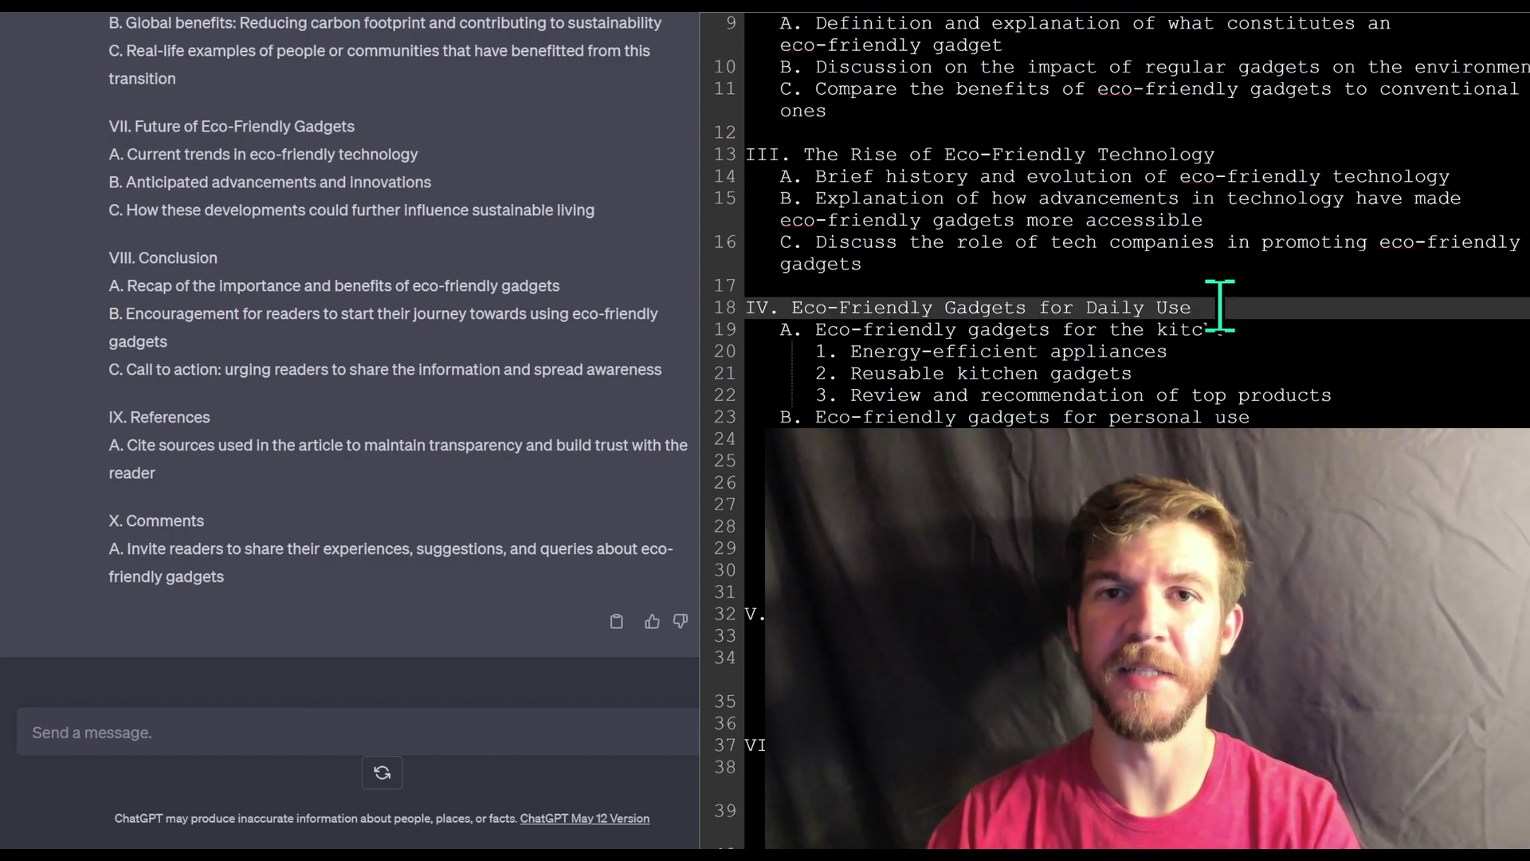
click(1276, 250)
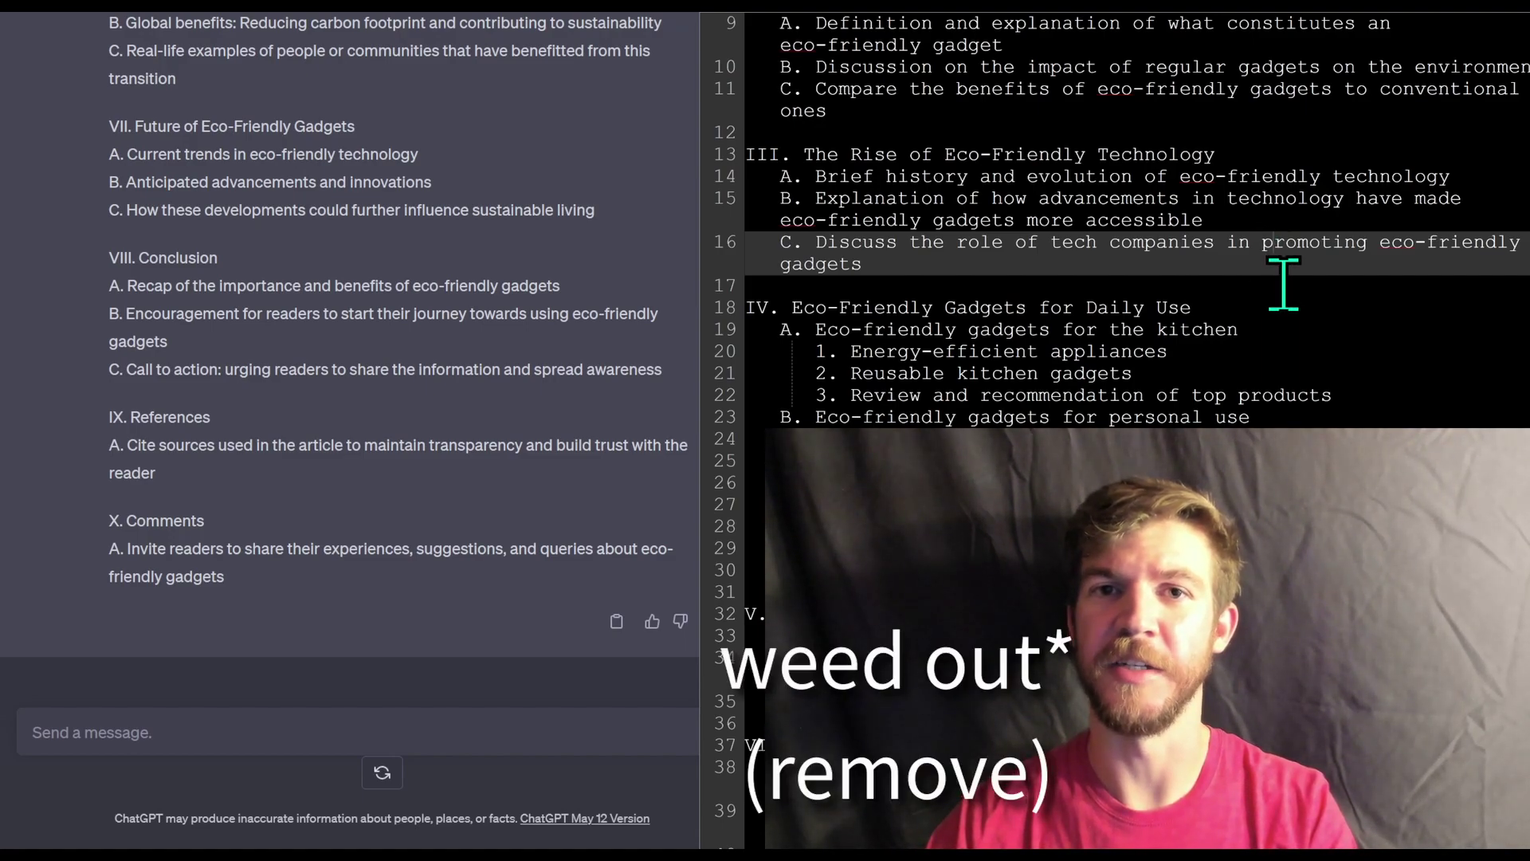
click(1271, 396)
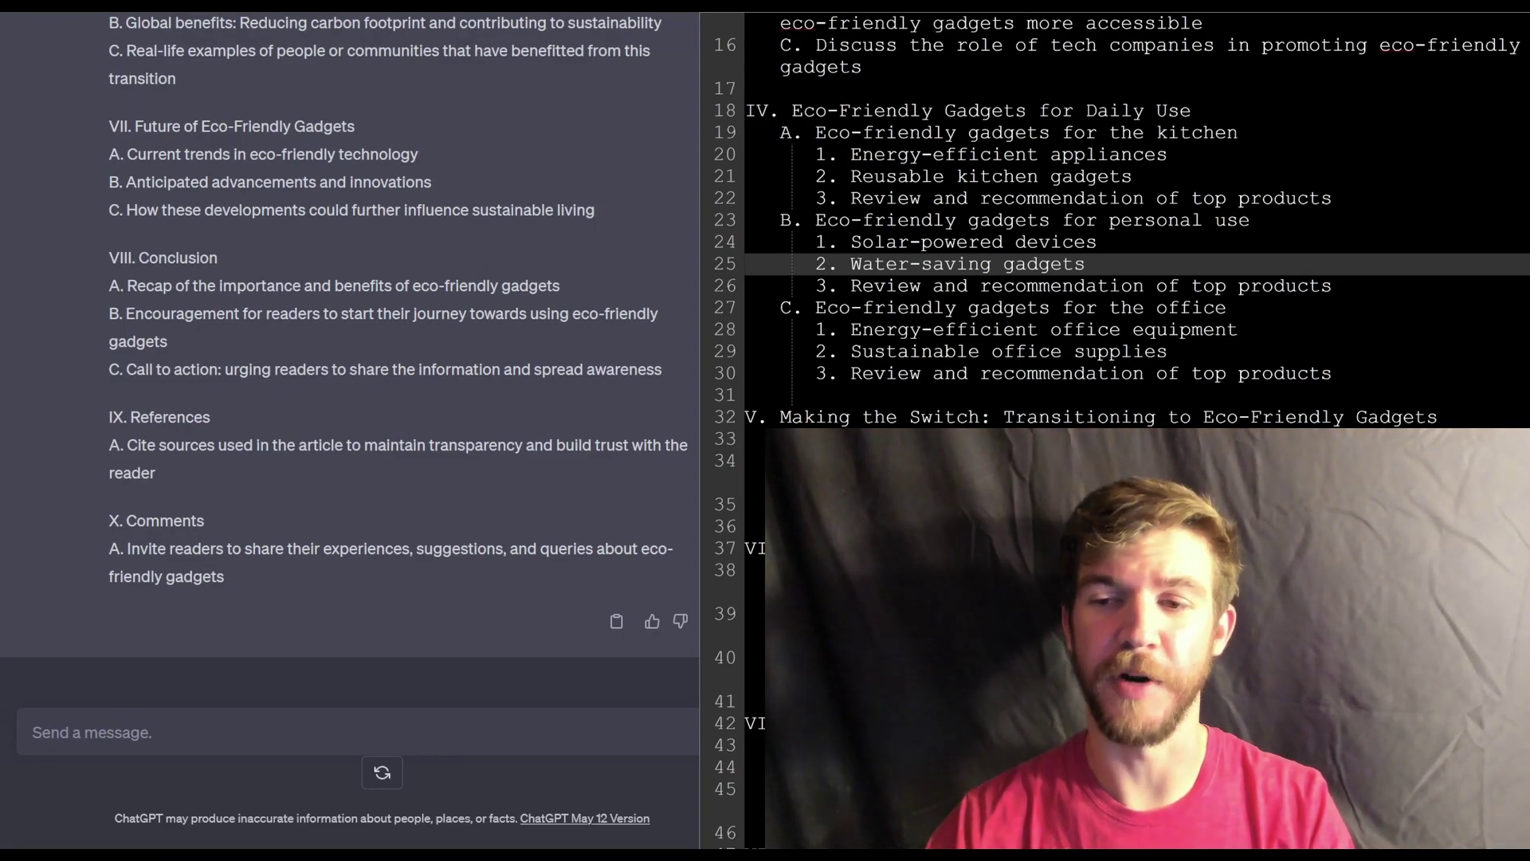
click(1115, 625)
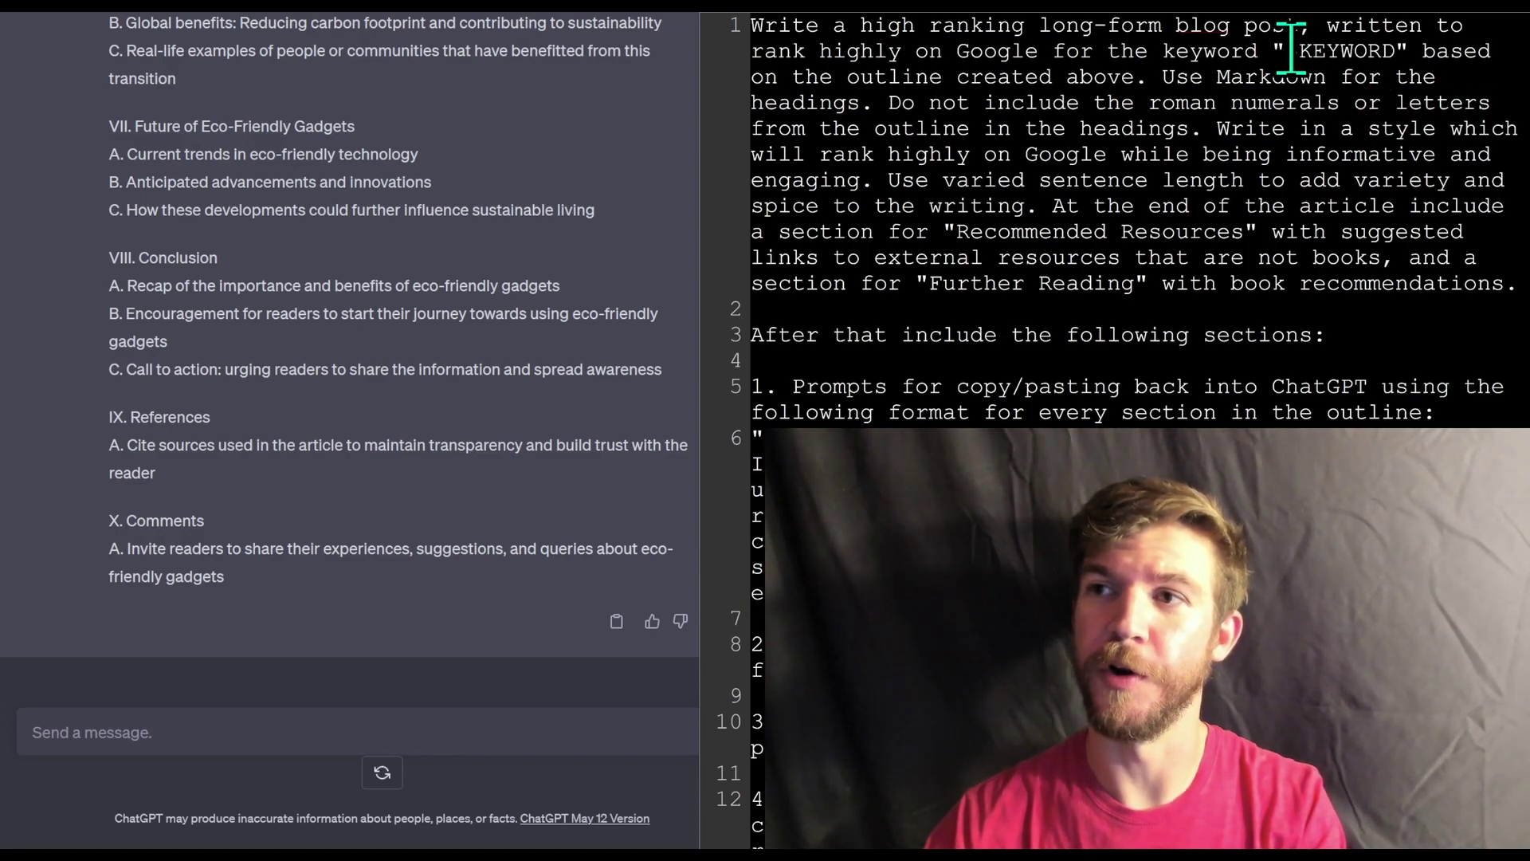
- Replace the $KEYWORD placeholder in the blog post writing prompt with "eco-friendly gadgets"
drag(1286, 51, 1396, 51)
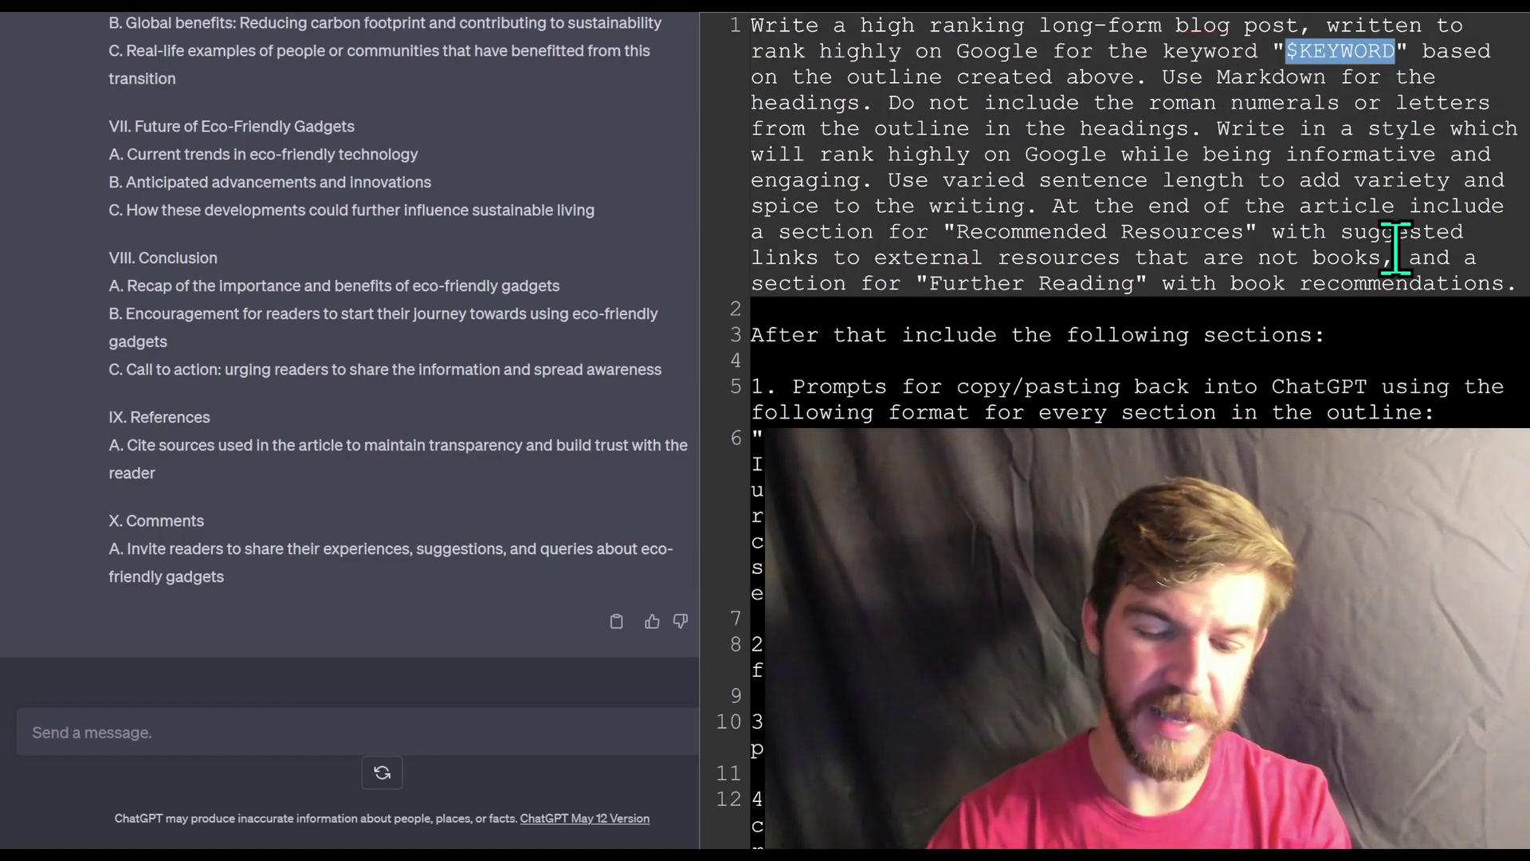
text(eco-friendly)
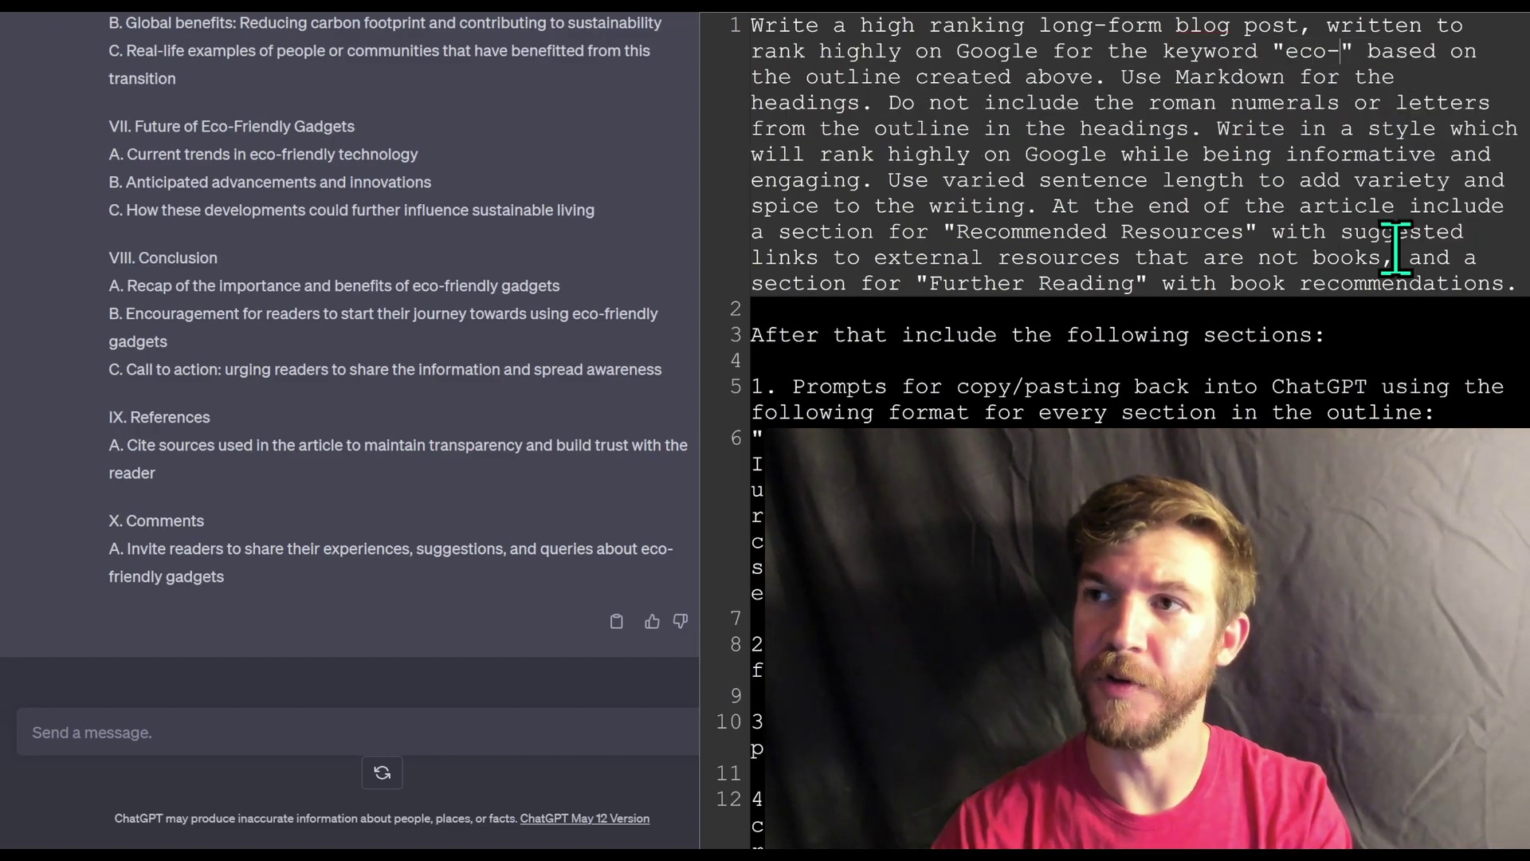
text( gadgets)
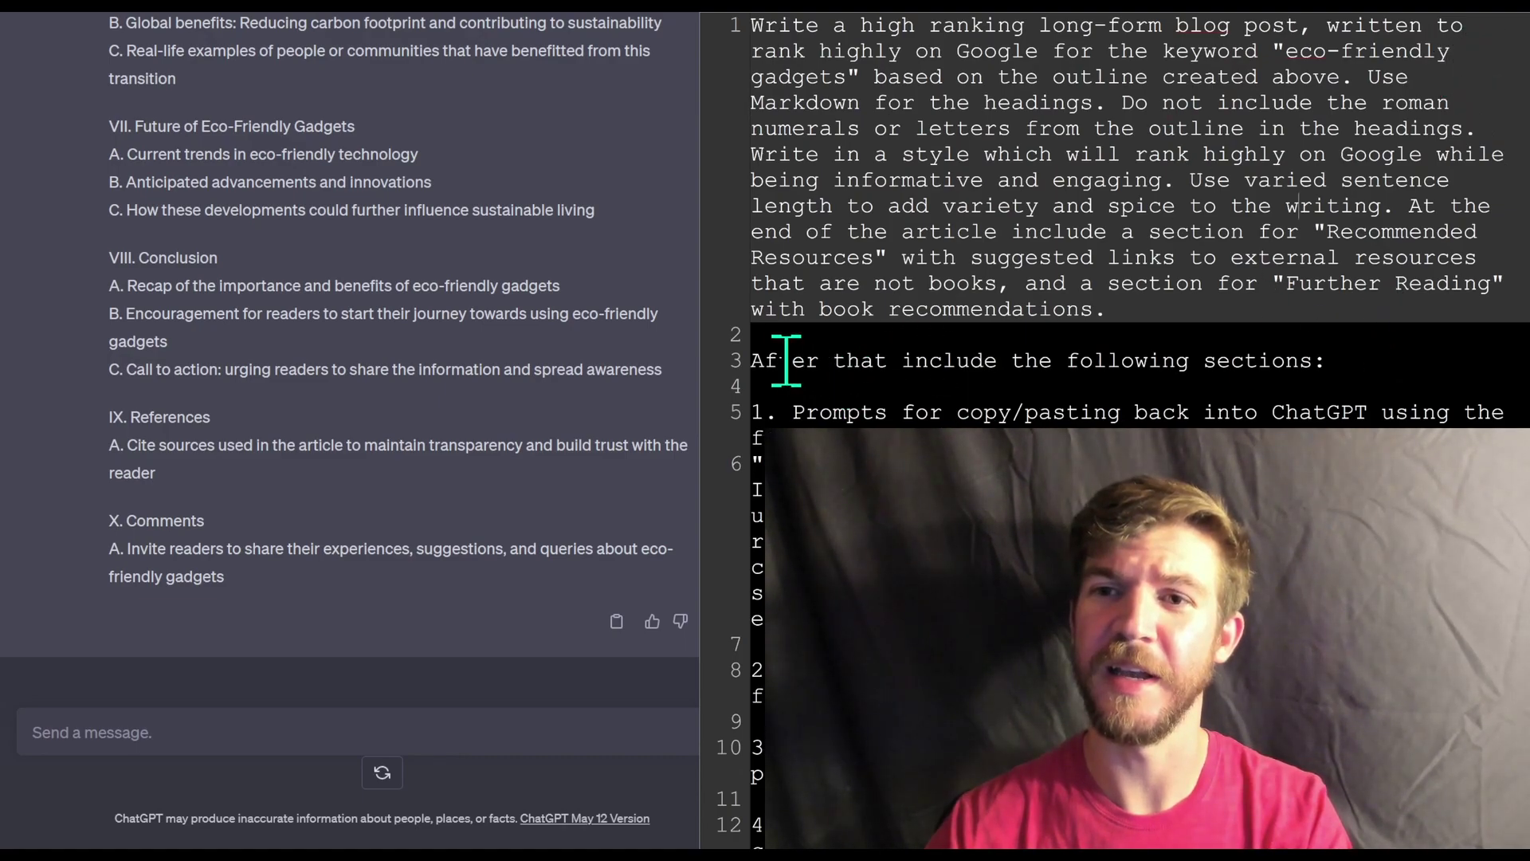
- Separate "possible" and "callouts" with a comma and a space in the prompt's section-expansion format
scroll(864, 177, down, 3)
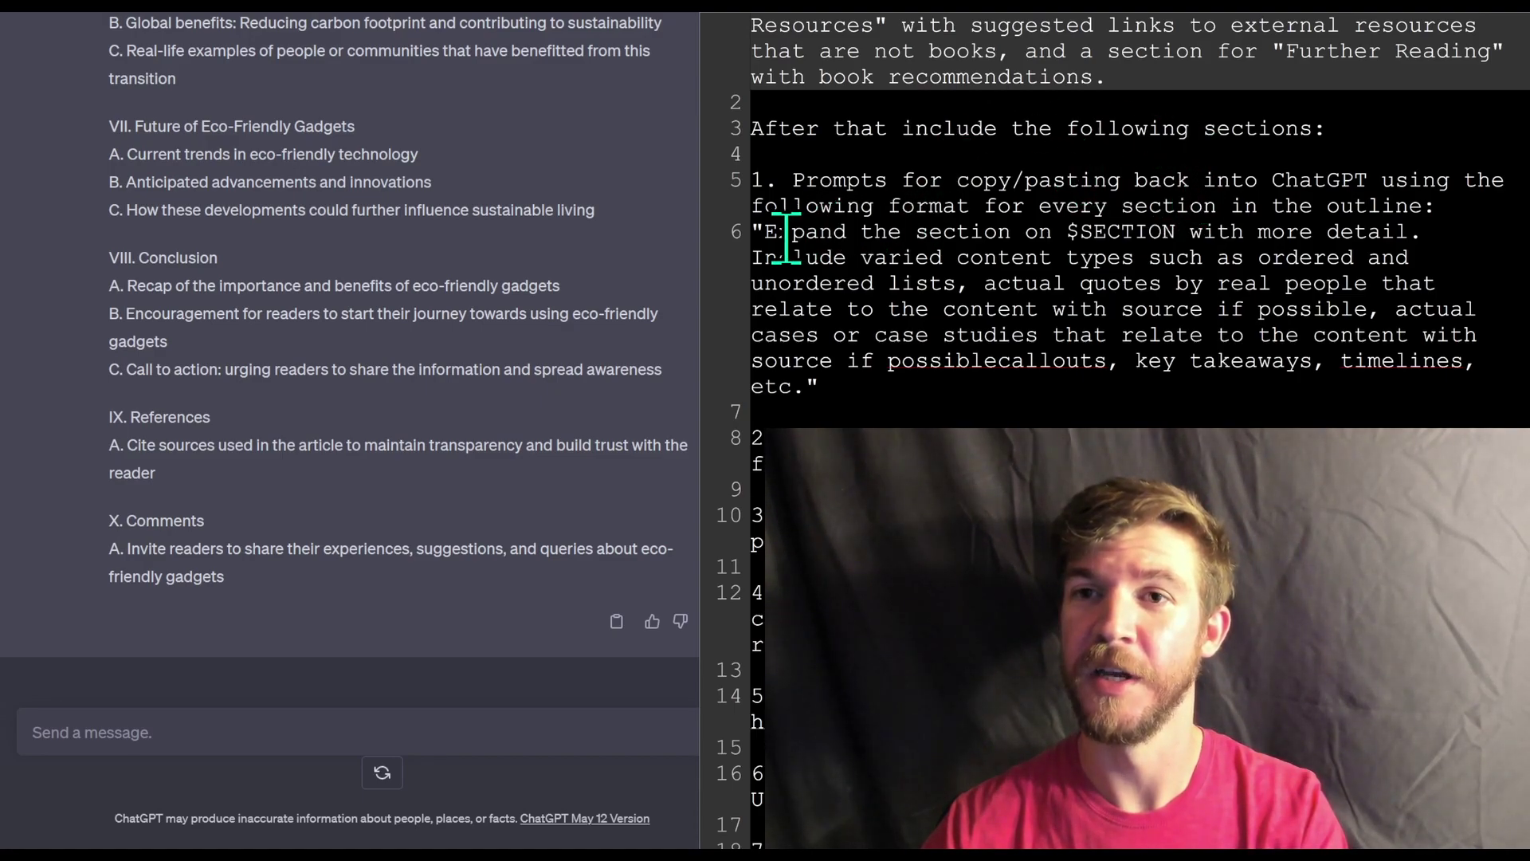
drag(758, 232, 878, 403)
click(917, 402)
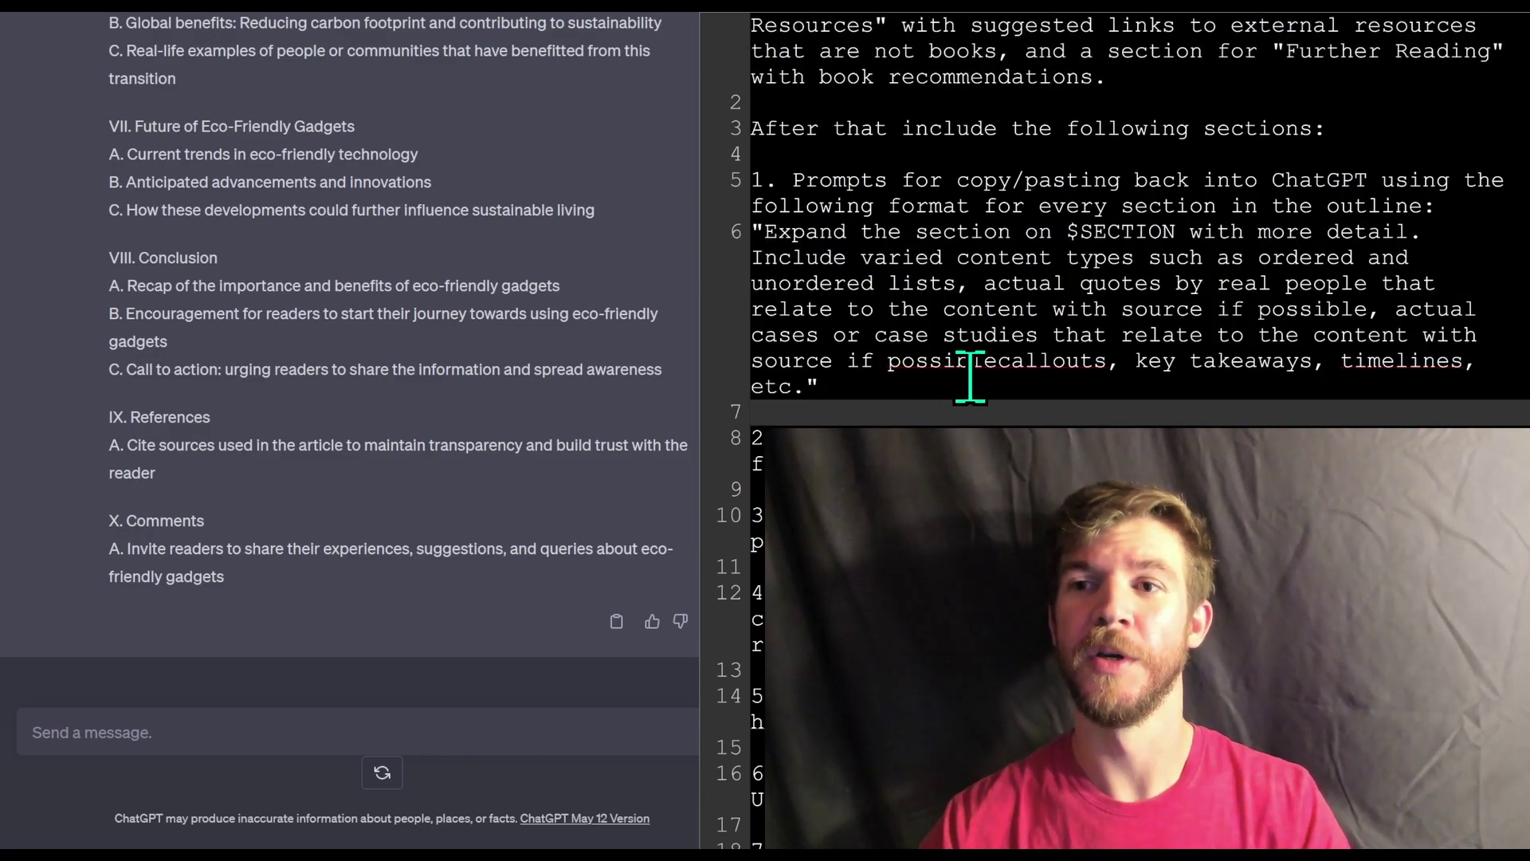
click(998, 363)
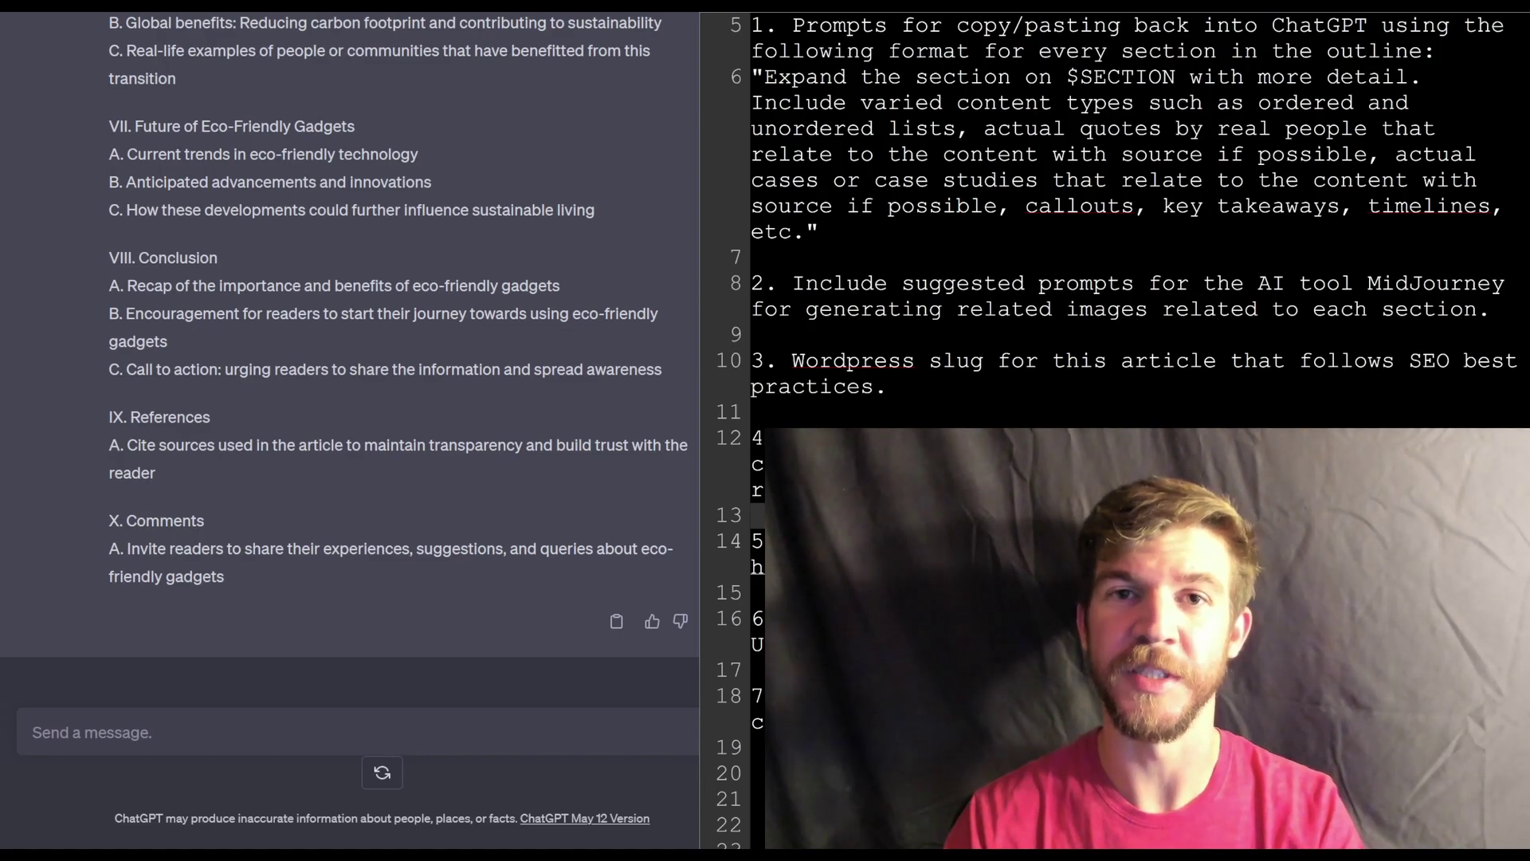
- Review the prompt's requests for a WordPress slug, meta description, Facebook and Twitter posts, and suggested Amazon affiliate products
click(1161, 382)
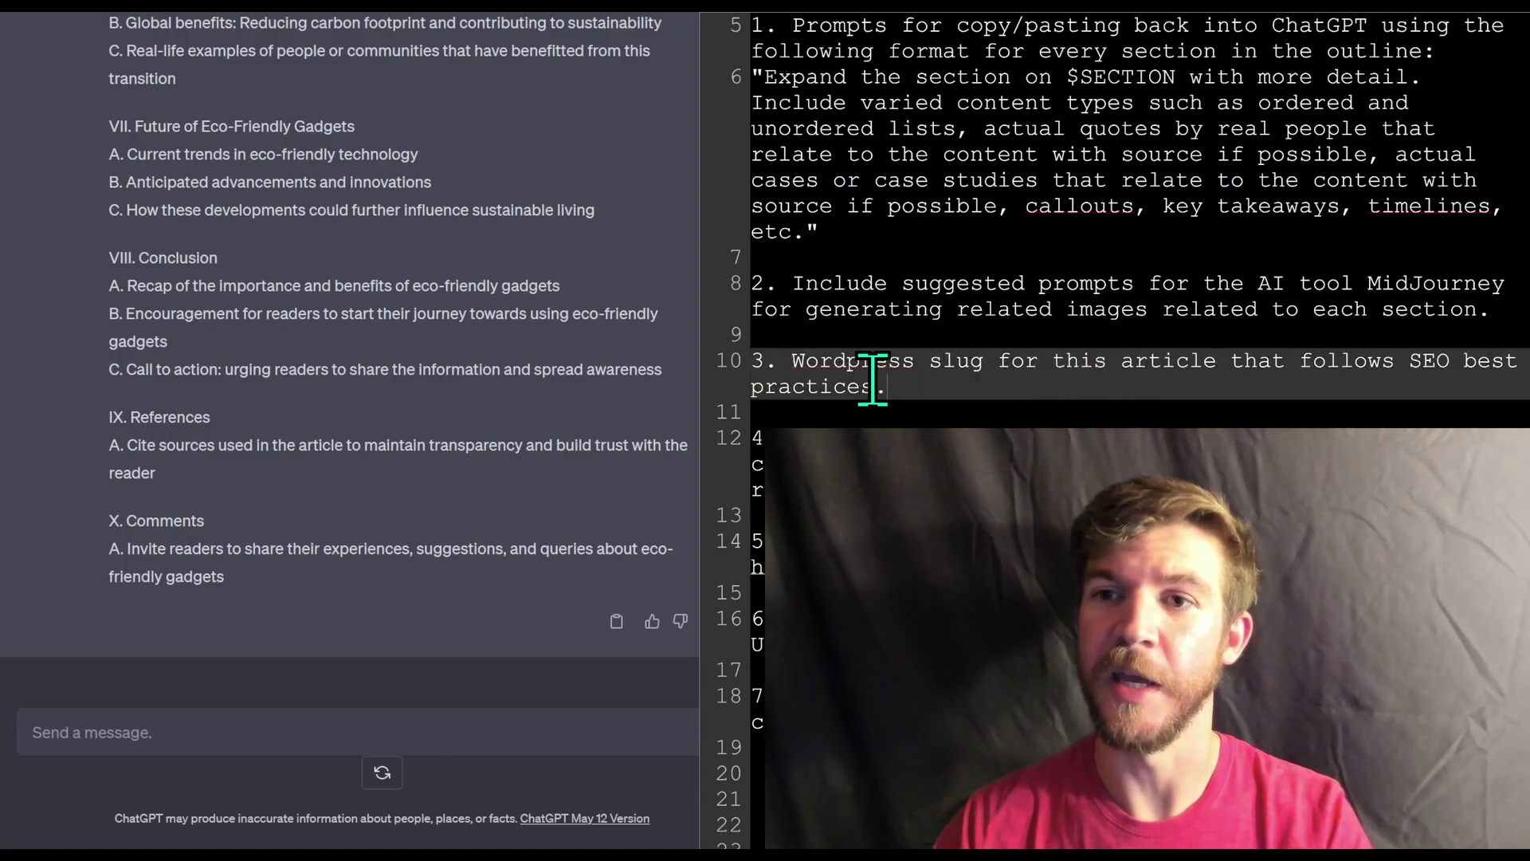
double_click(953, 369)
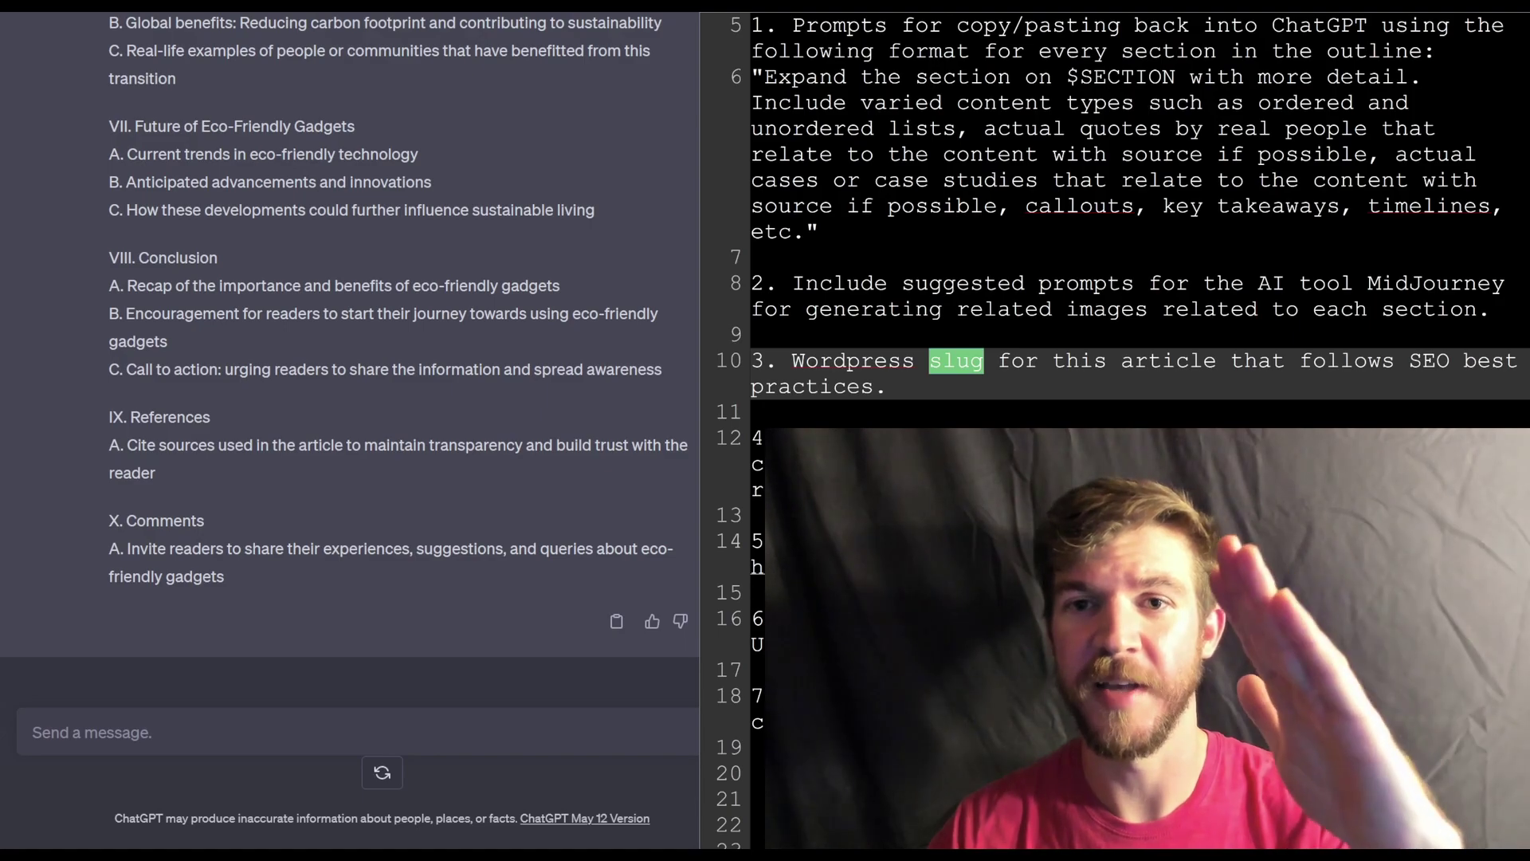
scroll(921, 374, down, 2)
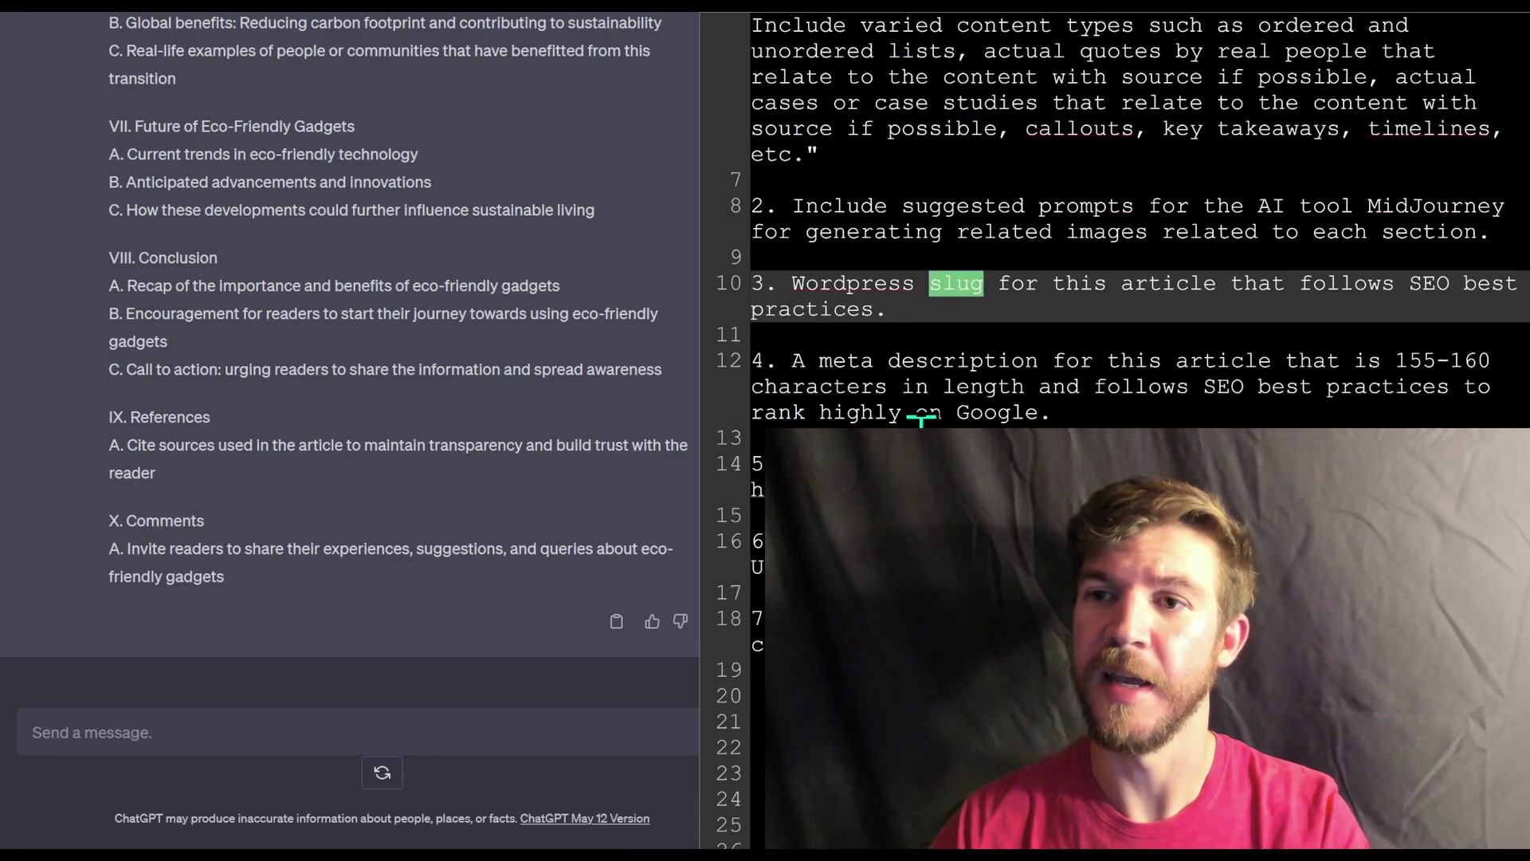
drag(761, 287, 1155, 333)
click(1192, 351)
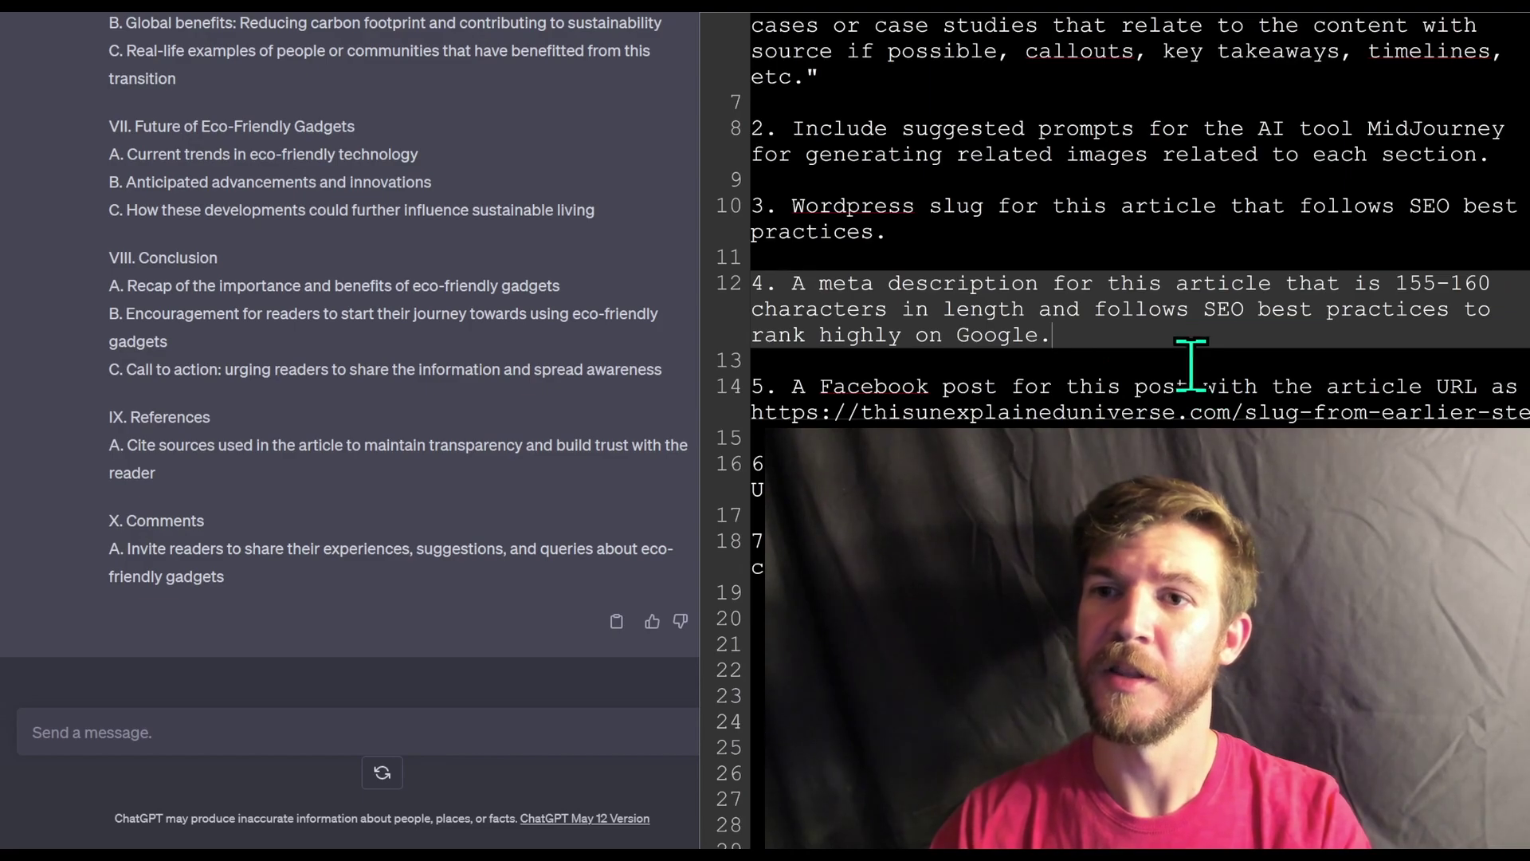
drag(1396, 284, 1504, 285)
click(1418, 288)
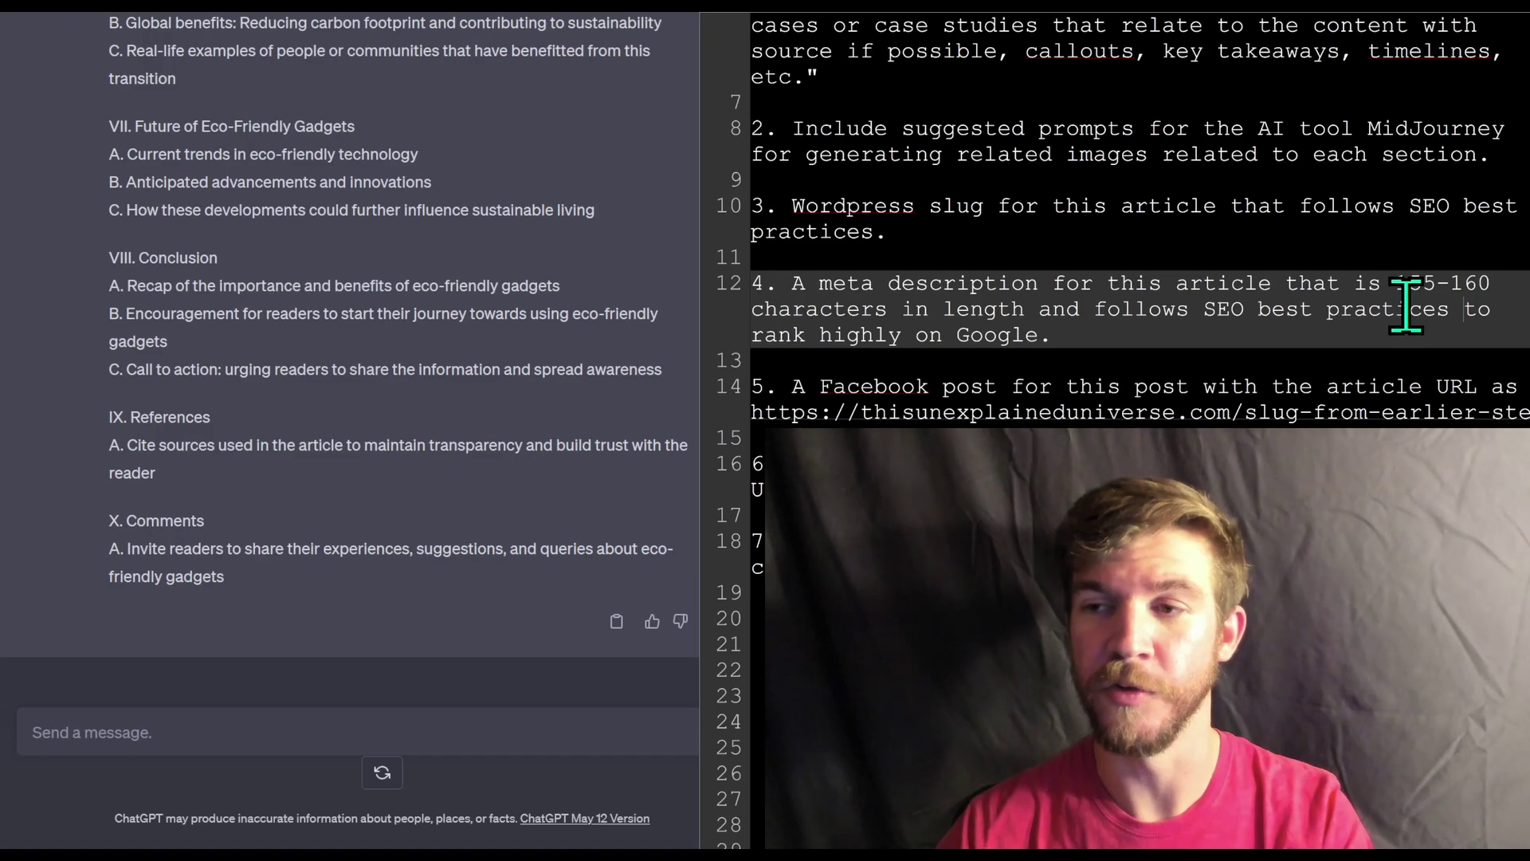
scroll(1275, 343, down, 1)
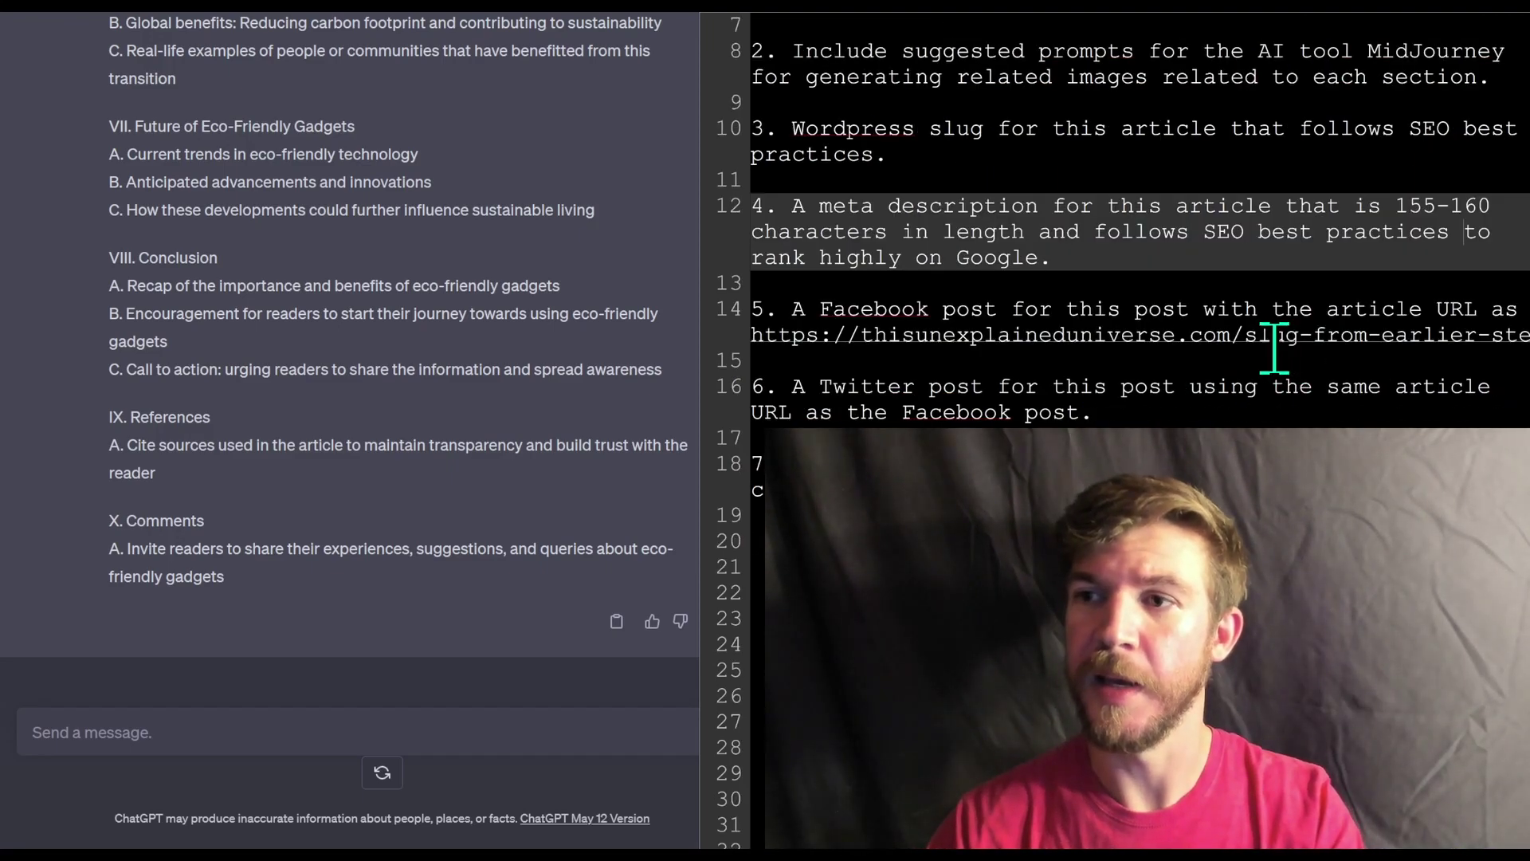
drag(792, 309, 1526, 334)
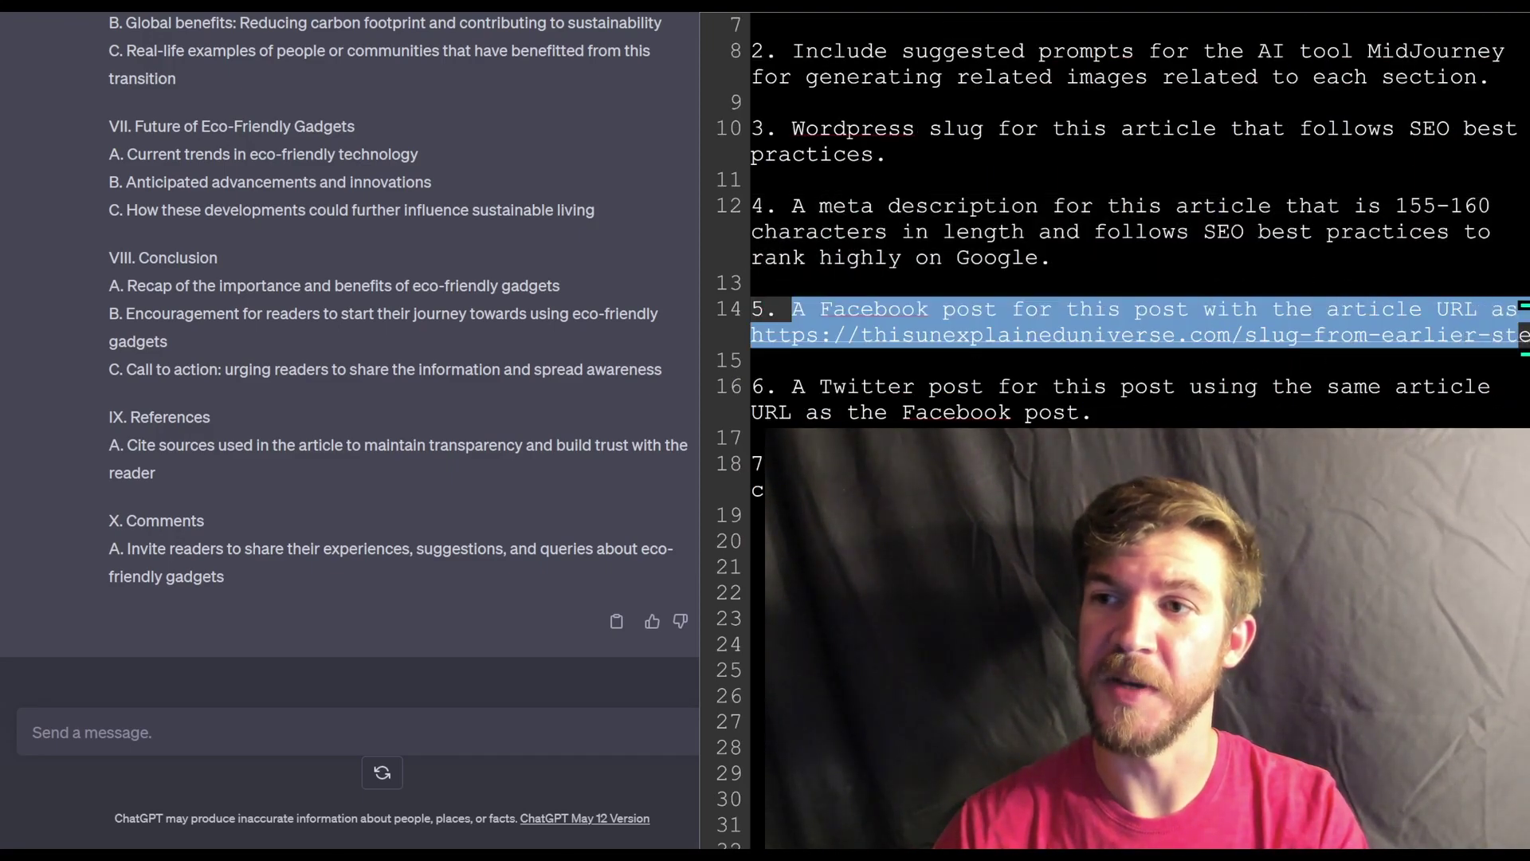
click(793, 386)
scroll(1163, 403, down, 1)
scroll(1140, 240, down, 1)
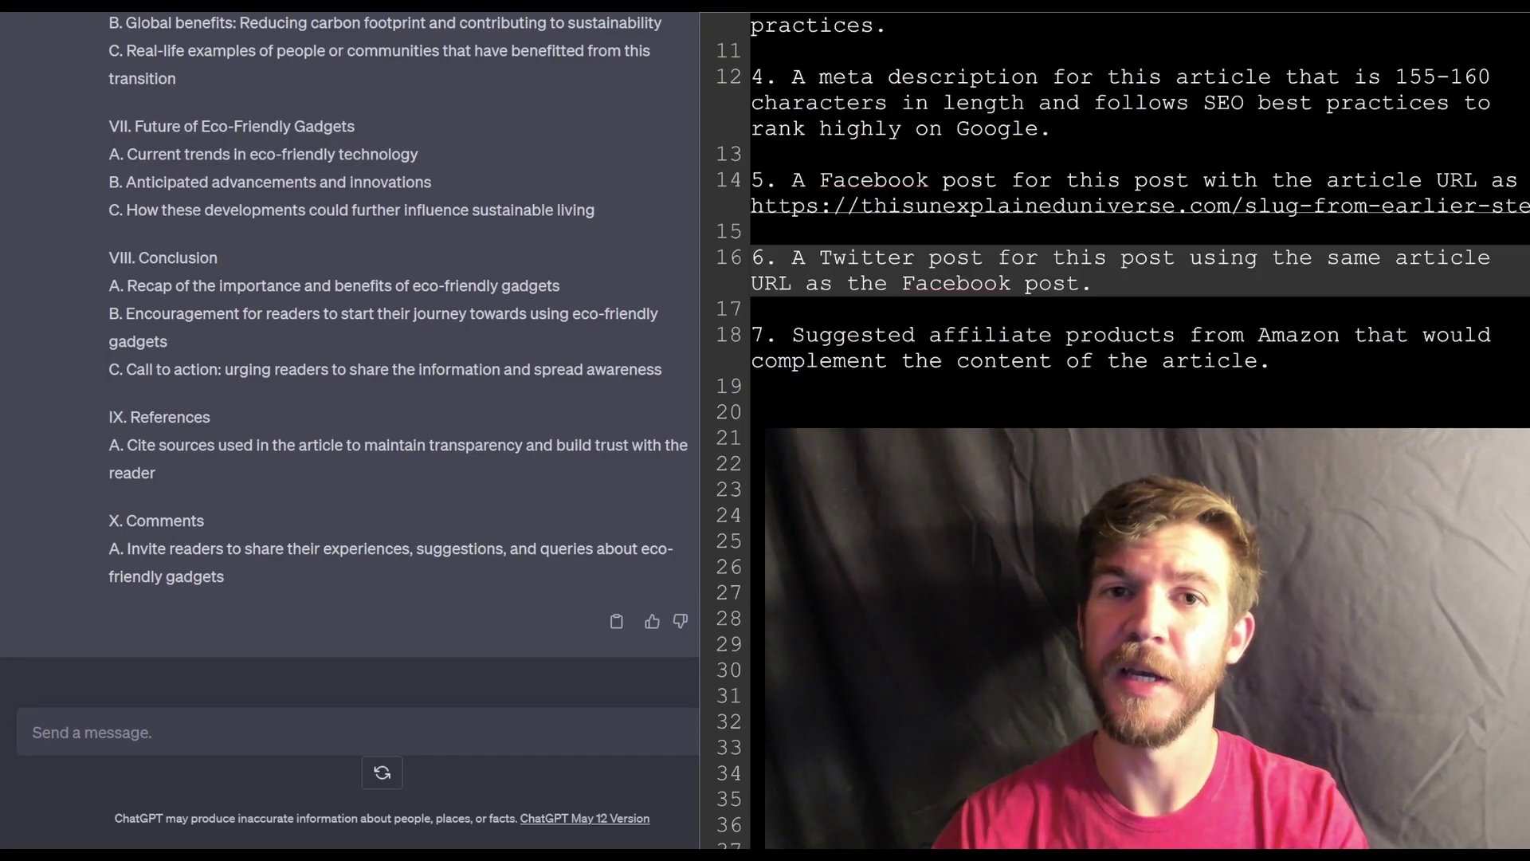
drag(793, 335, 1281, 362)
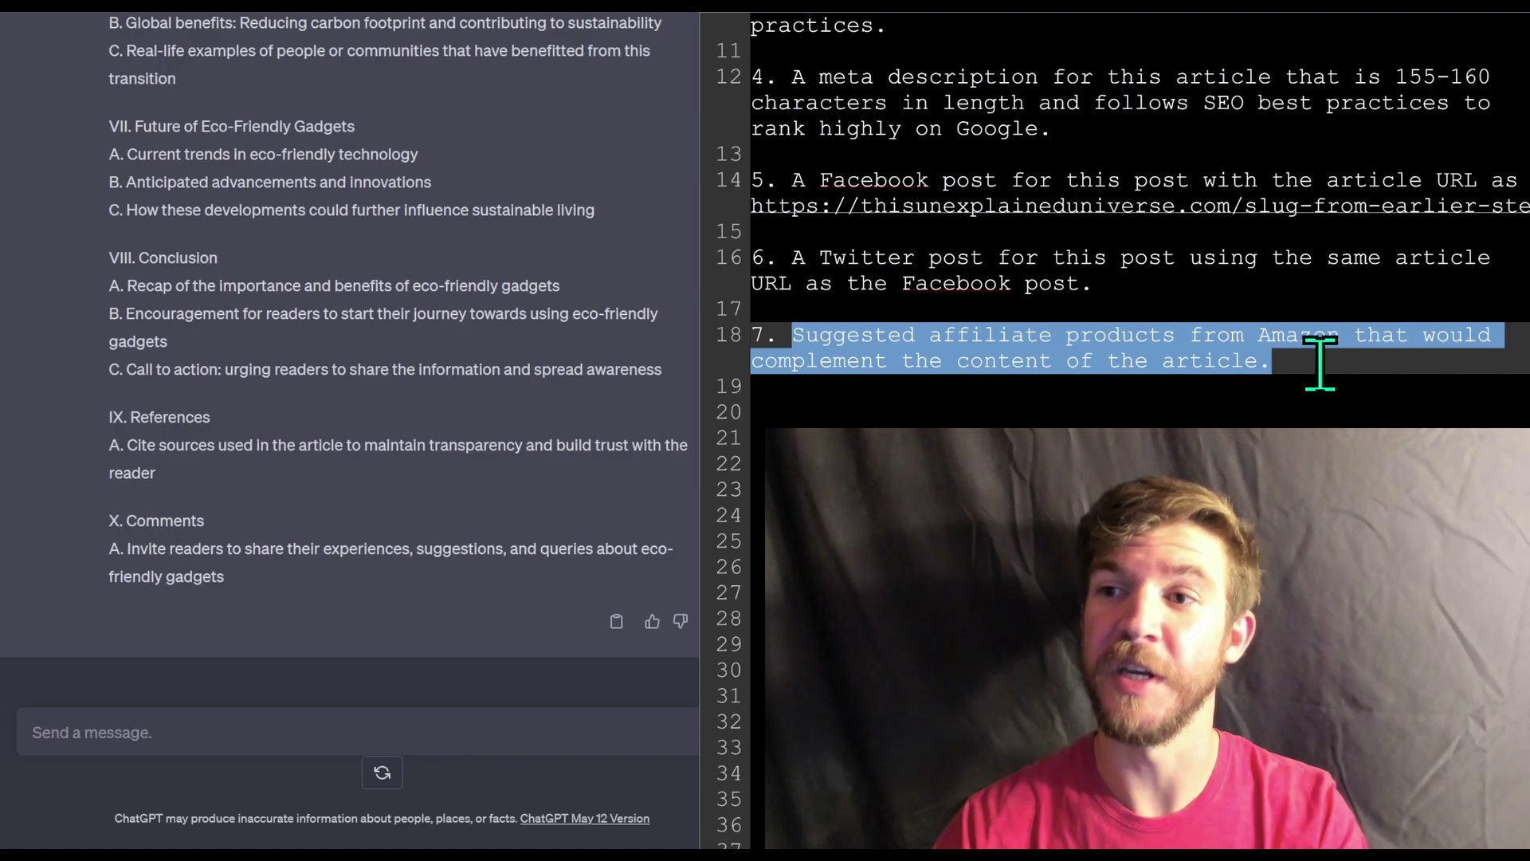
click(1295, 362)
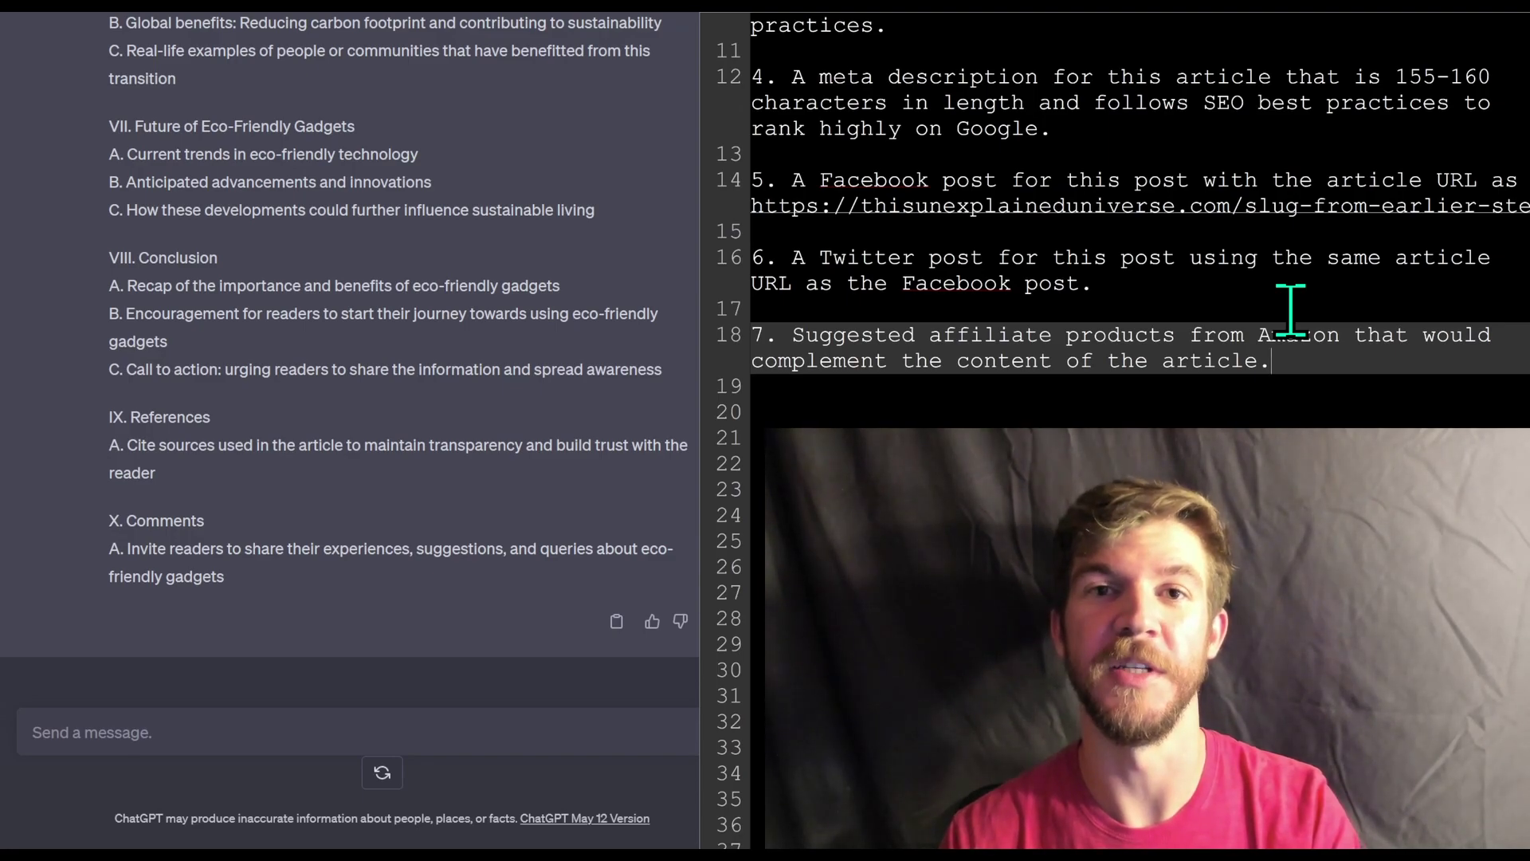
- Copy the entire blog post writing prompt from the text document into the message field of the ChatGPT conversation containing the outline
click(1282, 433)
drag(1377, 363, 714, 24)
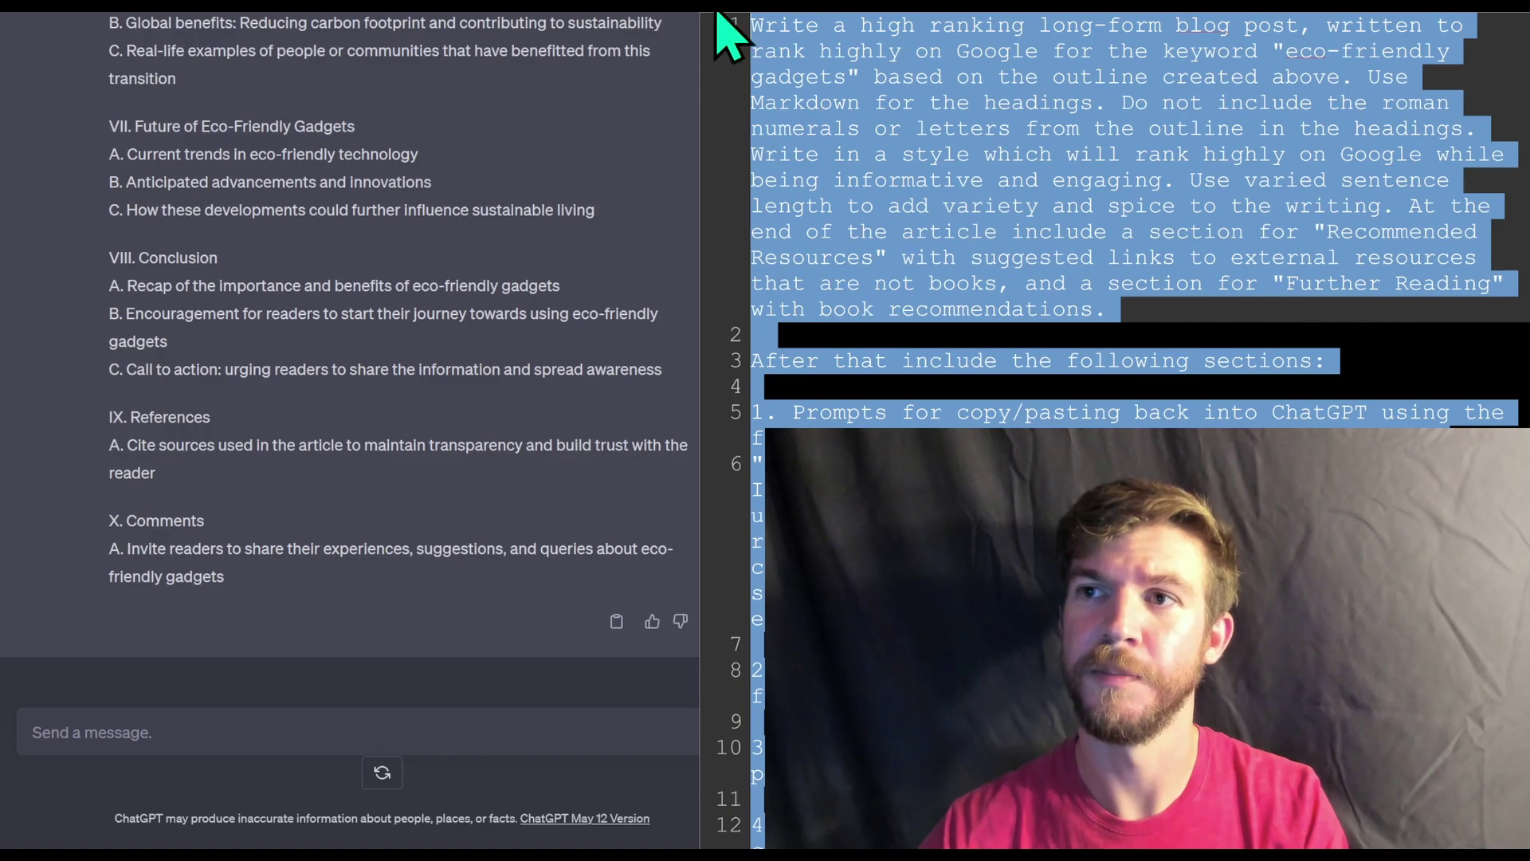
click(1289, 47)
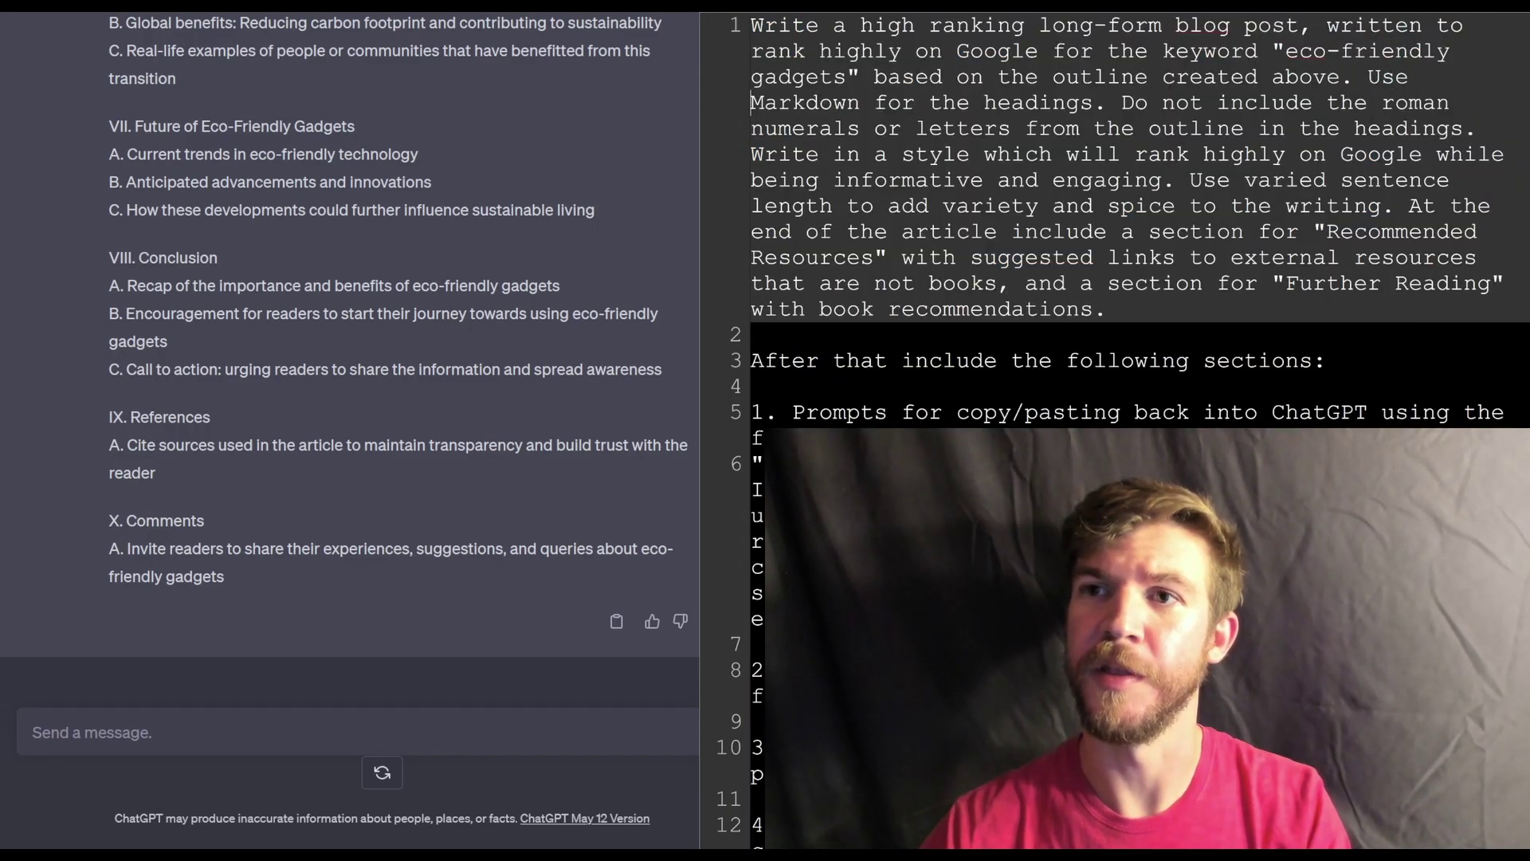
key(ctrl+a)
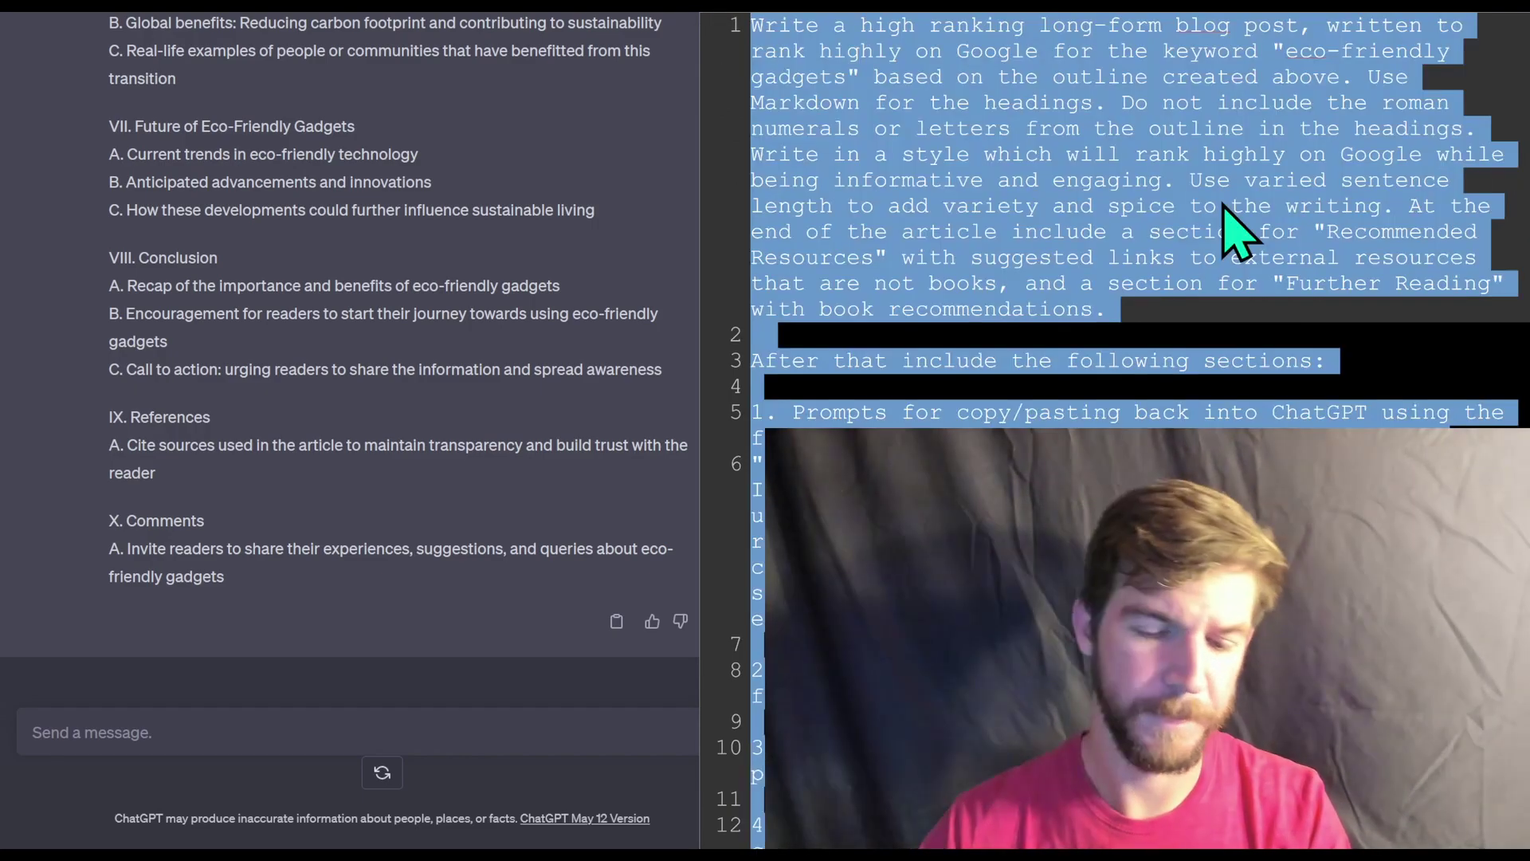
click(1257, 334)
click(294, 711)
key(ctrl+v)
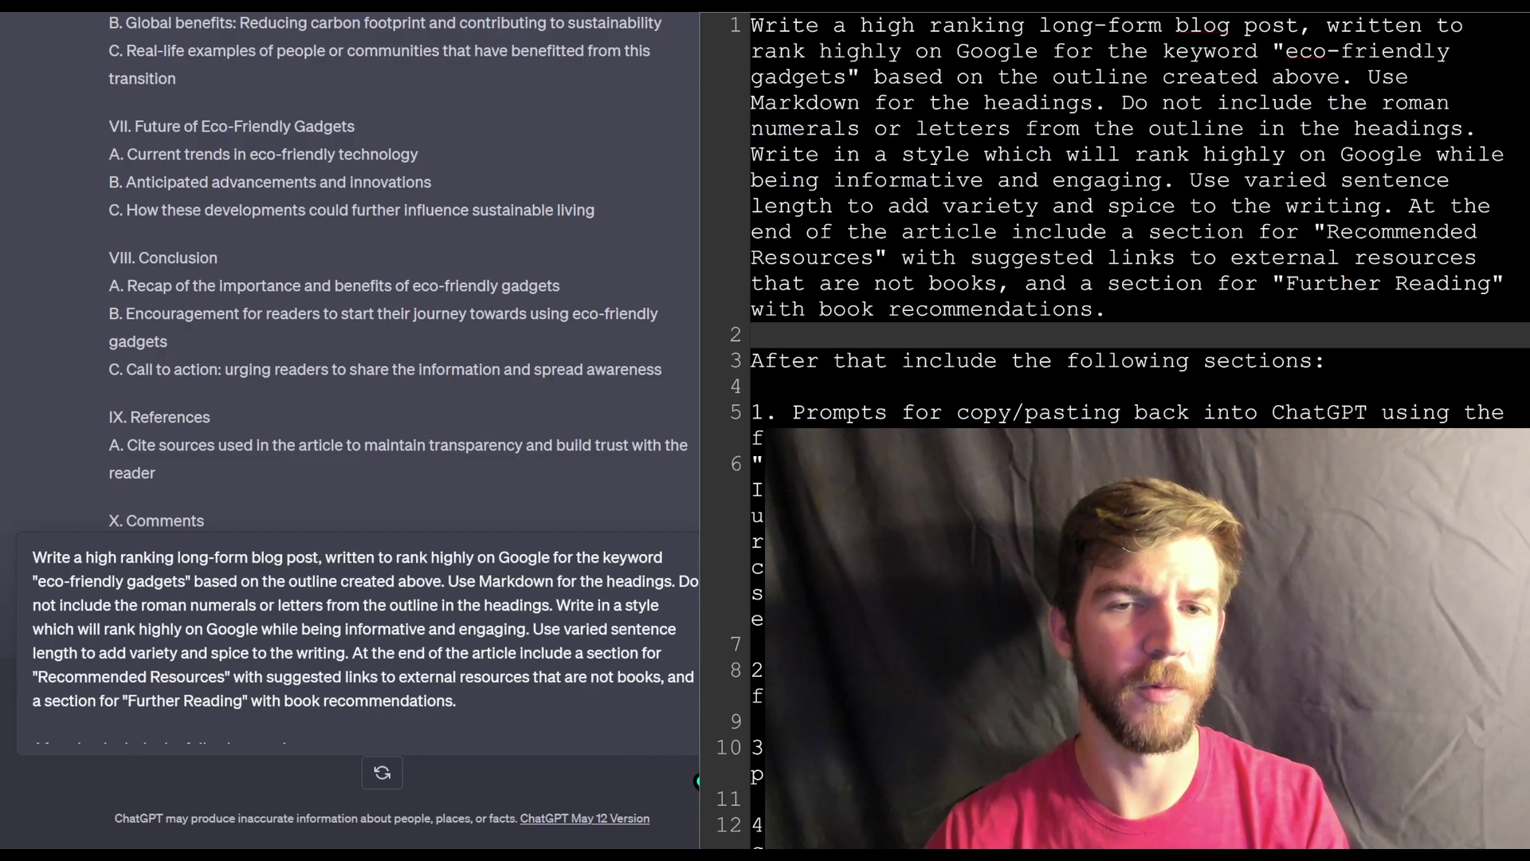
- Submit the blog post writing prompt to ChatGPT and skim the generated article from its title downwards
key(Return)
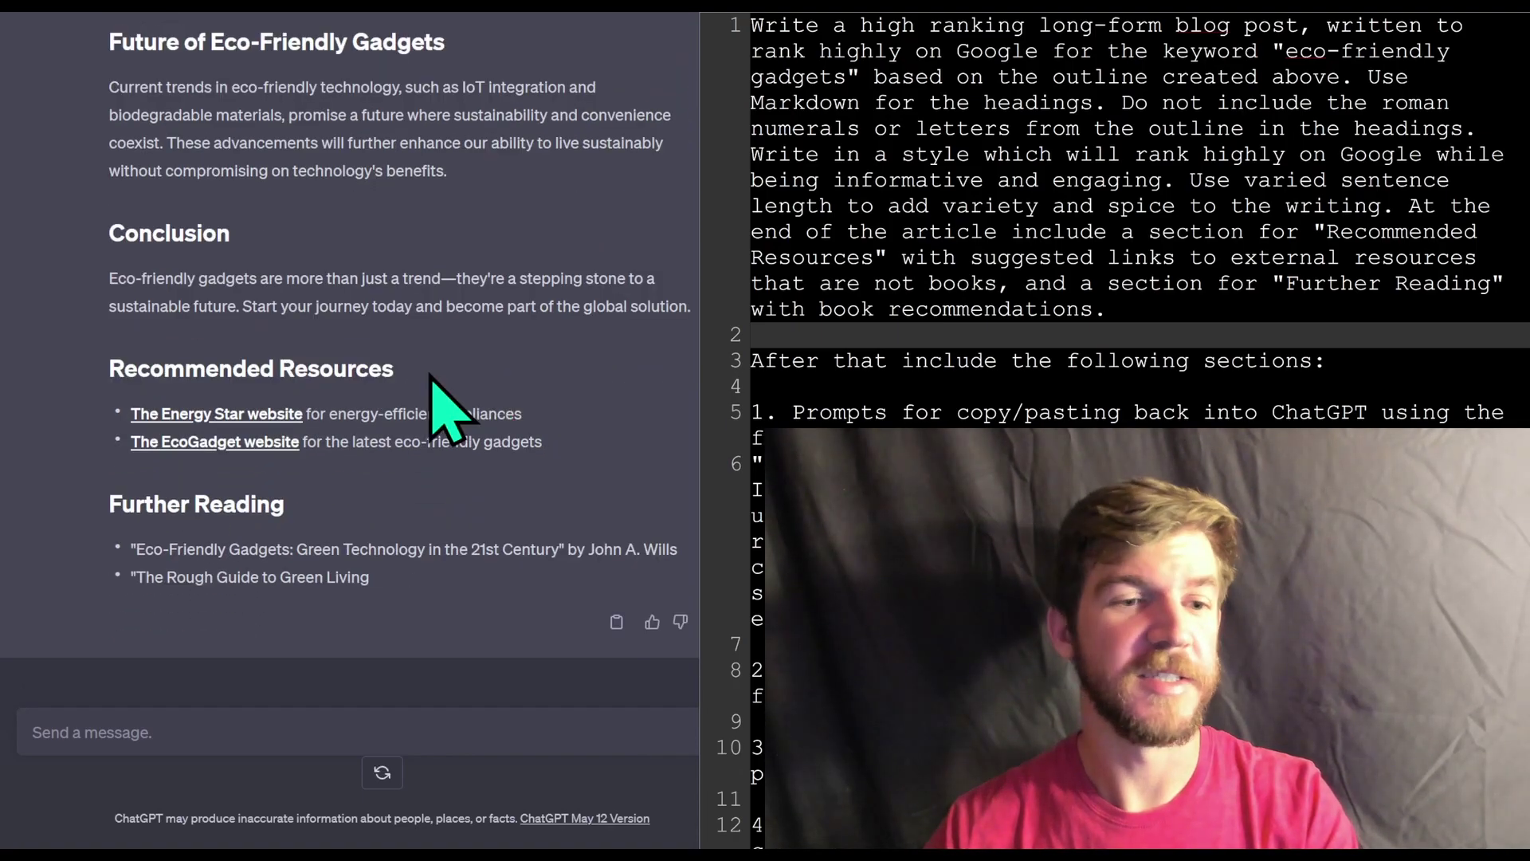
scroll(615, 352, up, 15)
scroll(574, 293, up, 9)
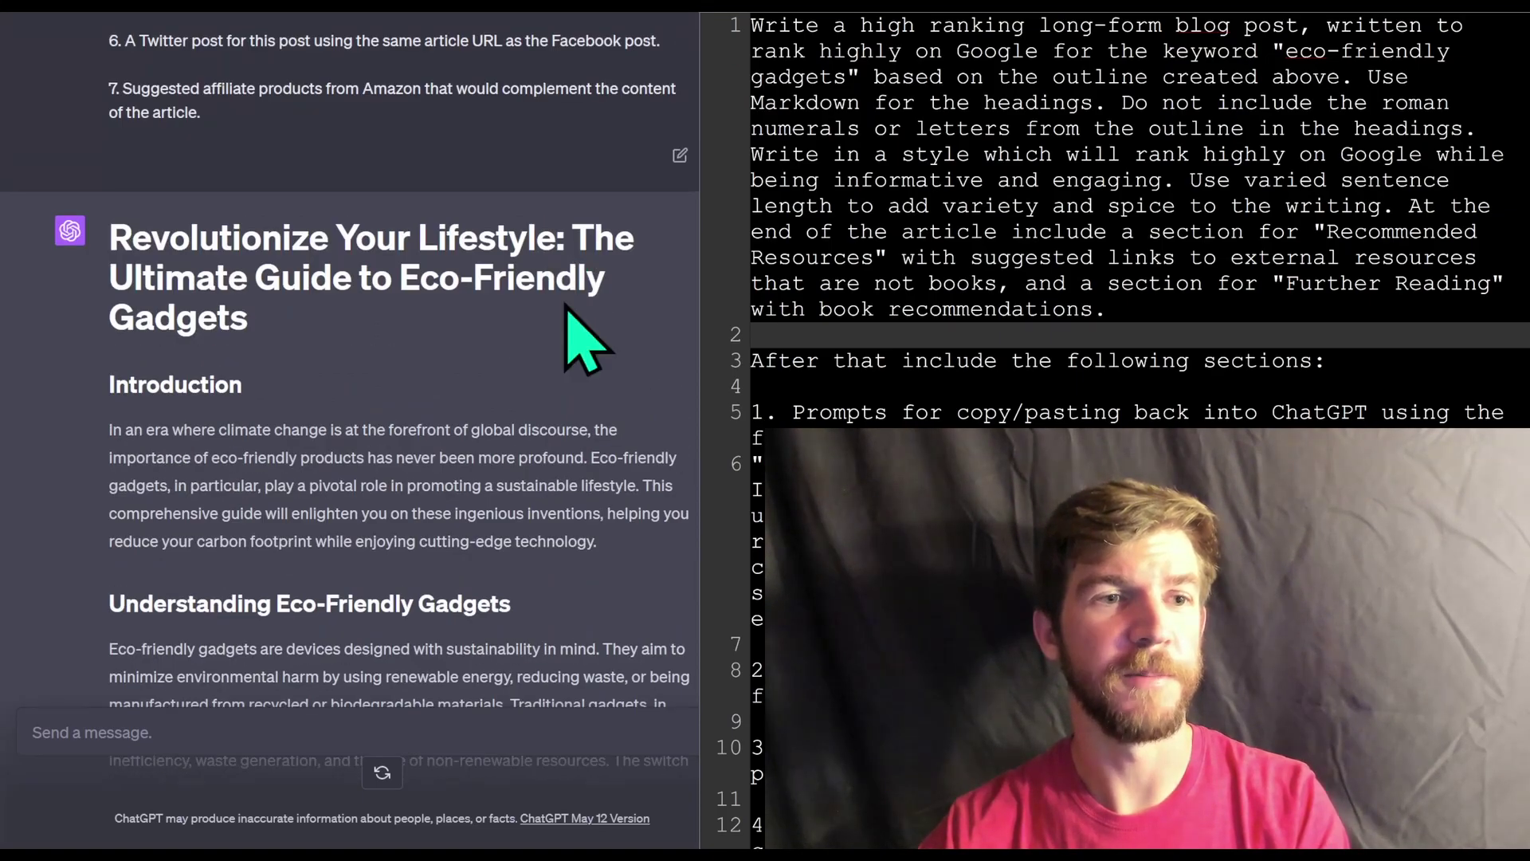
scroll(403, 120, down, 20)
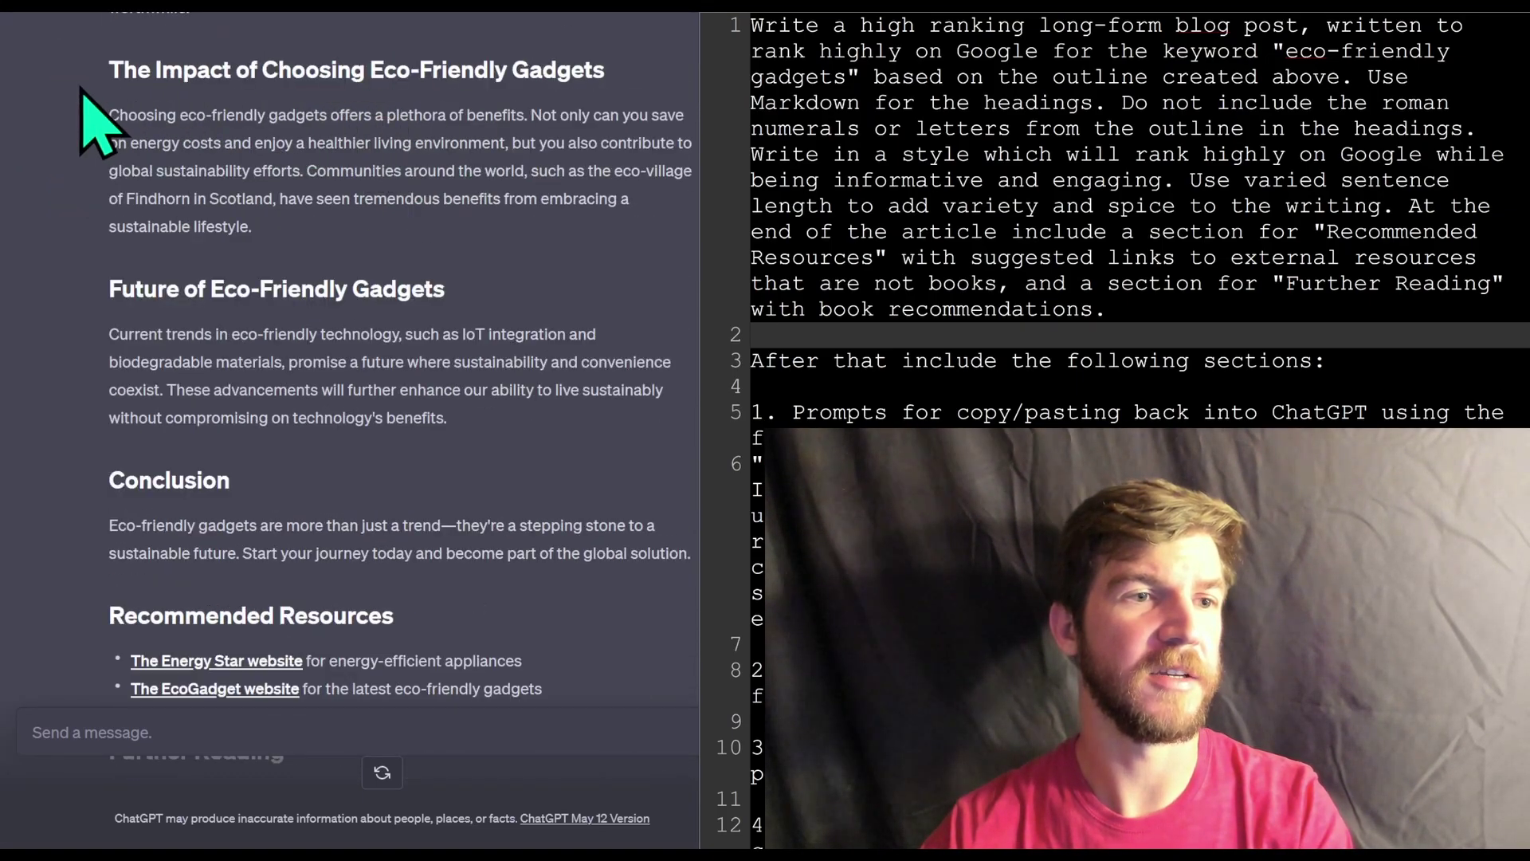
- Examine the section "The Impact of Choosing Eco-Friendly Gadgets" and check the article's ending against the additional sections requested in the prompt
drag(106, 65, 644, 235)
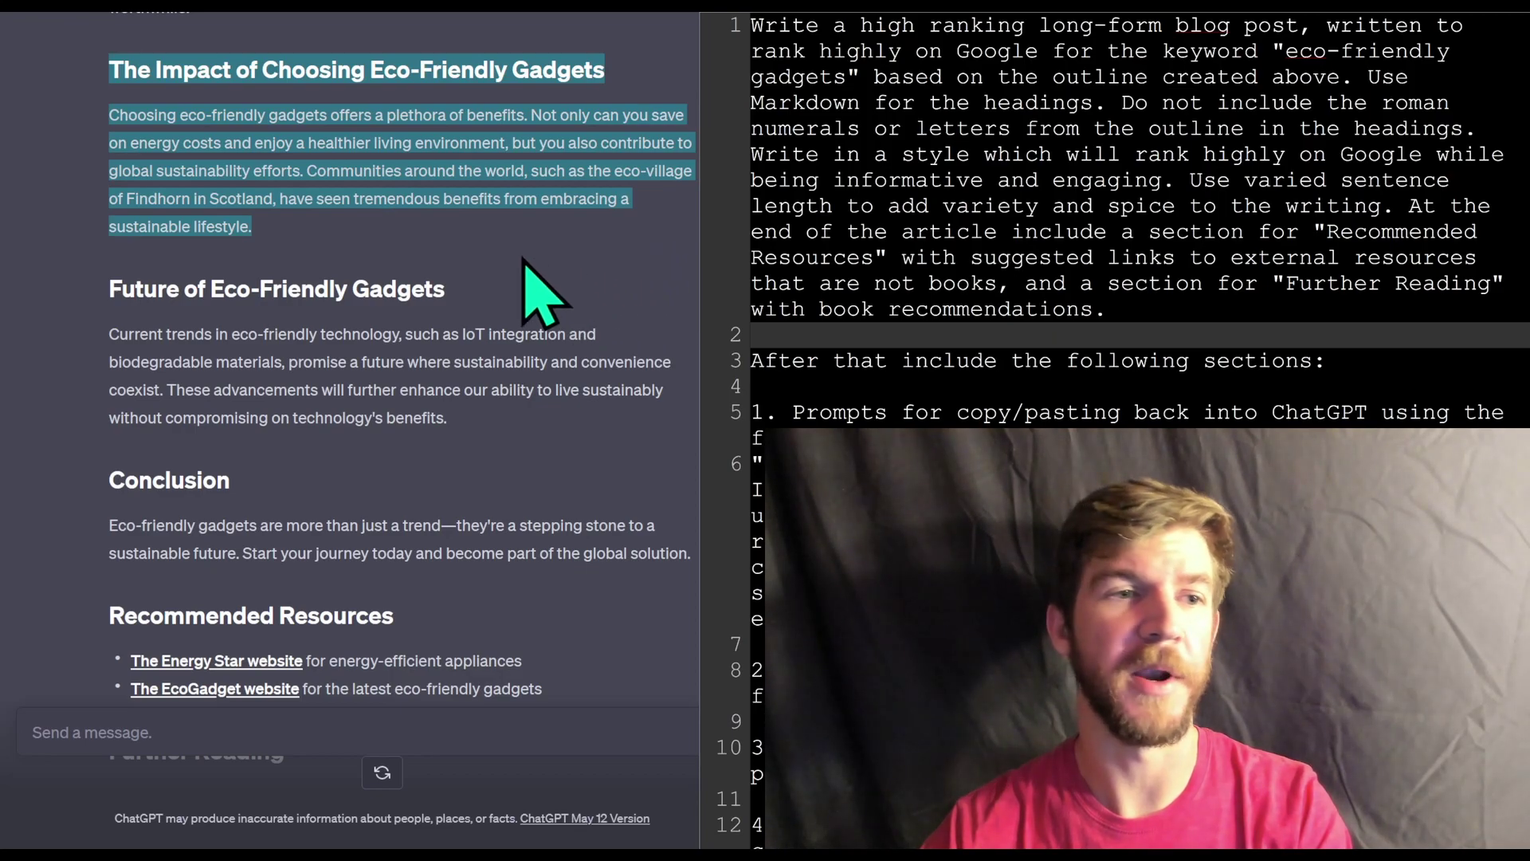
click(518, 288)
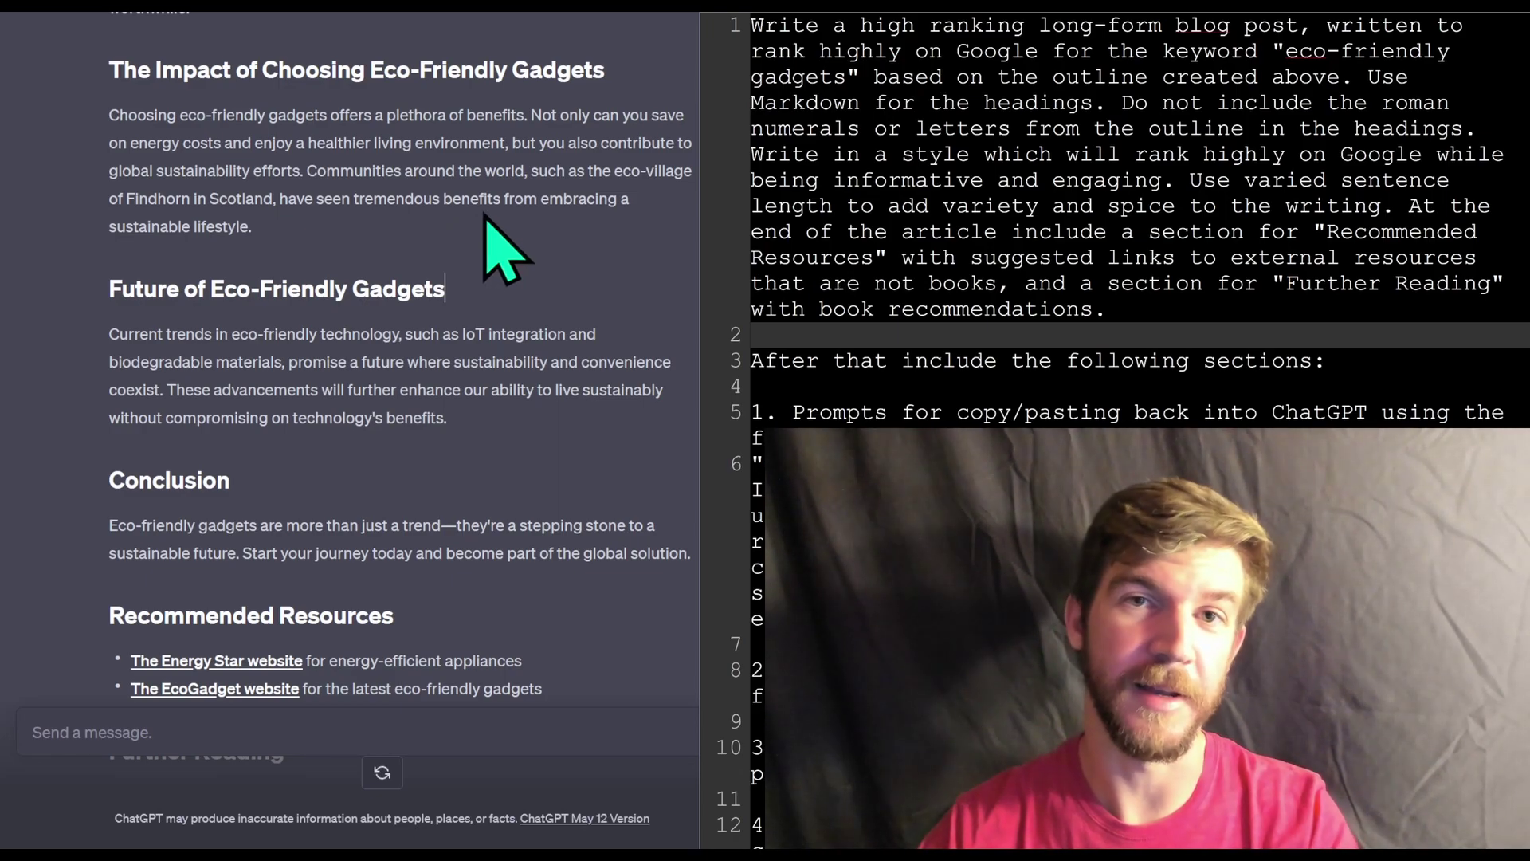
click(483, 157)
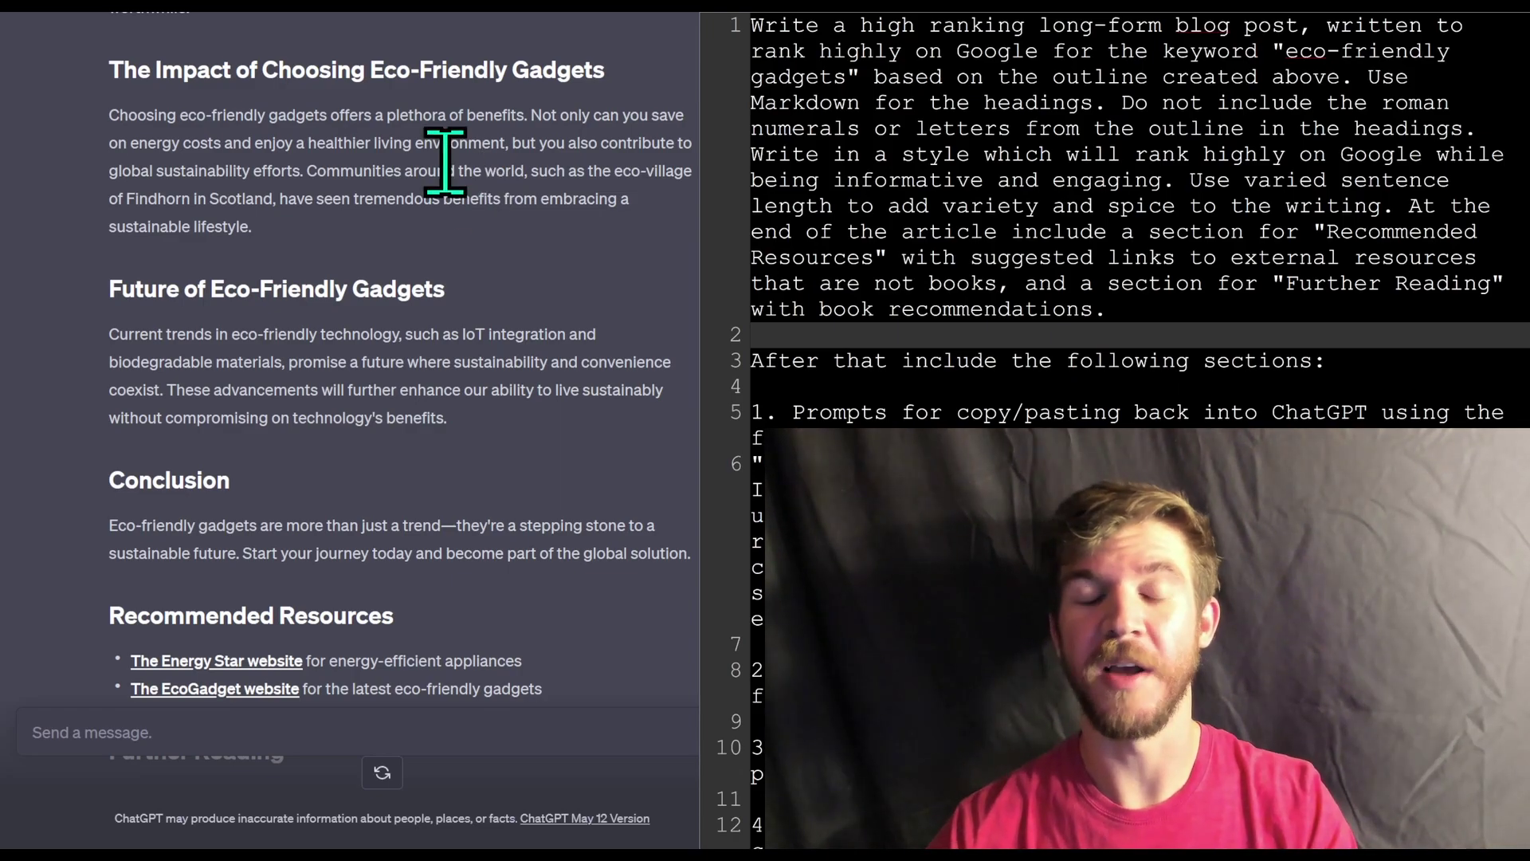
scroll(446, 434, down, 3)
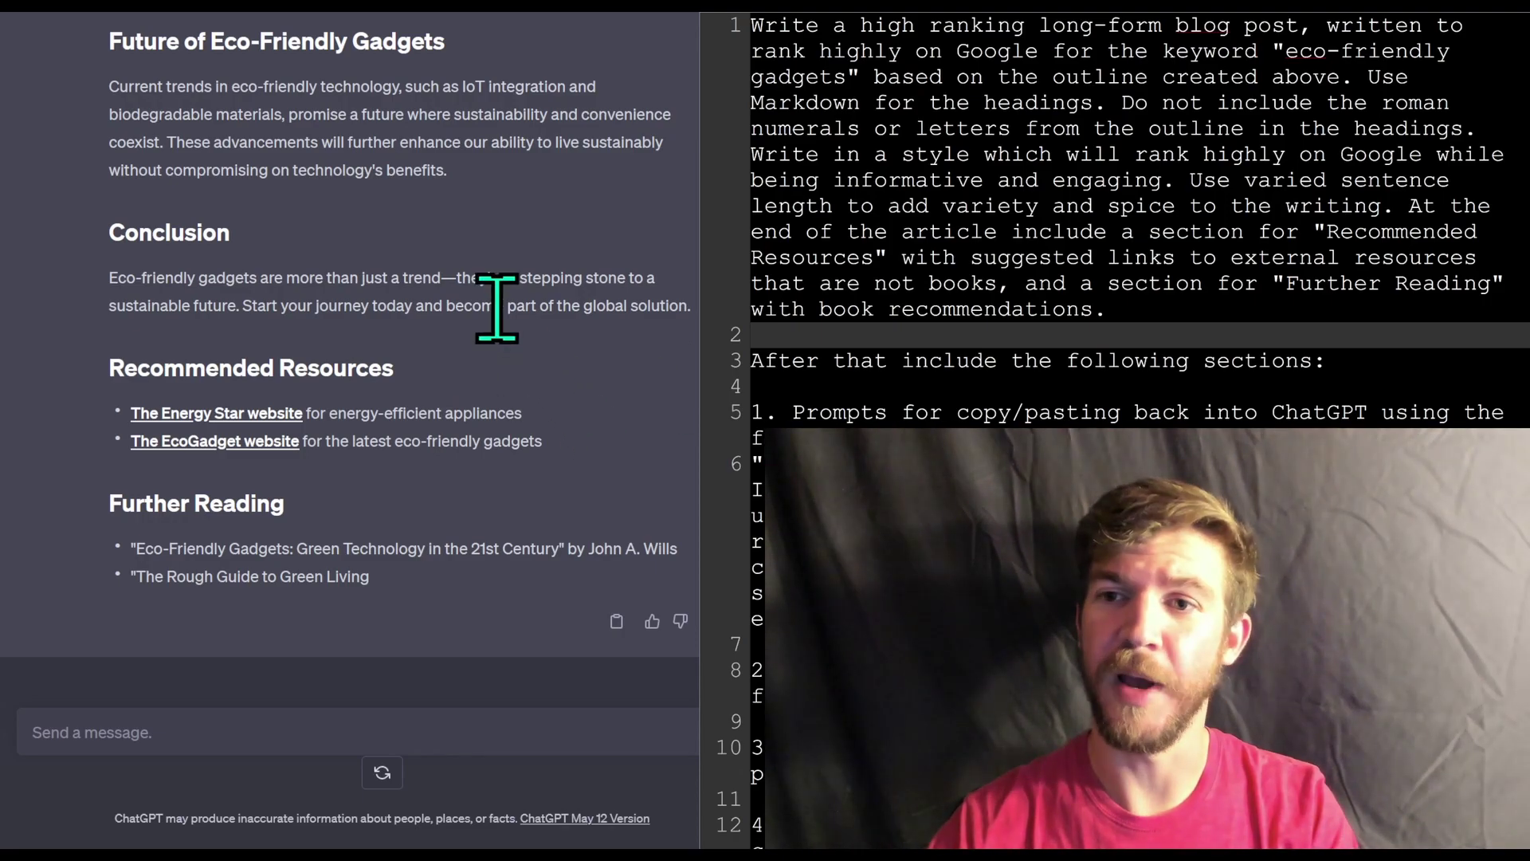
scroll(478, 390, up, 15)
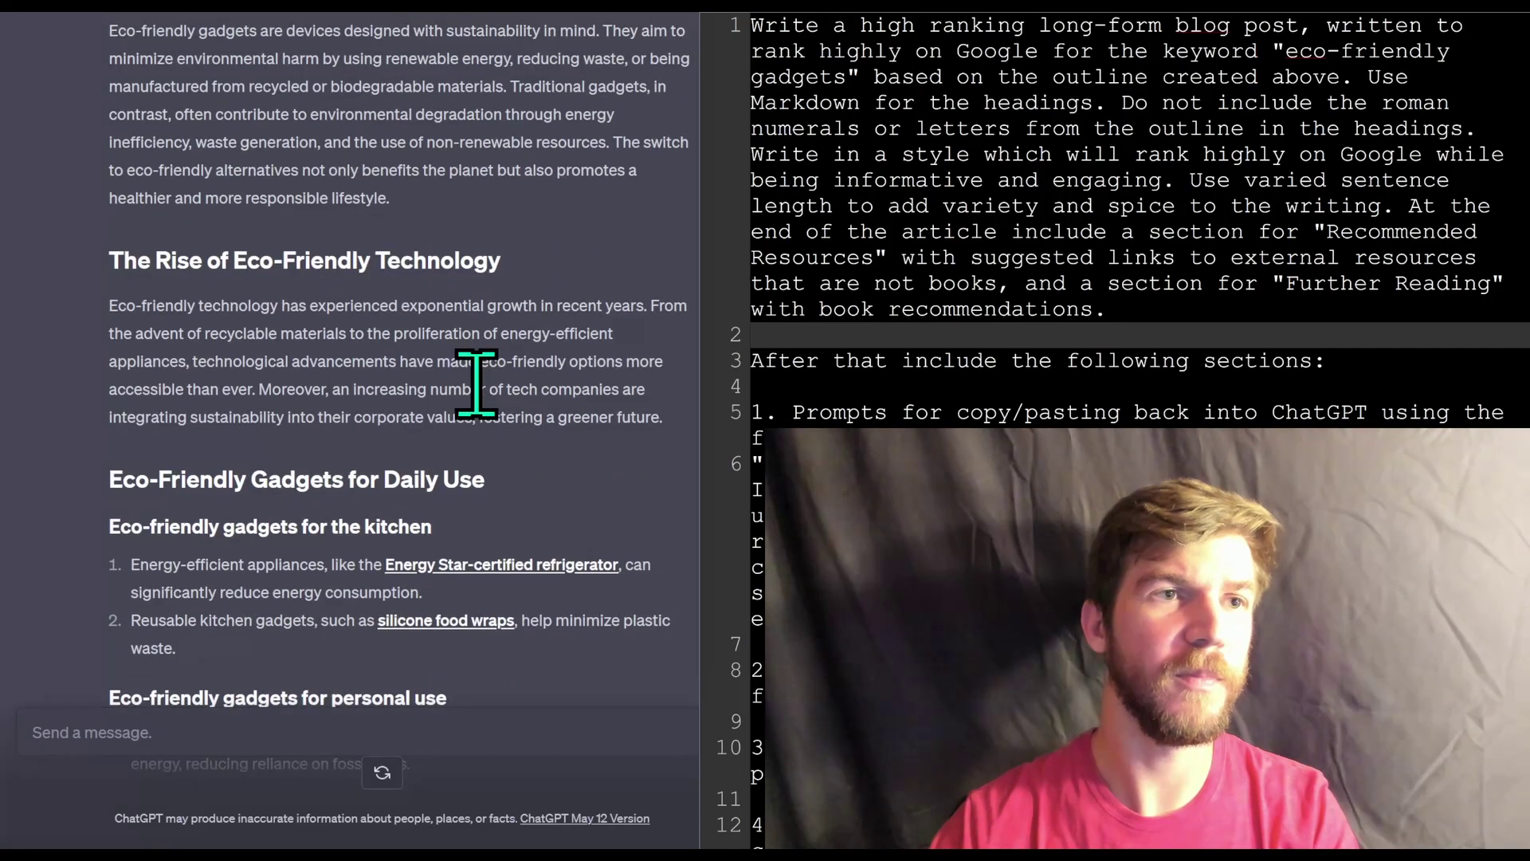
scroll(470, 342, up, 6)
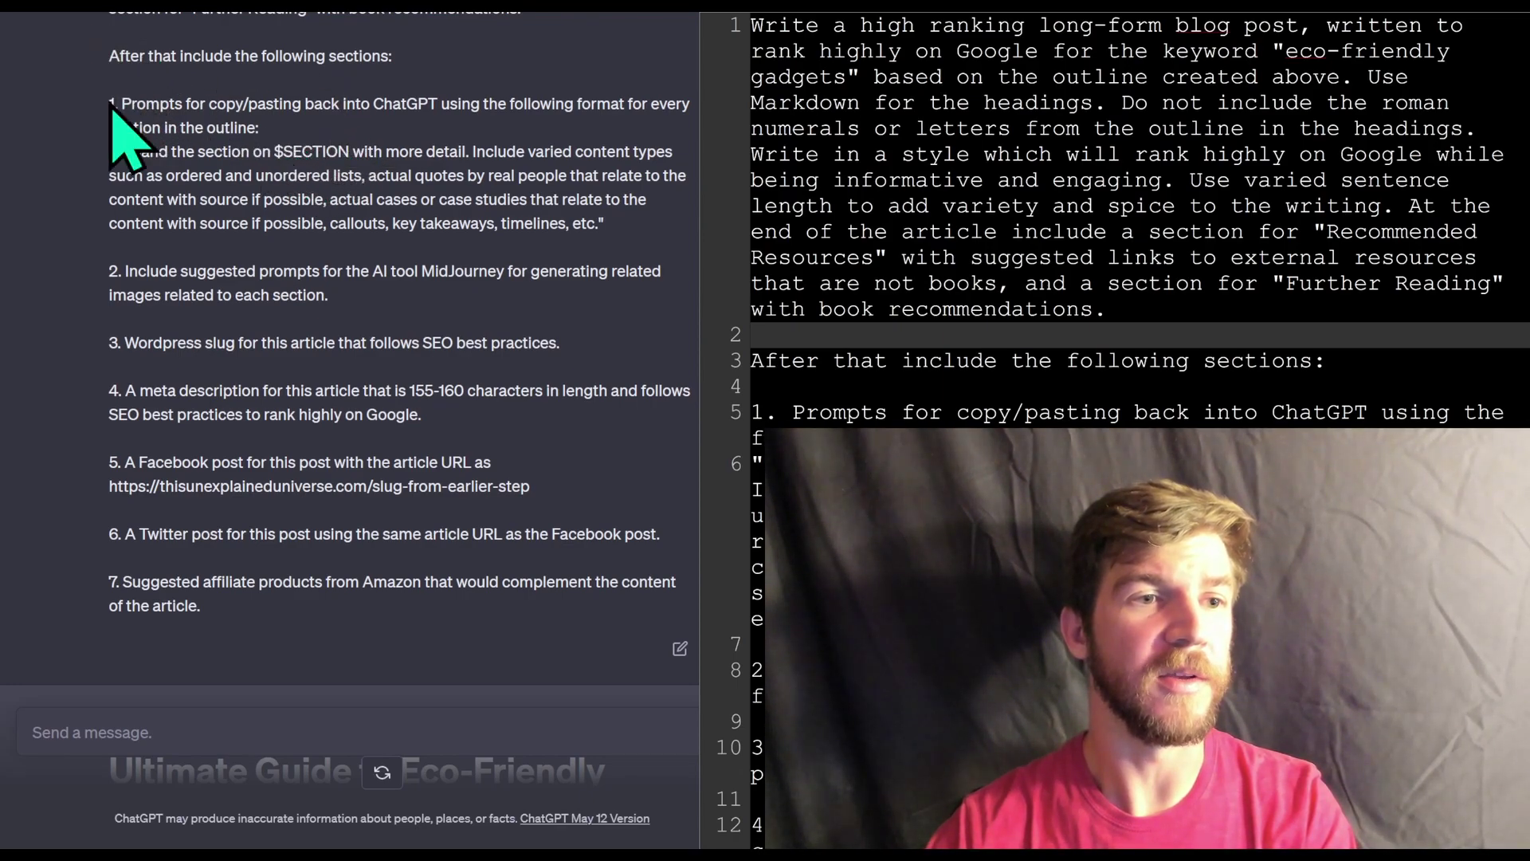
drag(109, 56, 499, 392)
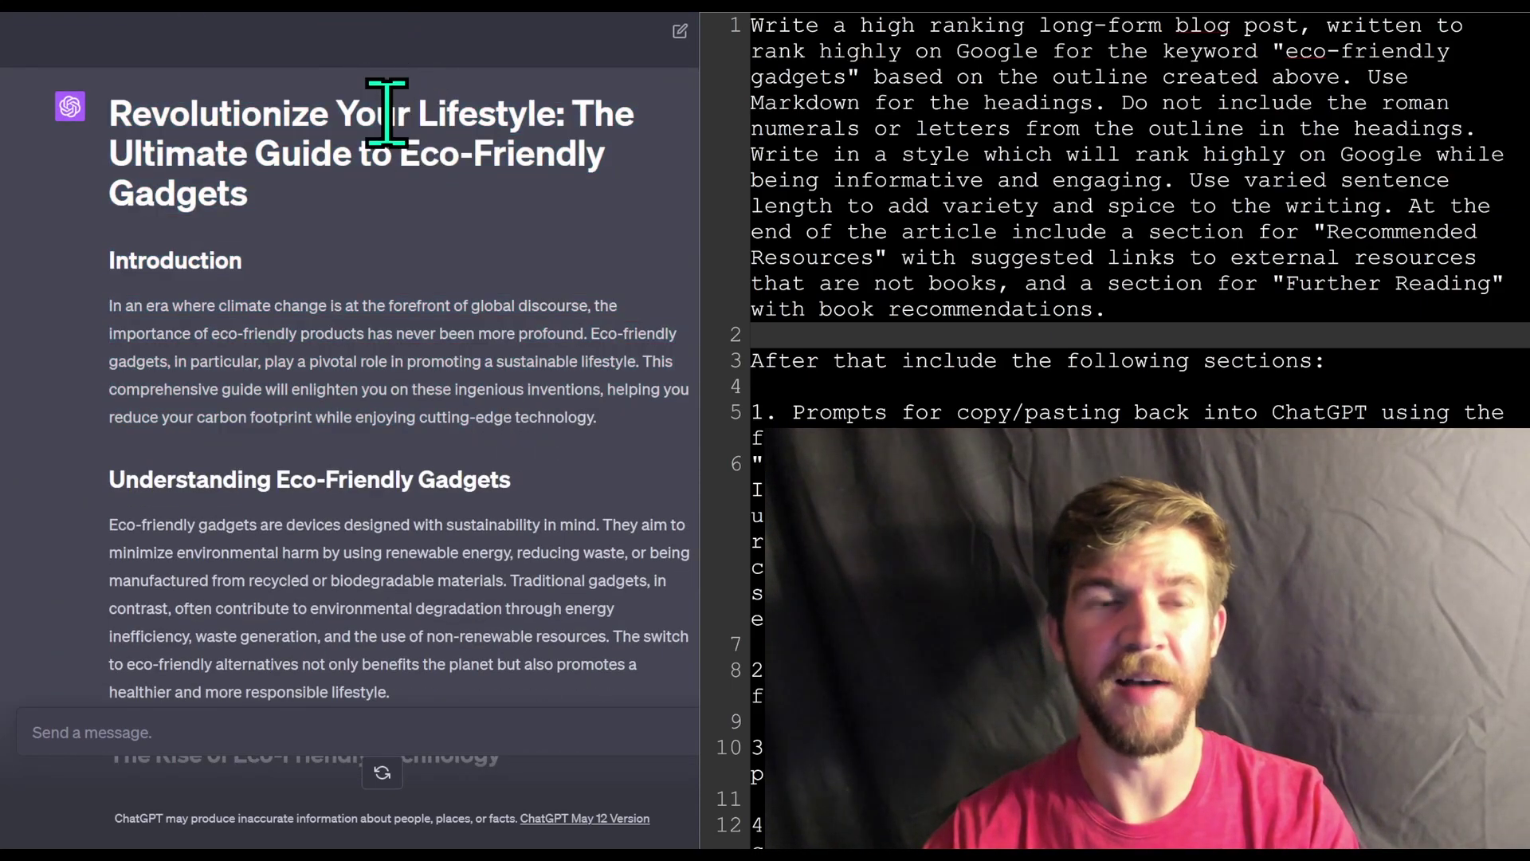
scroll(321, 226, down, 20)
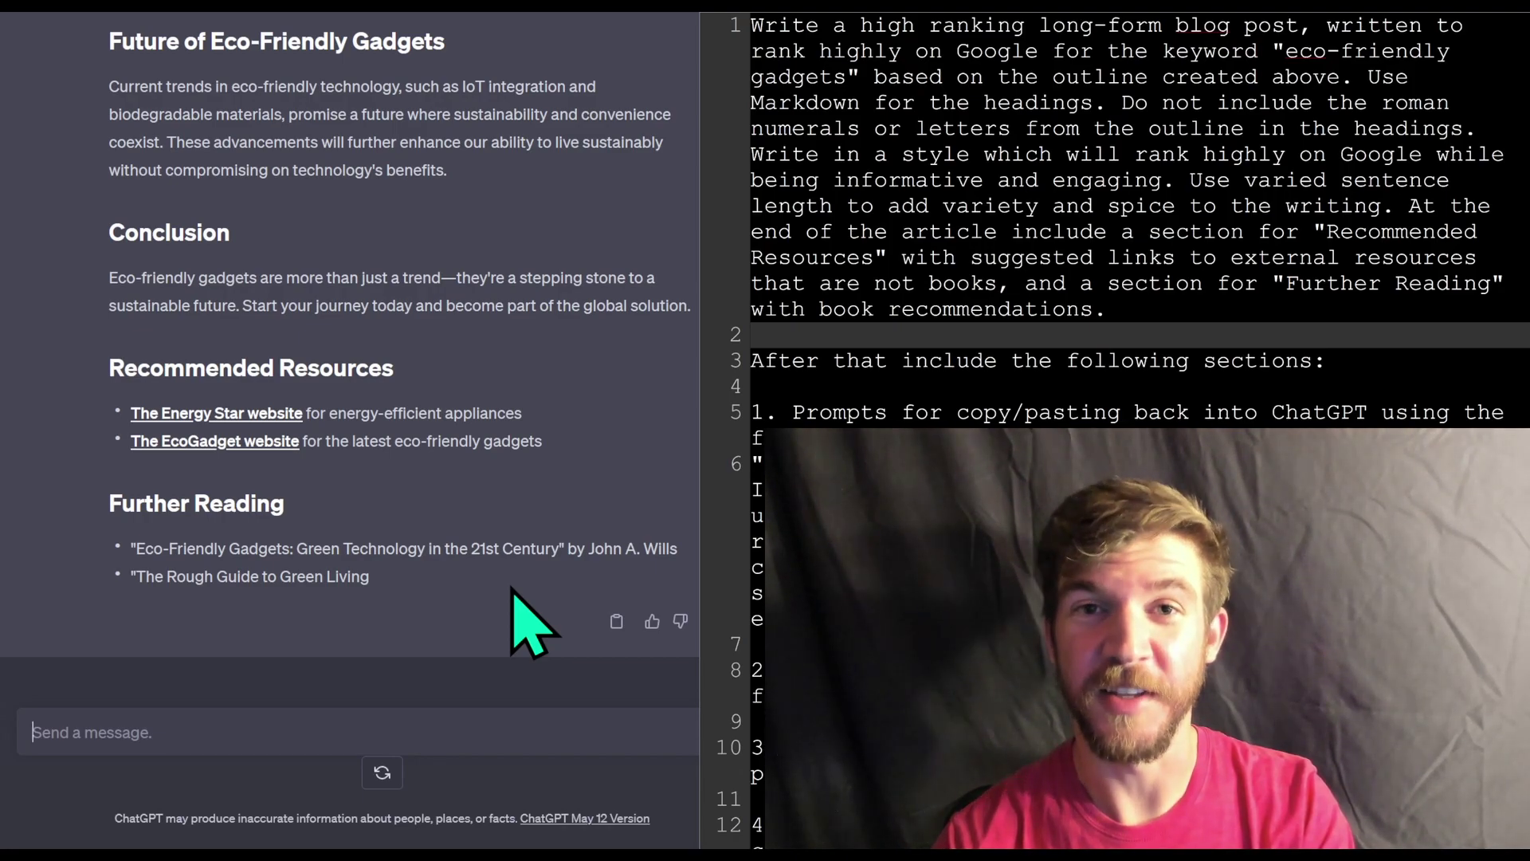
- Send the message "continue" so that ChatGPT resumes the article and writes the remaining requested sections
text(co)
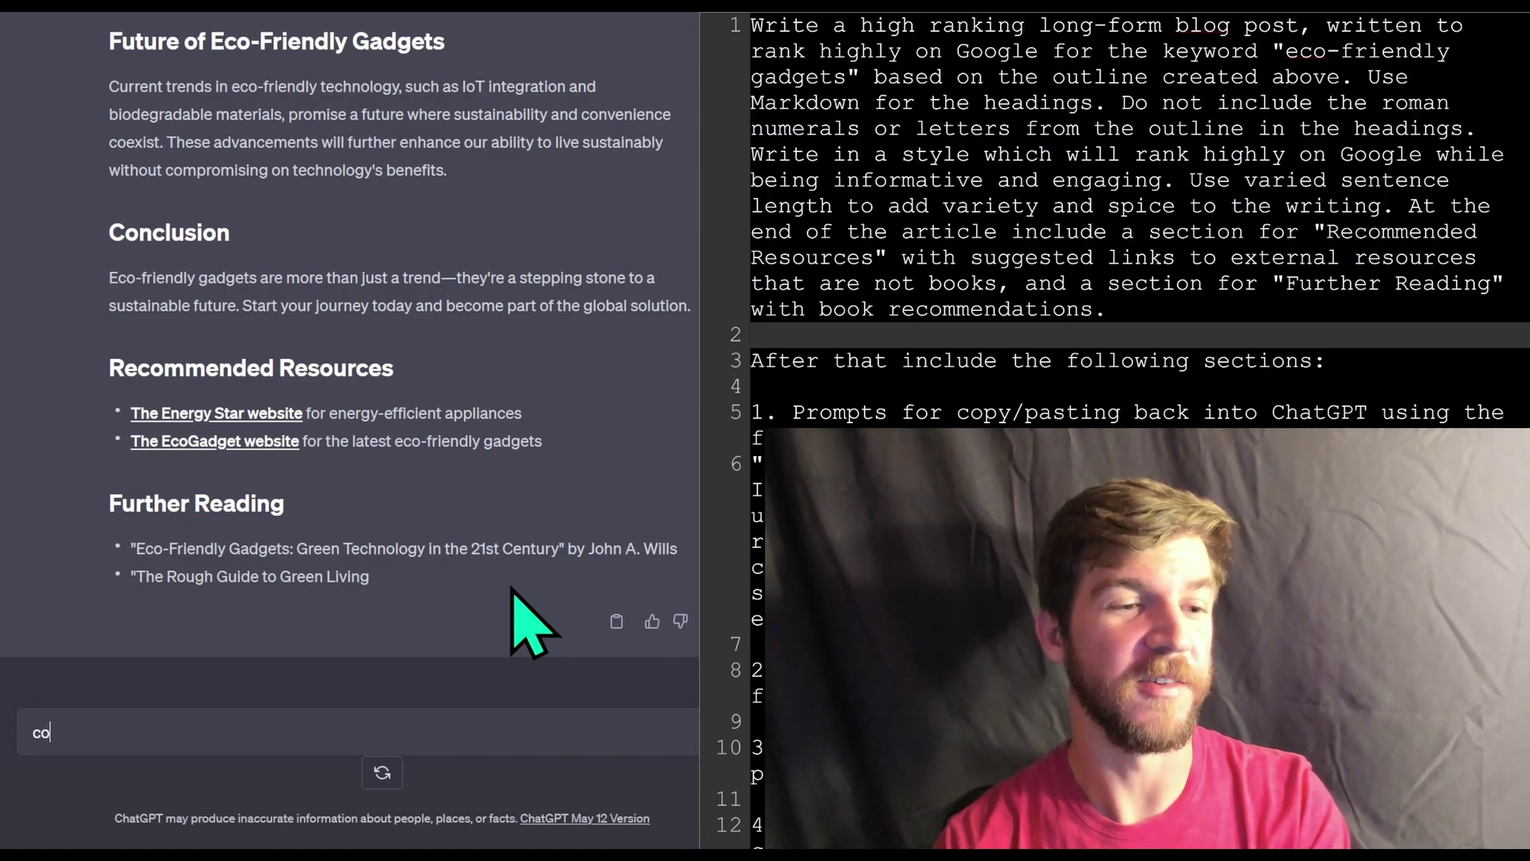
text(ntinue)
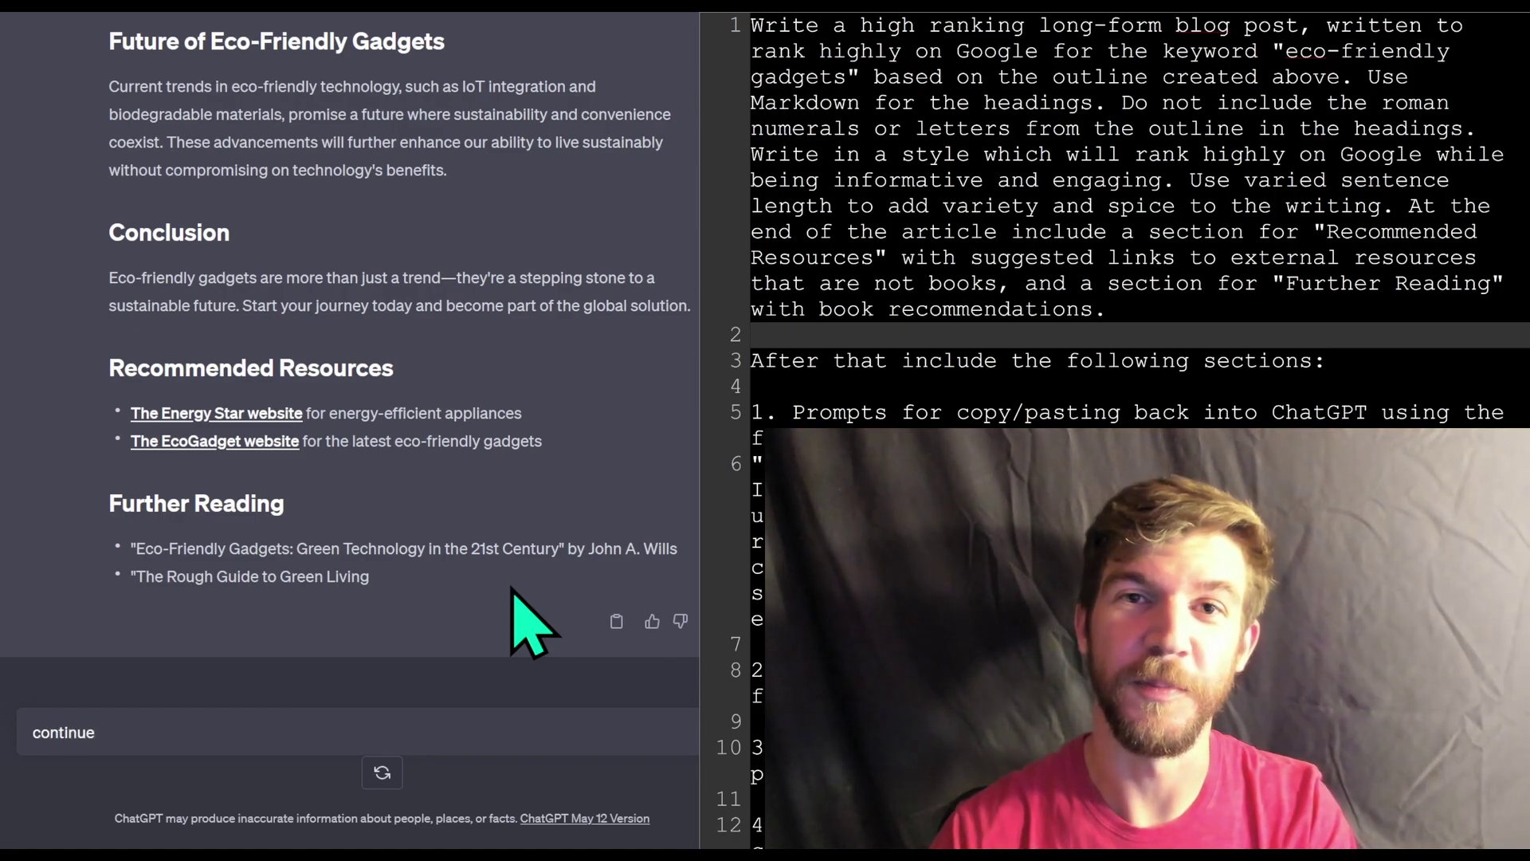
key(Return)
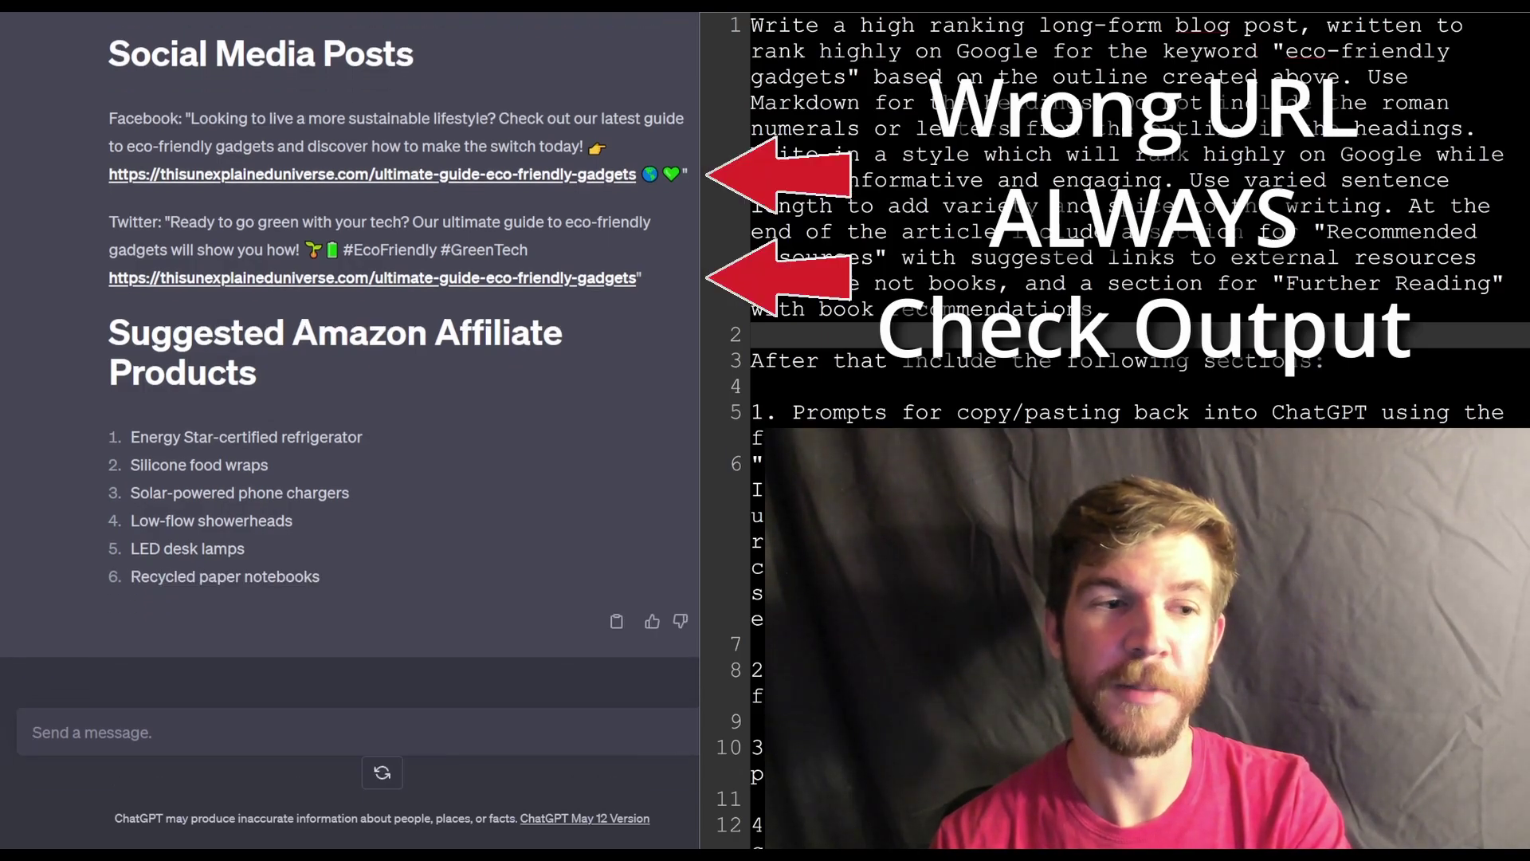
- Copy the first prompt under "Prompts for Expansion", for 'Understanding Eco-Friendly Gadgets', without its quotation marks and send it as a new message
scroll(351, 358, up, 5)
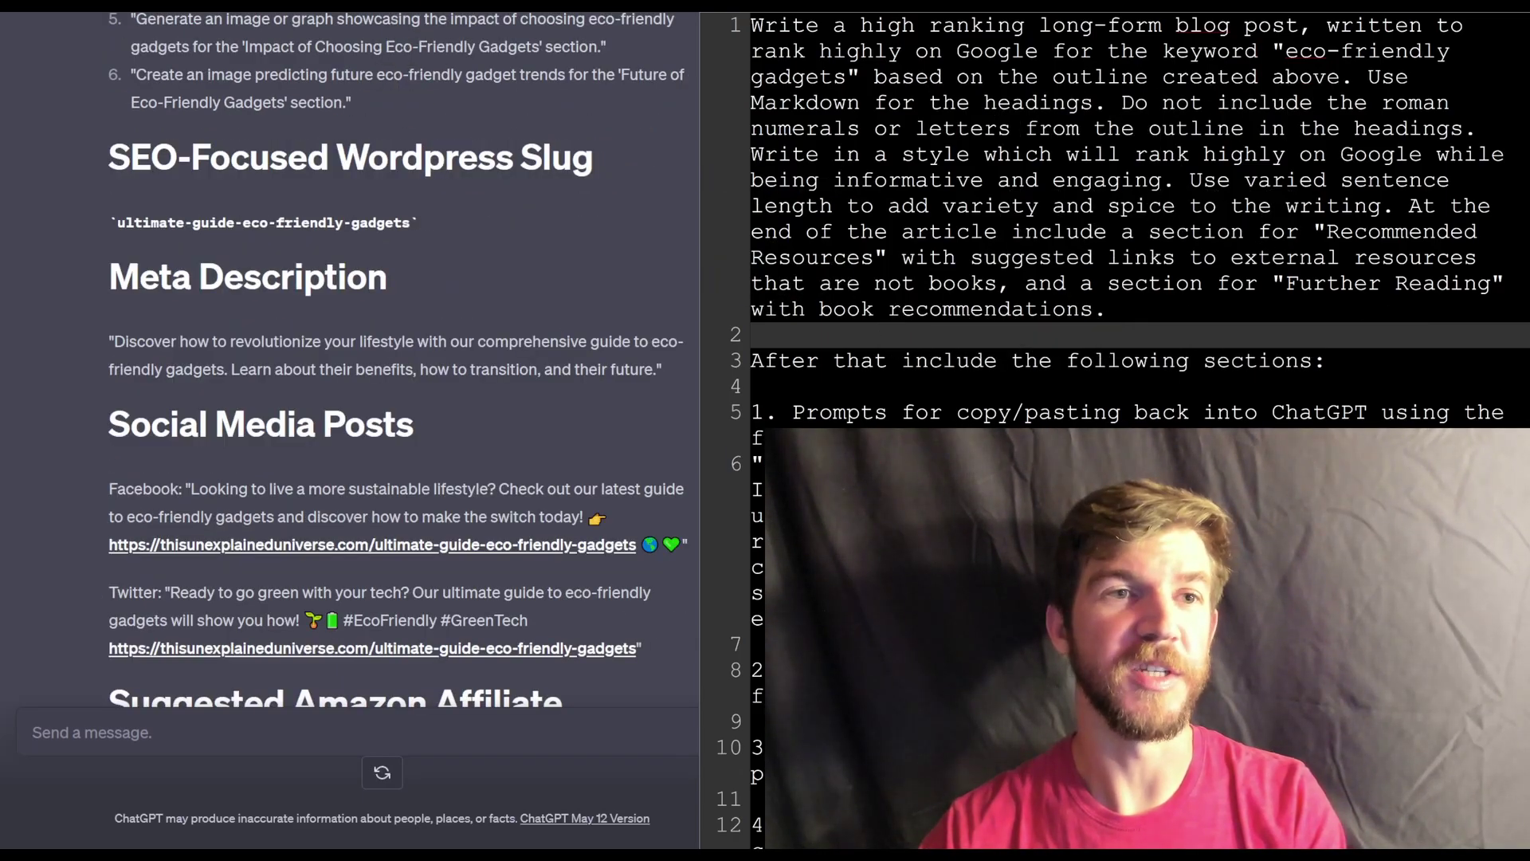
scroll(592, 40, up, 6)
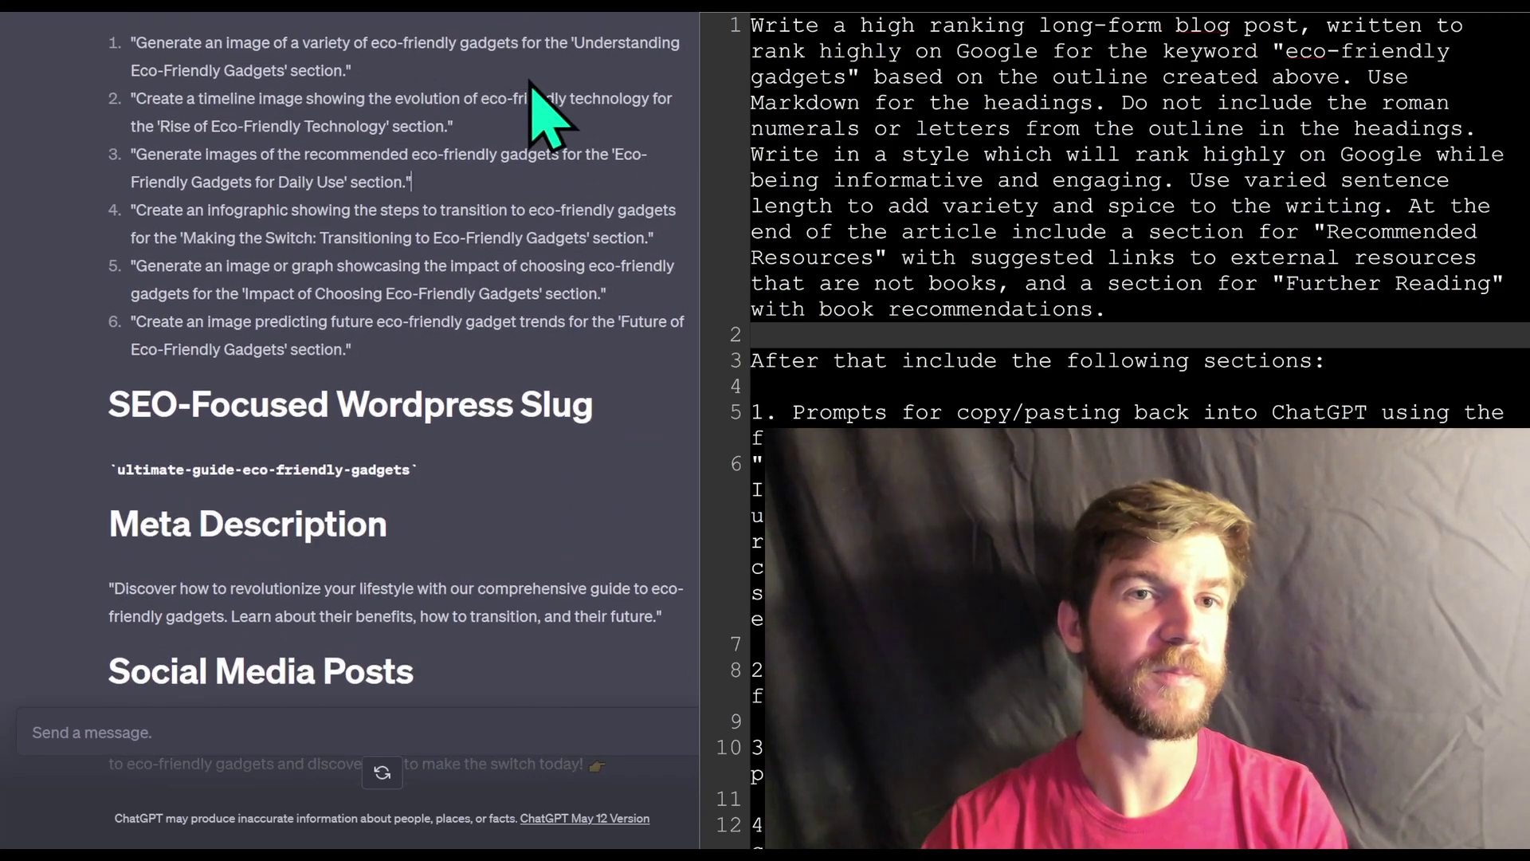
scroll(471, 14, up, 6)
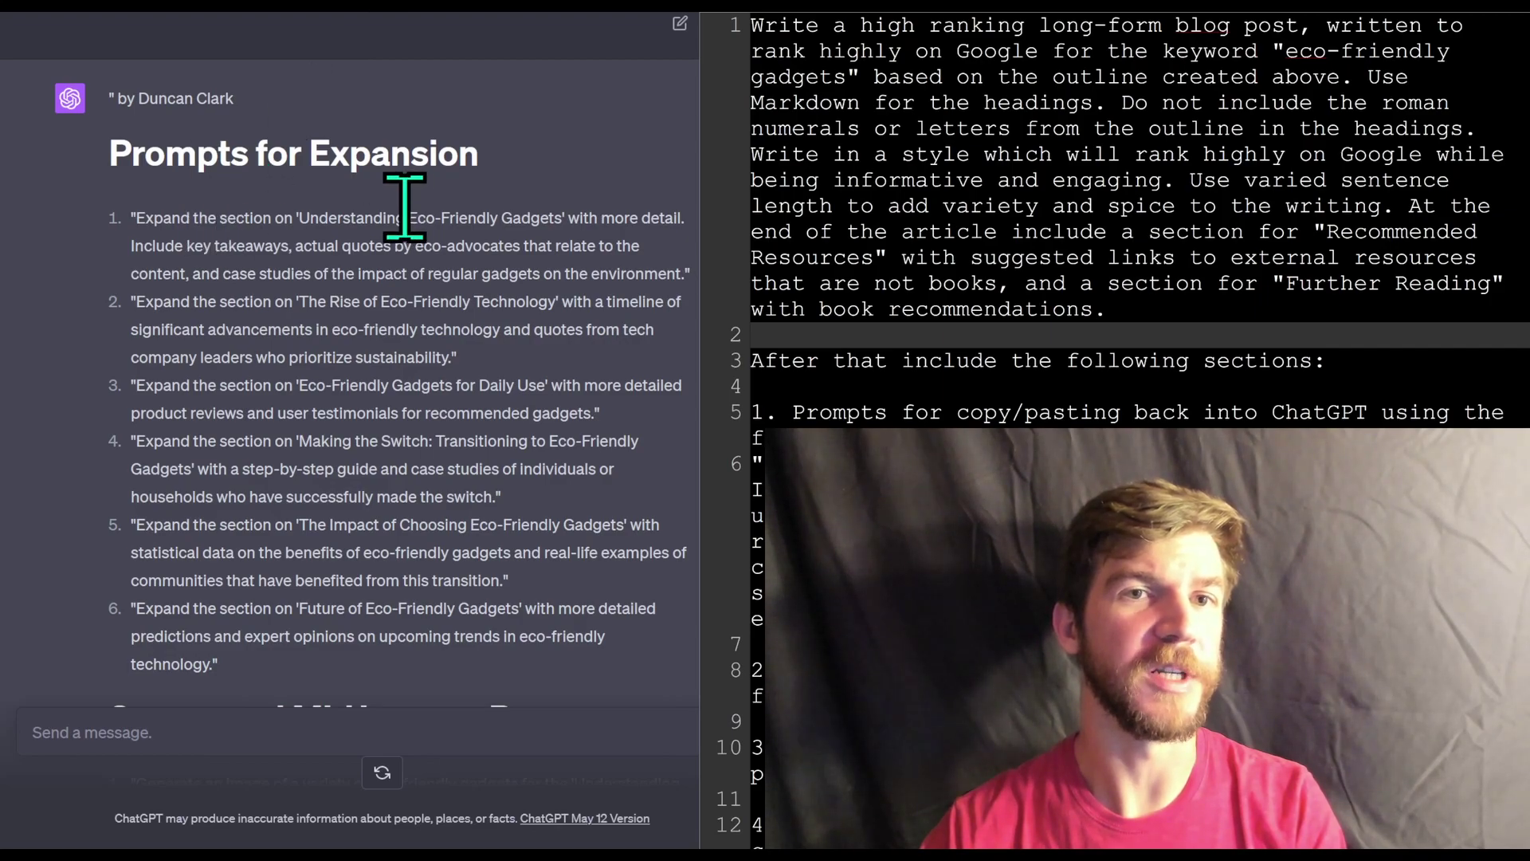
drag(135, 218, 687, 273)
key(ctrl+c)
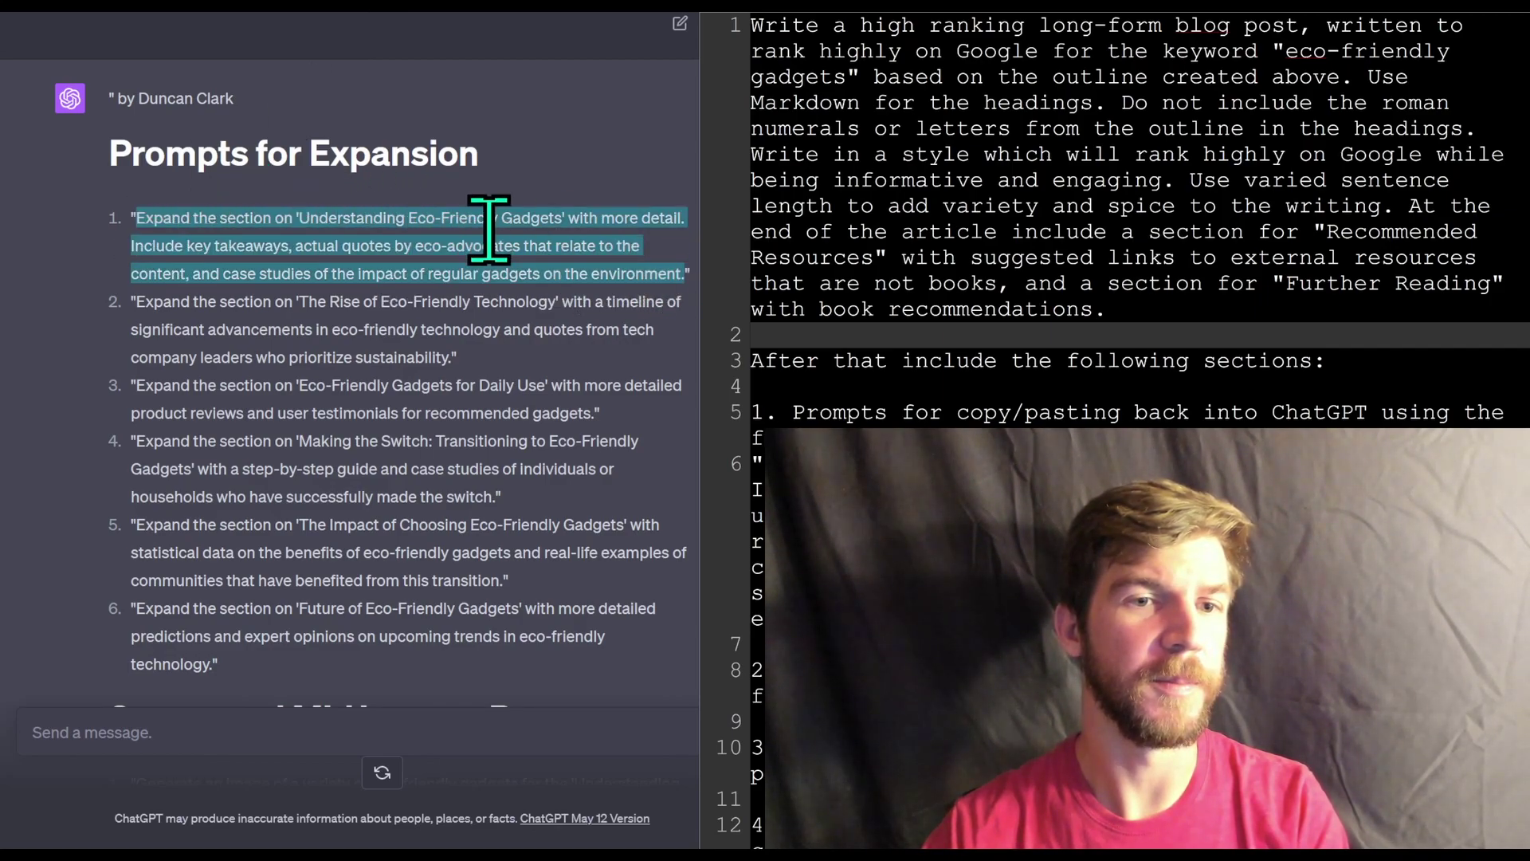
click(227, 721)
scroll(243, 578, down, 10)
key(ctrl+v)
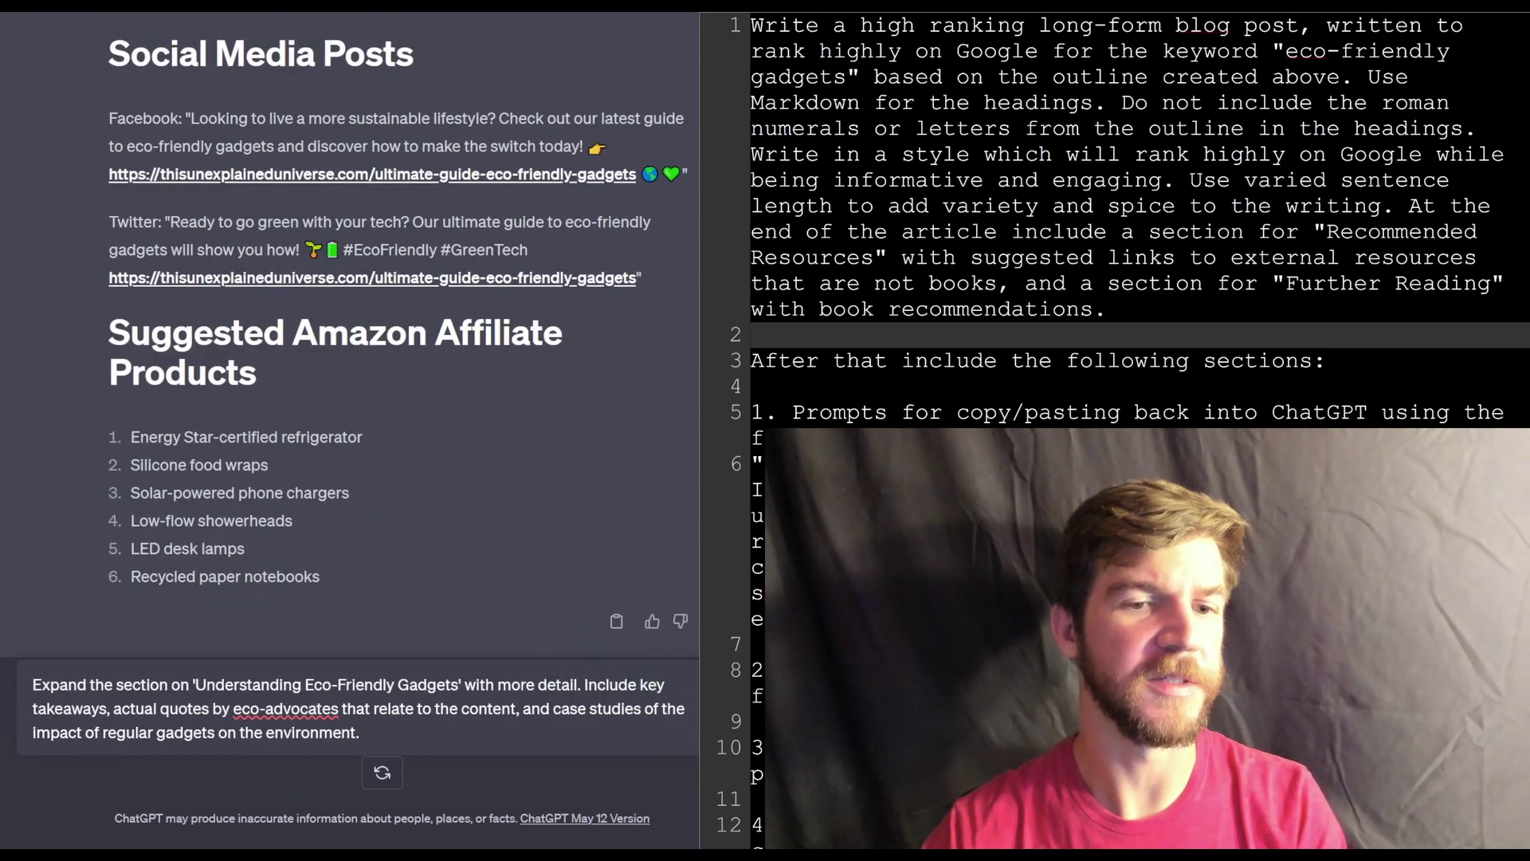
key(Return)
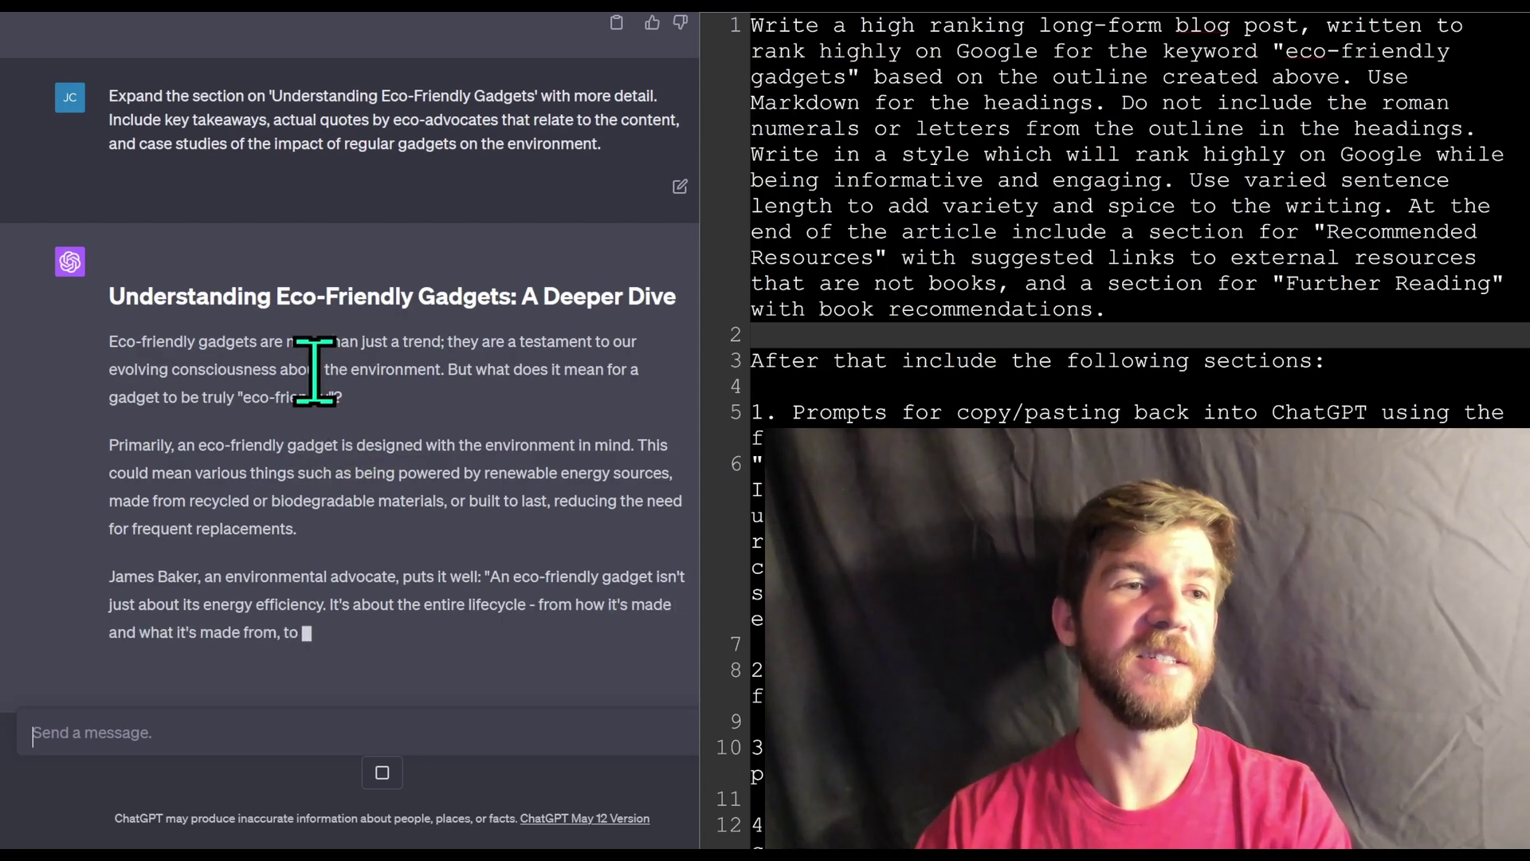
- Review the original "Understanding Eco-Friendly Gadgets" paragraph in the article that the expanded section is meant to replace
scroll(343, 371, up, 15)
scroll(346, 383, up, 20)
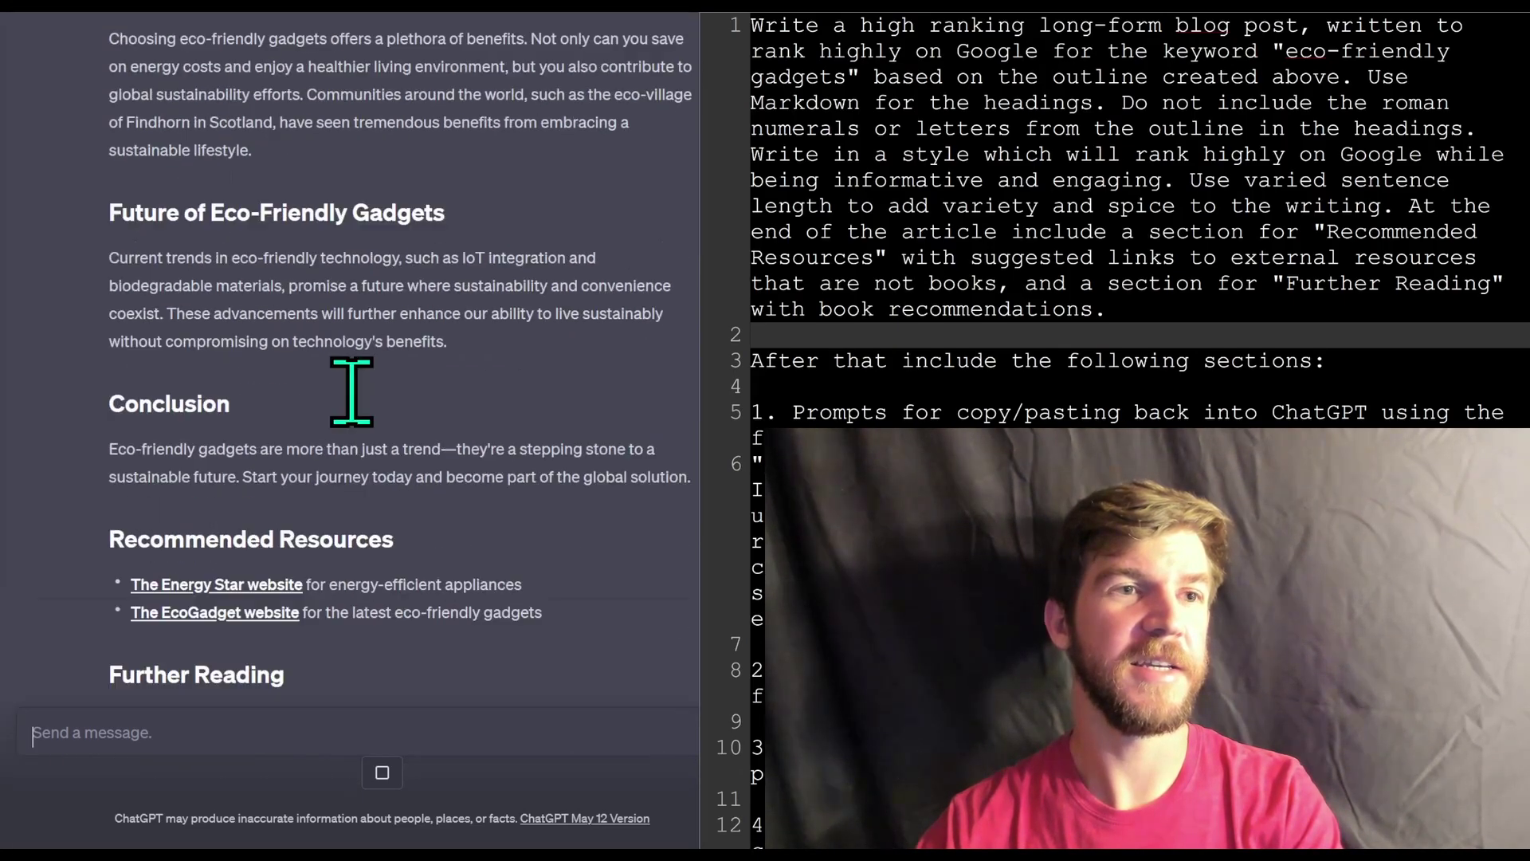
scroll(345, 385, down, 4)
scroll(341, 351, down, 3)
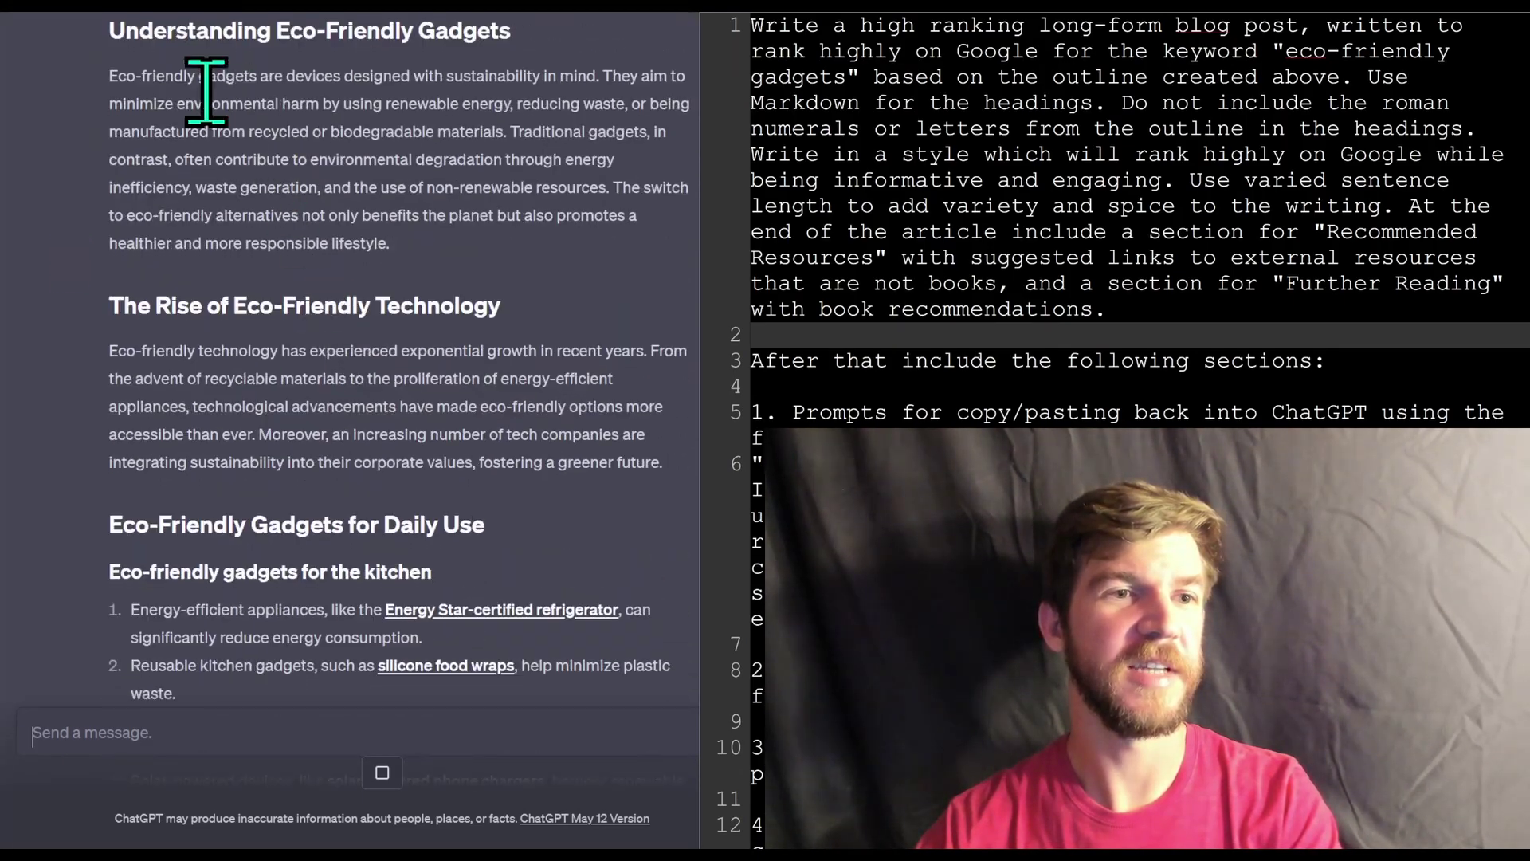
drag(28, 76, 488, 275)
click(471, 246)
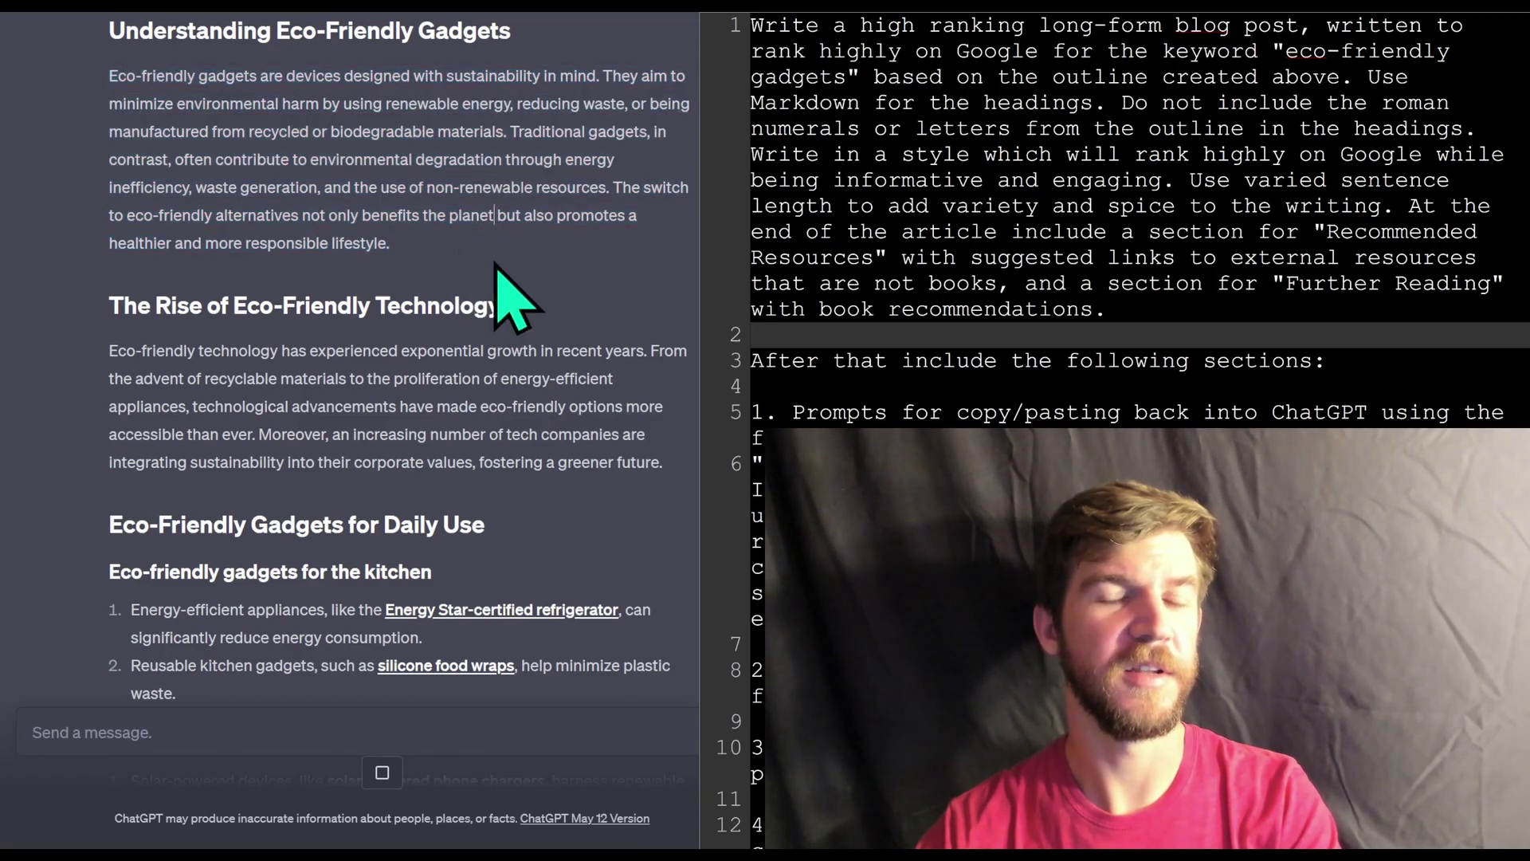